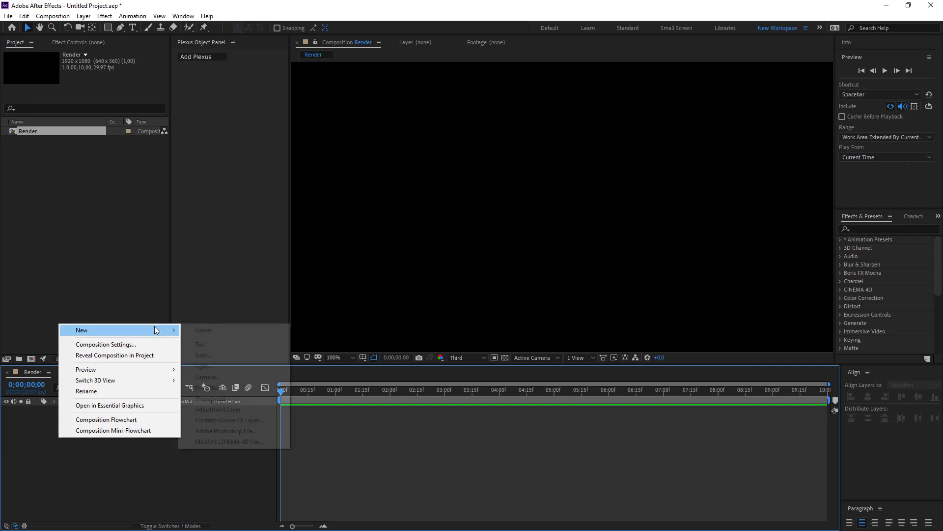
Create a new solid layer named Plexus in the Render composition.
{"action": "left_click", "coordinate": [222, 355]}
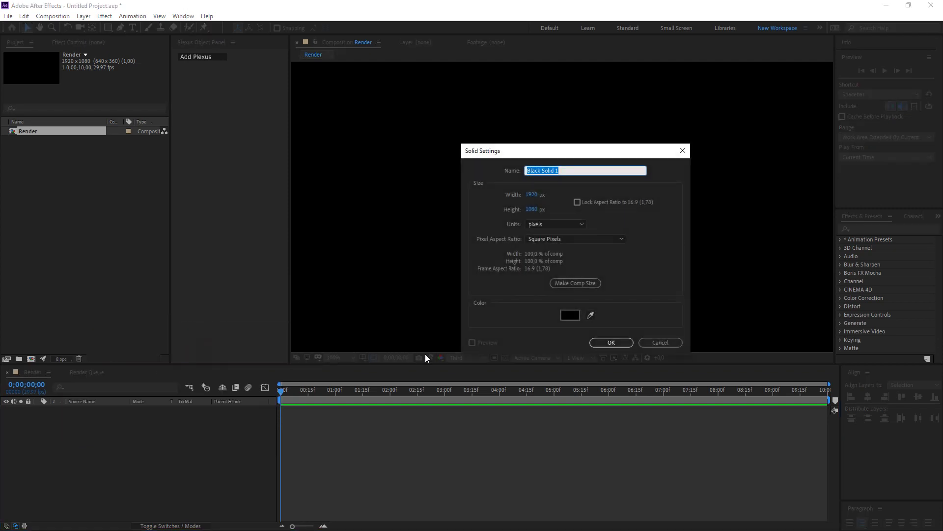
{"action": "type", "text": "Plexus"}
{"action": "key", "text": "Return"}
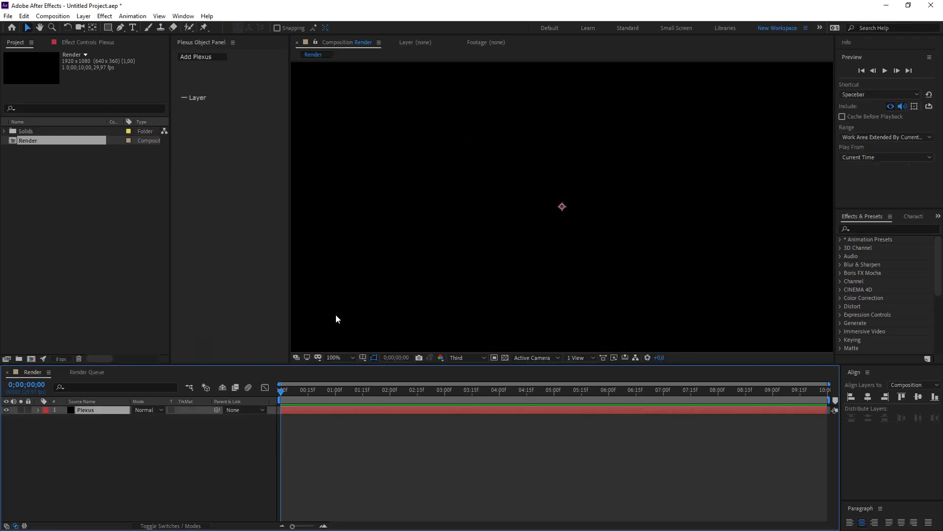
Apply the Plexus effect to the Plexus layer and move the current time to 0;00;00;27.
{"action": "left_click", "coordinate": [880, 229]}
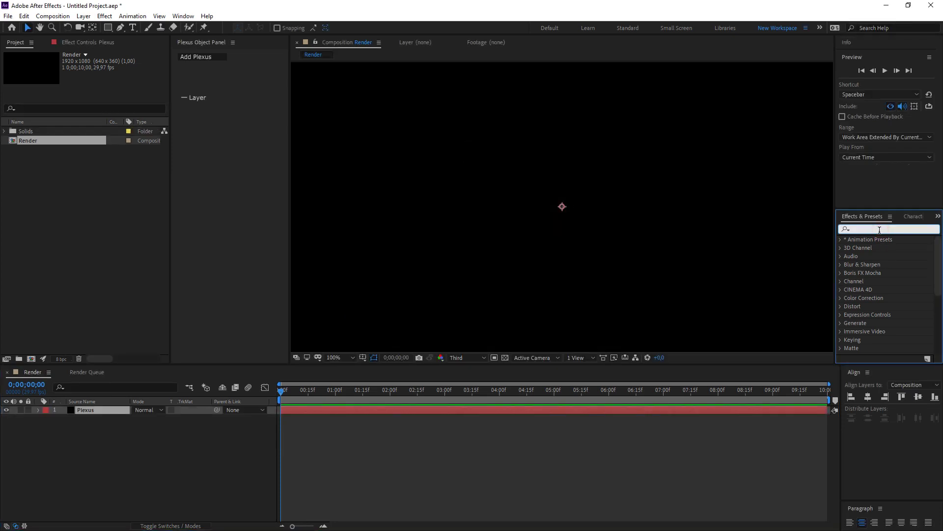
{"action": "type", "text": "plexus"}
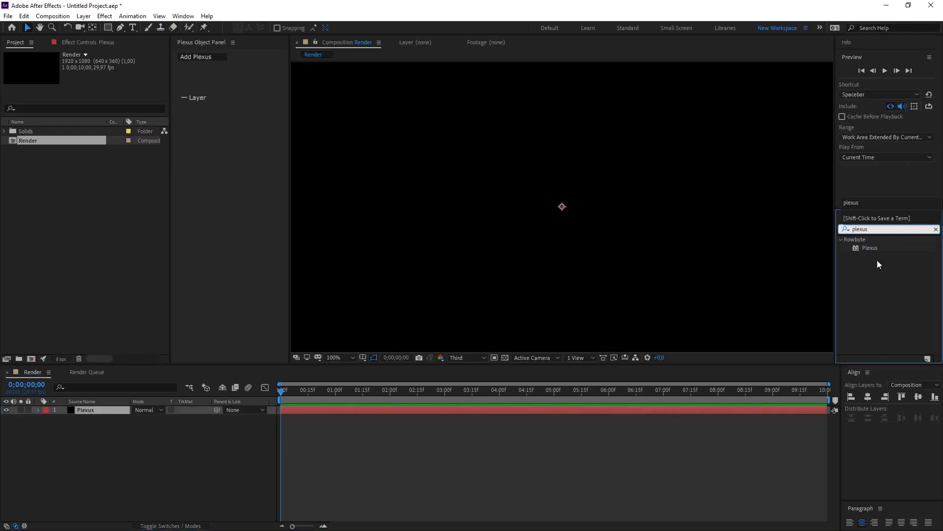
{"action": "left_click", "coordinate": [878, 248]}
{"action": "left_click_drag", "start_coordinate": [878, 249], "coordinate": [107, 414]}
{"action": "left_click_drag", "start_coordinate": [307, 388], "coordinate": [330, 390]}
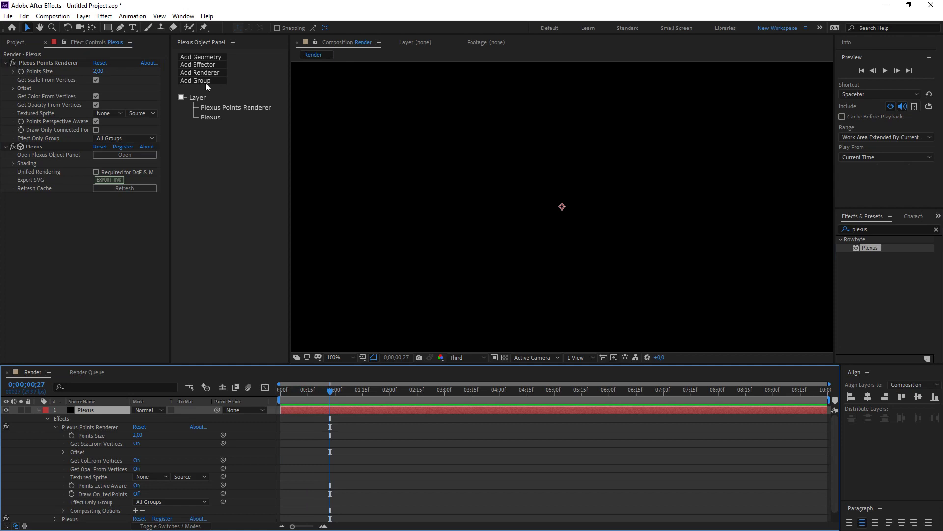
Add a Primitives geometry object to the Plexus effect and set its primitive type to Sphere.
{"action": "left_click", "coordinate": [212, 72]}
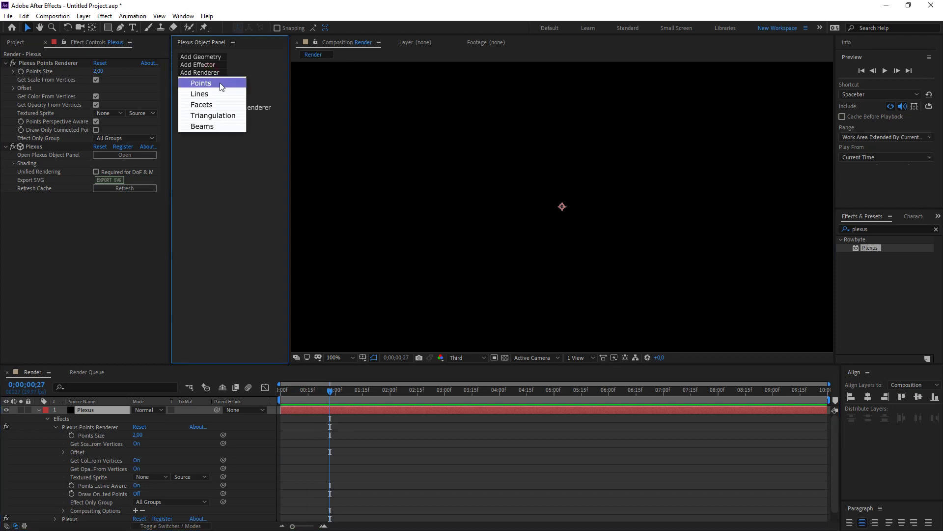
{"action": "left_click", "coordinate": [212, 59]}
{"action": "left_click", "coordinate": [213, 59]}
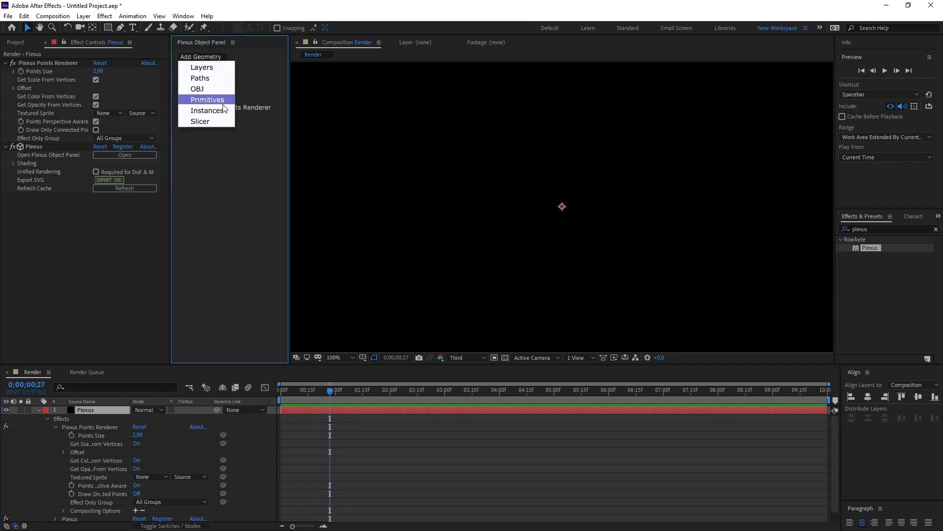
{"action": "left_click", "coordinate": [219, 98]}
{"action": "left_click", "coordinate": [130, 69]}
{"action": "left_click", "coordinate": [125, 92]}
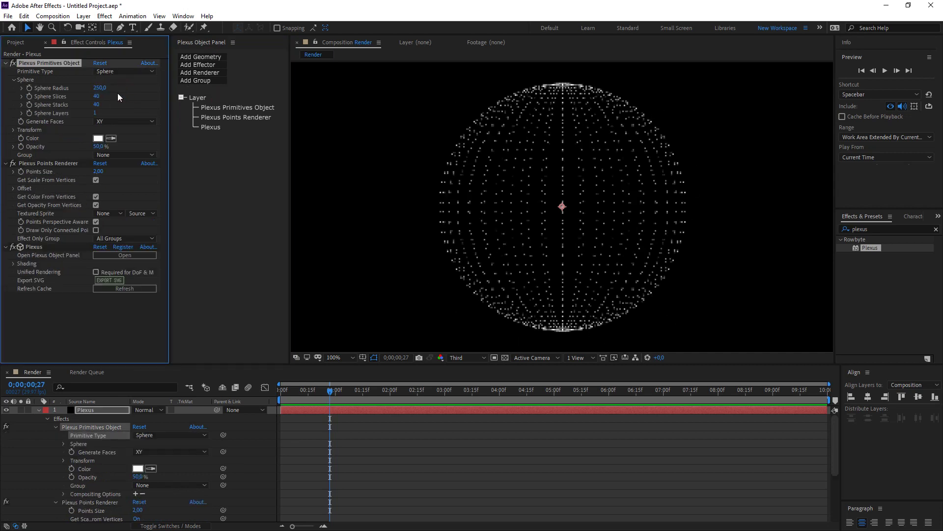
Set both the sphere slices and the sphere stacks of the primitive to 30.
{"action": "left_click", "coordinate": [99, 96]}
{"action": "type", "text": "30"}
{"action": "key", "text": "Return"}
{"action": "left_click", "coordinate": [96, 105]}
{"action": "type", "text": "30"}
{"action": "key", "text": "Return"}
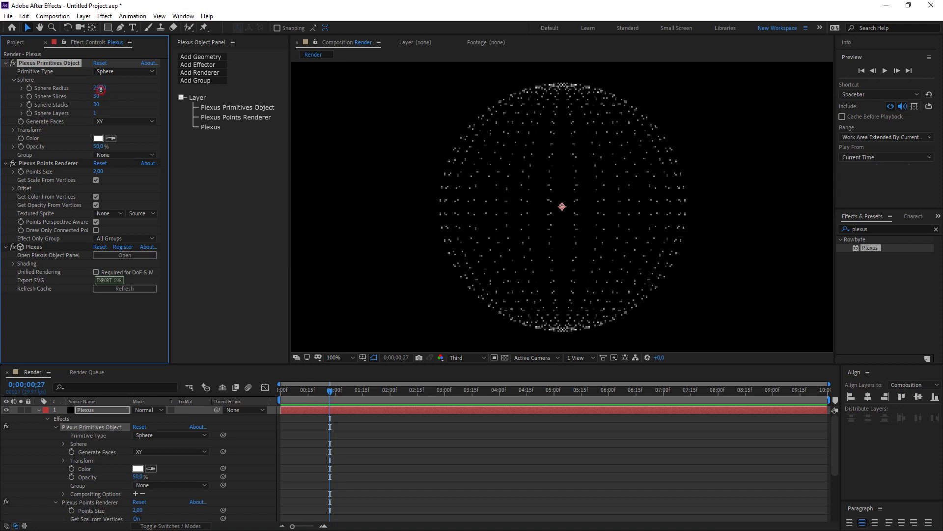
Set the sphere radius to 280 and raise the primitive's opacity to 100%.
{"action": "left_click", "coordinate": [100, 89]}
{"action": "type", "text": "280"}
{"action": "key", "text": "Return"}
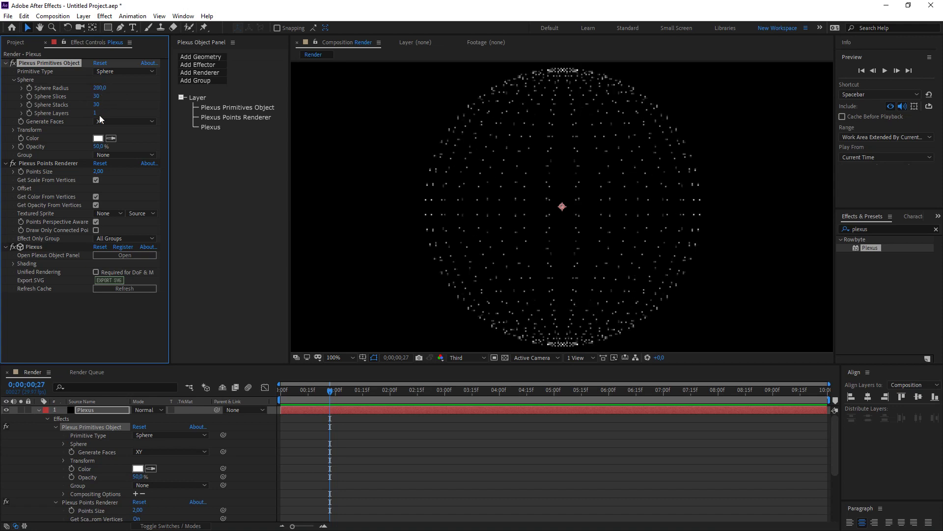
{"action": "left_click_drag", "start_coordinate": [98, 146], "coordinate": [140, 148]}
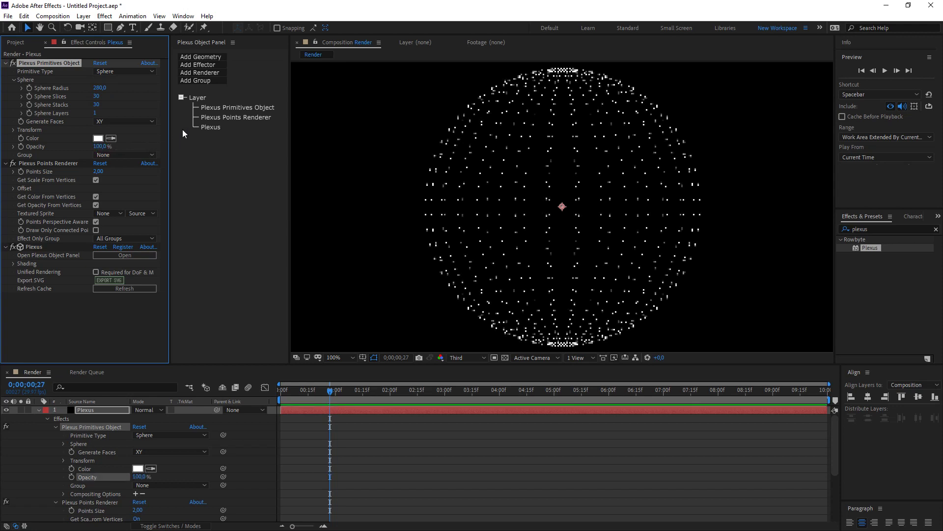
Add a Noise effector to the Plexus layer and set its noise amplitude to 700.
{"action": "left_click", "coordinate": [212, 64]}
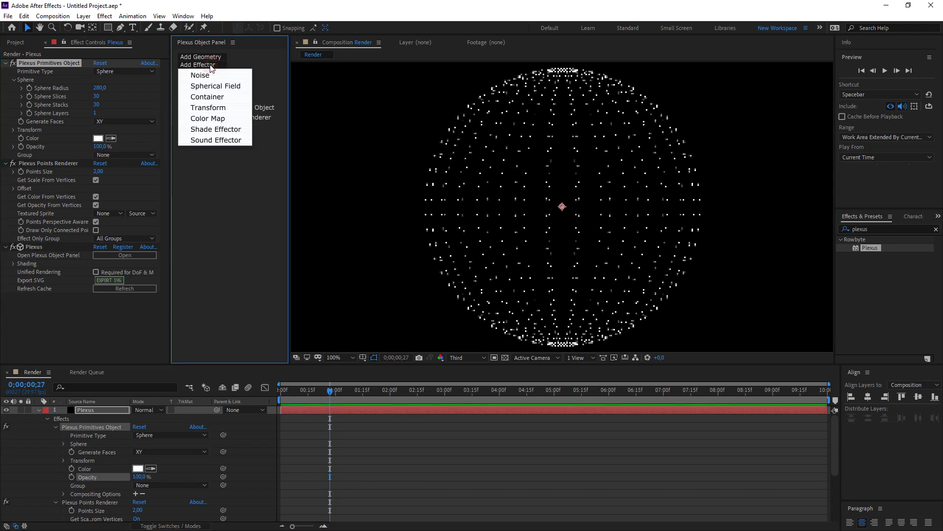
{"action": "left_click", "coordinate": [212, 75]}
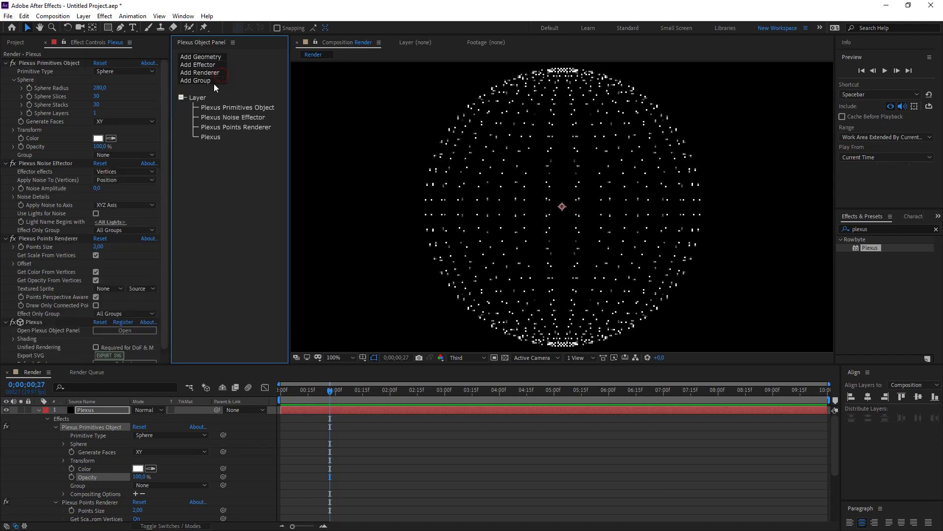
{"action": "left_click_drag", "start_coordinate": [98, 191], "coordinate": [545, 173]}
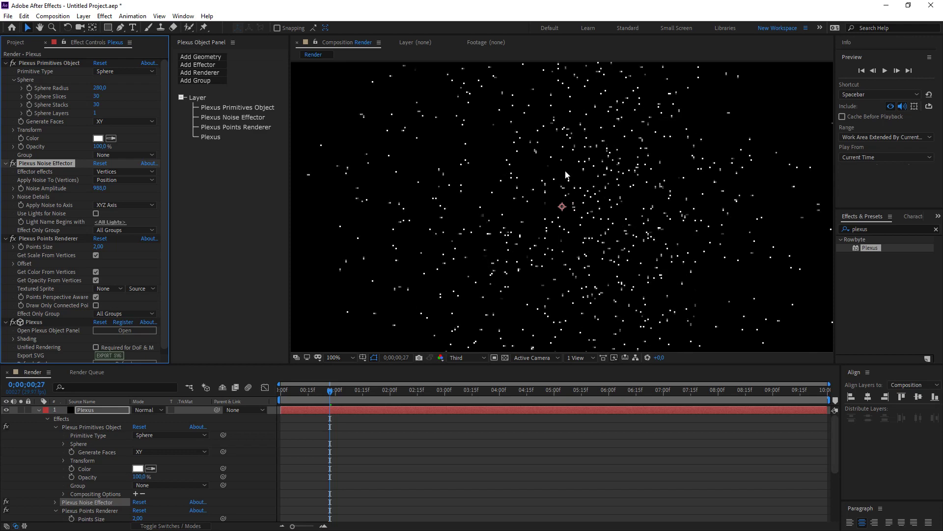
{"action": "left_click_drag", "start_coordinate": [61, 192], "coordinate": [17, 194]}
{"action": "left_click", "coordinate": [102, 188]}
{"action": "type", "text": "700"}
{"action": "key", "text": "Return"}
{"action": "key", "text": "comma"}
{"action": "key", "text": "comma"}
{"action": "key", "text": "comma"}
{"action": "key", "text": "comma"}
{"action": "key", "text": "period"}
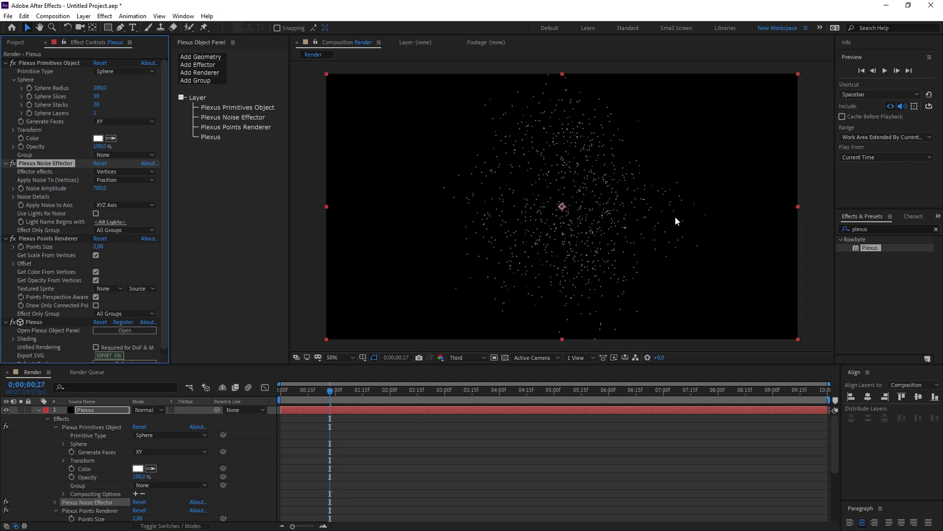
Drive the Noise Effector's Noise Evolution with the expression time*20 and scrub the timeline to 0;00;01;21 to check the motion.
{"action": "left_click", "coordinate": [14, 197]}
{"action": "scroll", "coordinate": [13, 199], "scroll_direction": "down", "scroll_amount": 1}
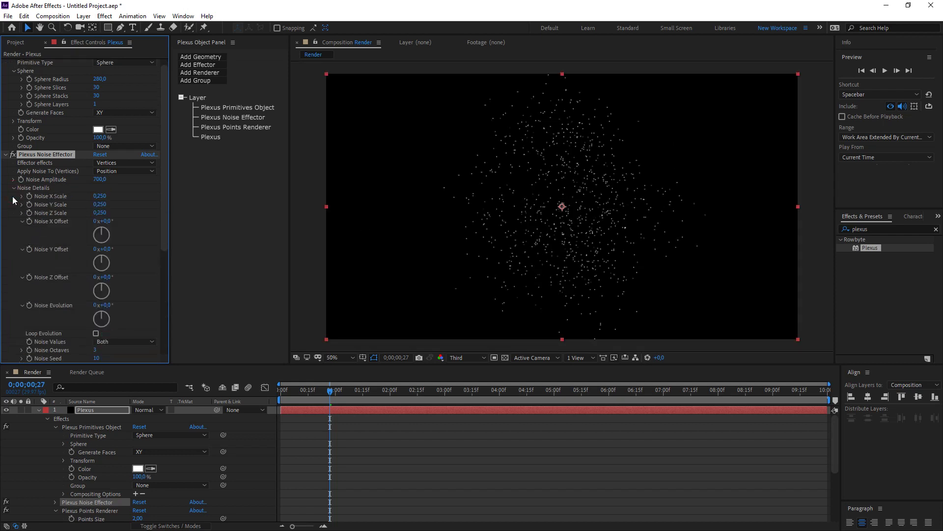
{"action": "scroll", "coordinate": [55, 215], "scroll_direction": "down", "scroll_amount": 2}
{"action": "scroll", "coordinate": [49, 236], "scroll_direction": "down", "scroll_amount": 3}
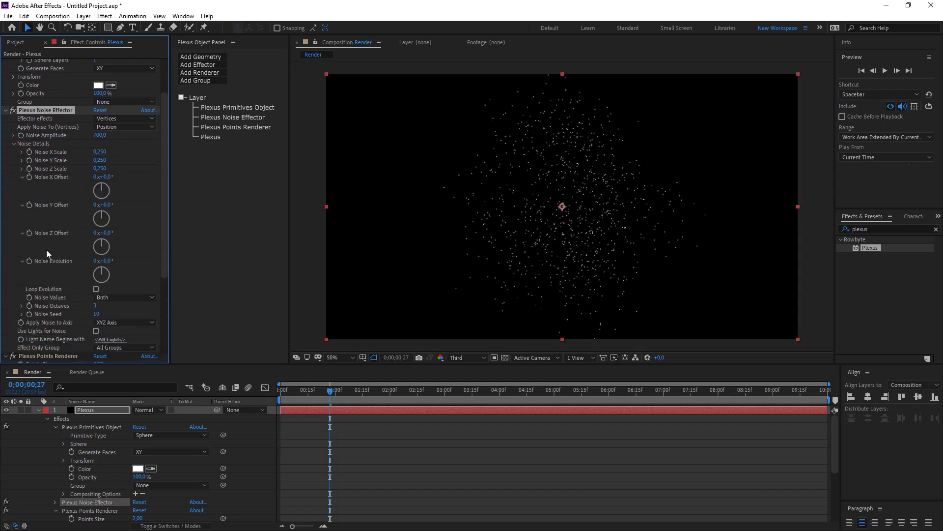
{"action": "left_click", "coordinate": [29, 260], "text": "alt"}
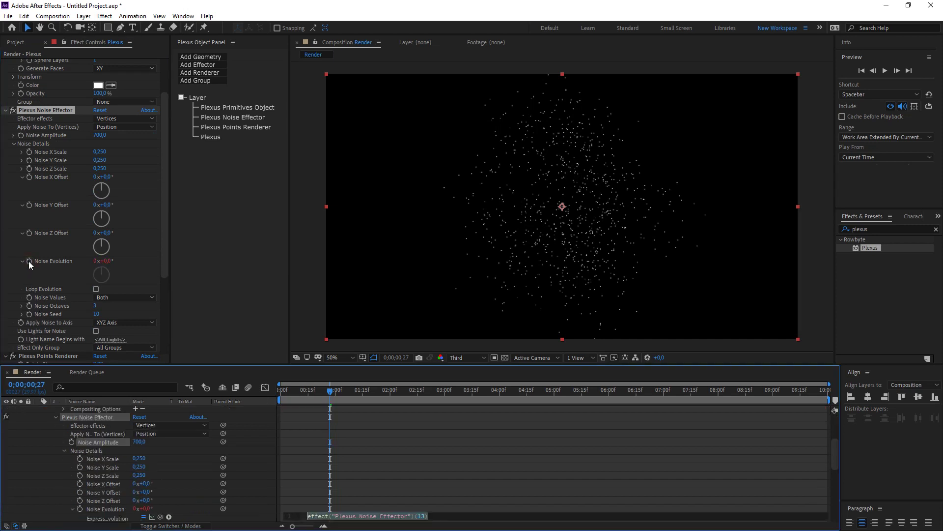
{"action": "type", "text": "time"}
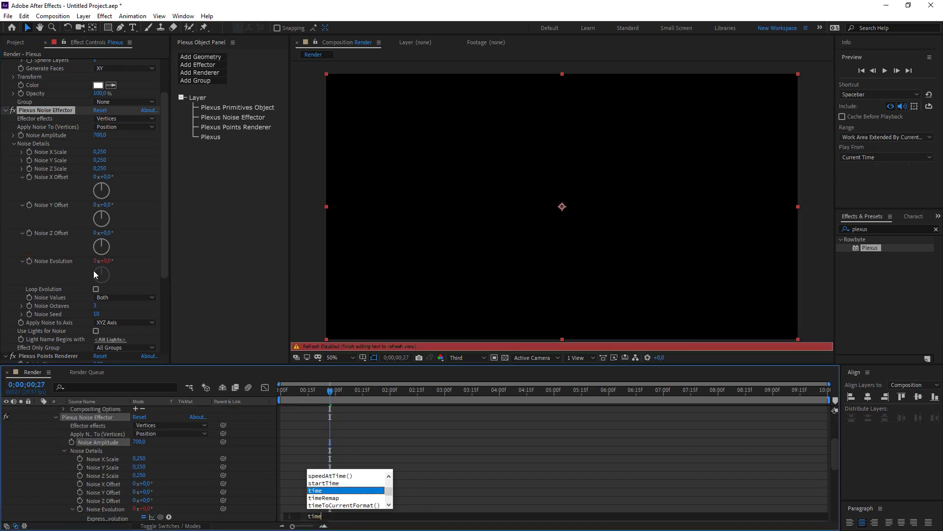
{"action": "type", "text": "*"}
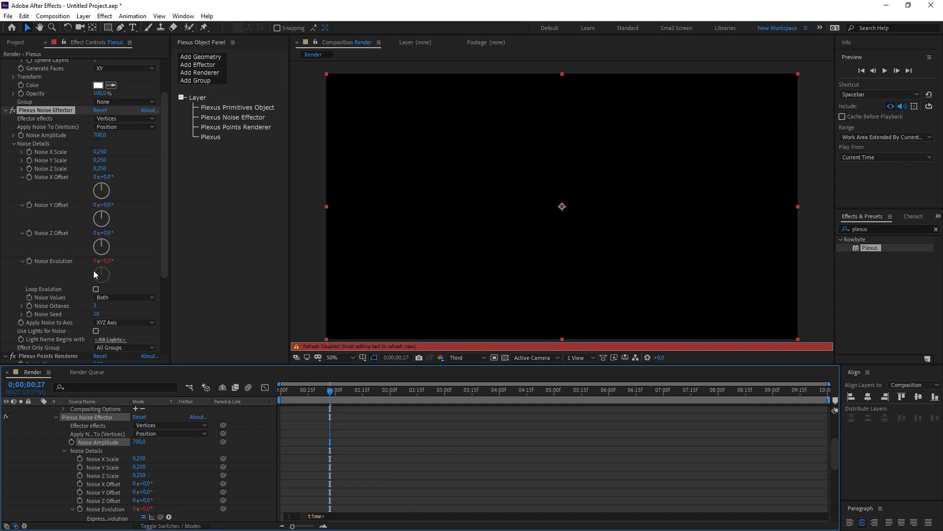
{"action": "left_click", "coordinate": [362, 432]}
{"action": "left_click_drag", "start_coordinate": [313, 391], "coordinate": [375, 378]}
Add a Container effector to the Plexus layer, with the layer's properties and the Noise Effector settings collapsed.
{"action": "scroll", "coordinate": [52, 423], "scroll_direction": "up", "scroll_amount": 4}
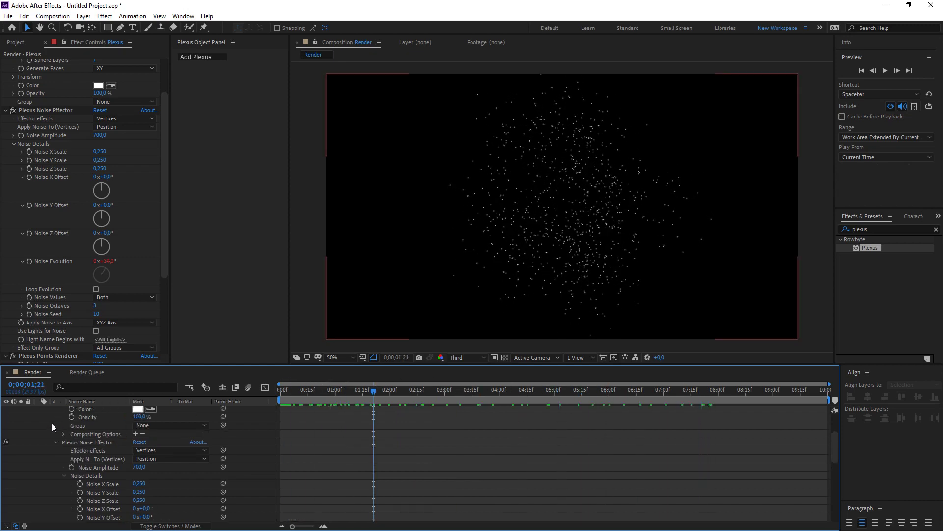
{"action": "left_click", "coordinate": [69, 443]}
{"action": "left_click", "coordinate": [39, 411]}
{"action": "left_click", "coordinate": [85, 444]}
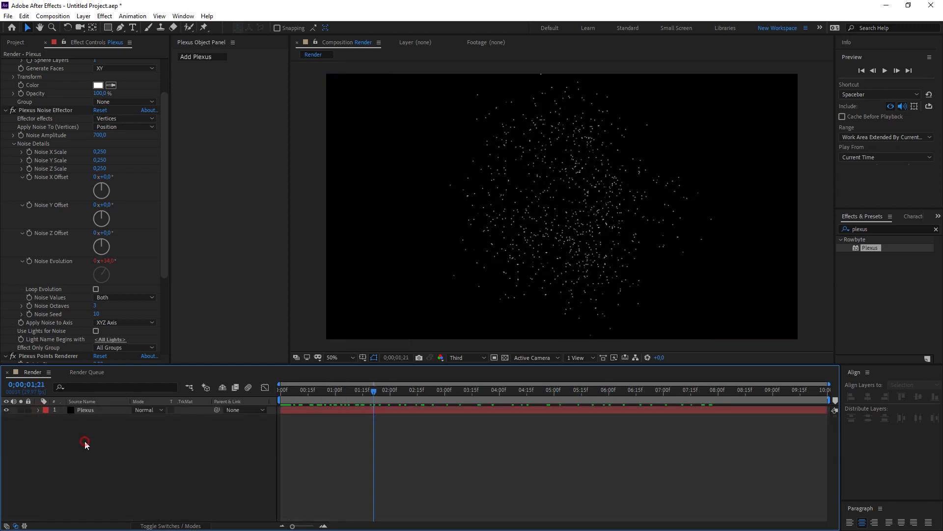
{"action": "left_click", "coordinate": [95, 412]}
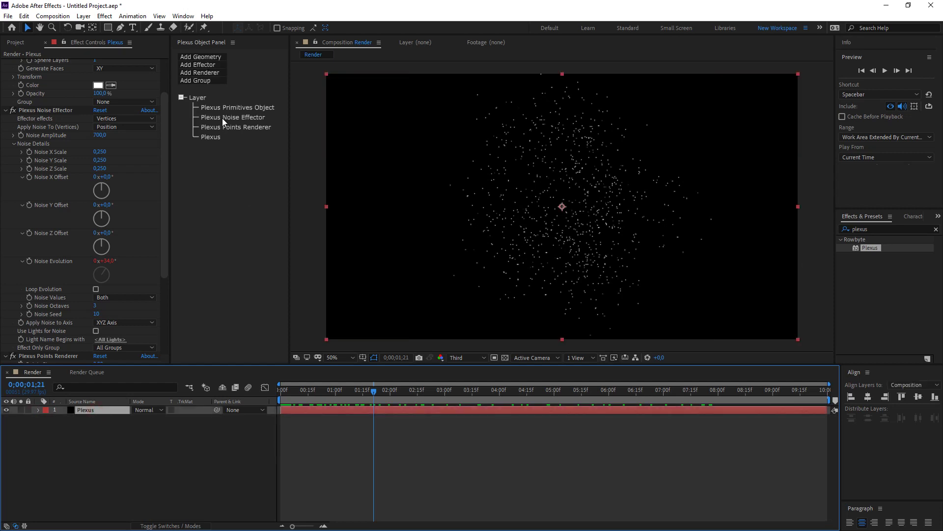
{"action": "left_click", "coordinate": [208, 69]}
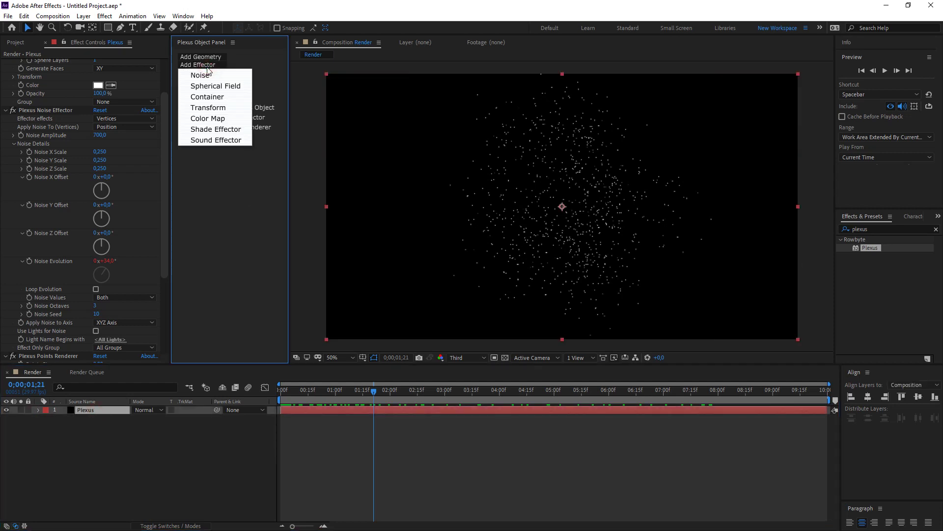
{"action": "left_click", "coordinate": [206, 97]}
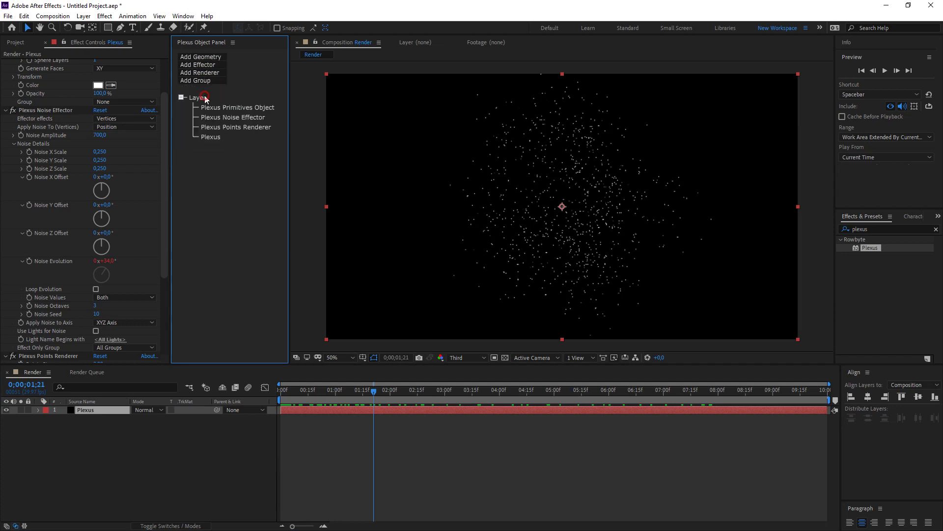
{"action": "left_click", "coordinate": [5, 112]}
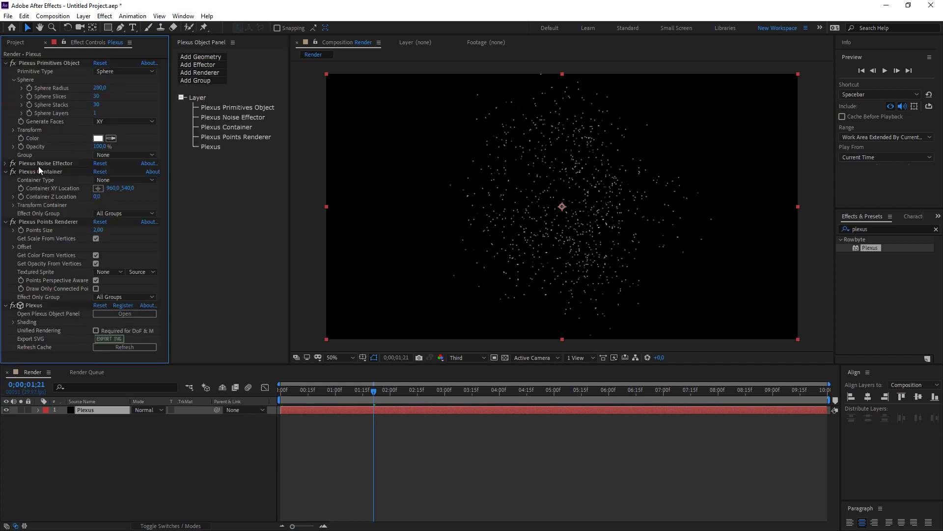
Set the Plexus Container's type to Sphere and its sphere radius to 300.
{"action": "left_click", "coordinate": [135, 180]}
{"action": "left_click", "coordinate": [129, 213]}
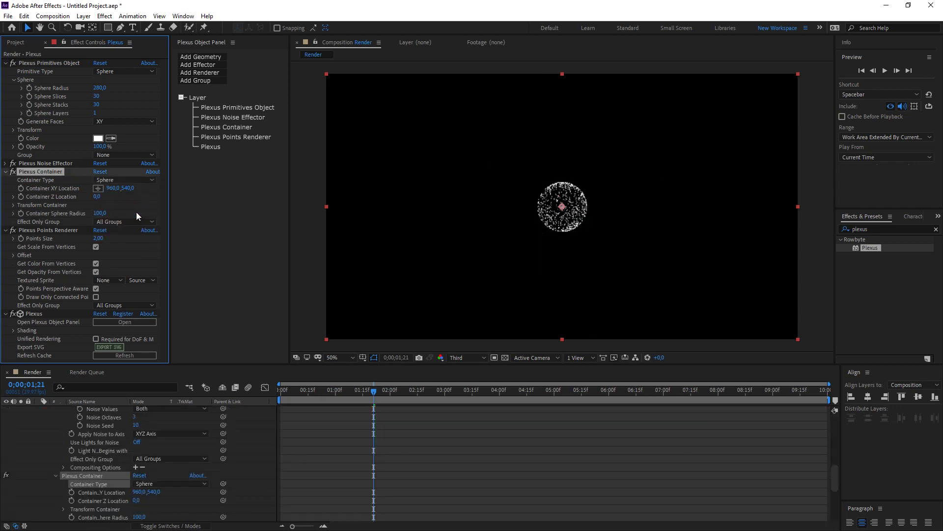
{"action": "left_click_drag", "start_coordinate": [98, 212], "coordinate": [200, 205]}
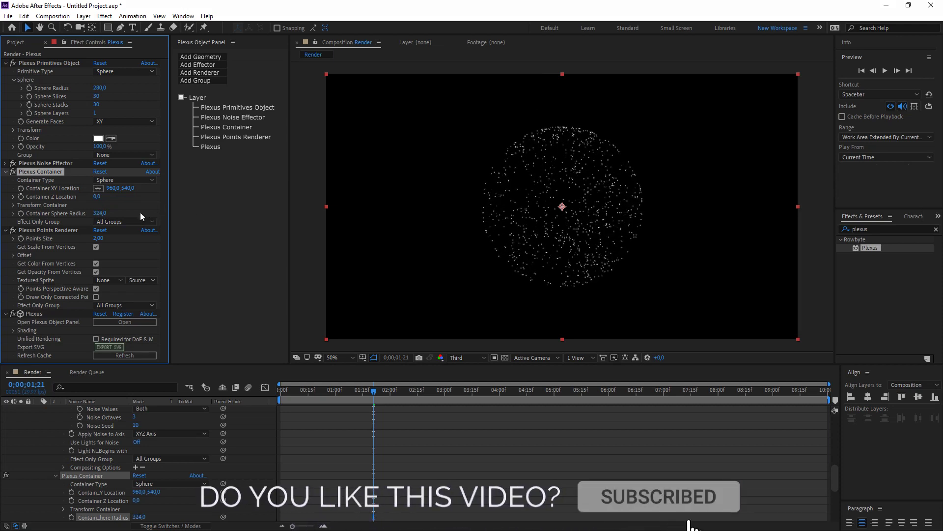
{"action": "left_click", "coordinate": [108, 212]}
{"action": "type", "text": "300"}
{"action": "key", "text": "Return"}
Collapse the Plexus layer's properties and add a Lines renderer to the effect.
{"action": "scroll", "coordinate": [96, 442], "scroll_direction": "up", "scroll_amount": 10}
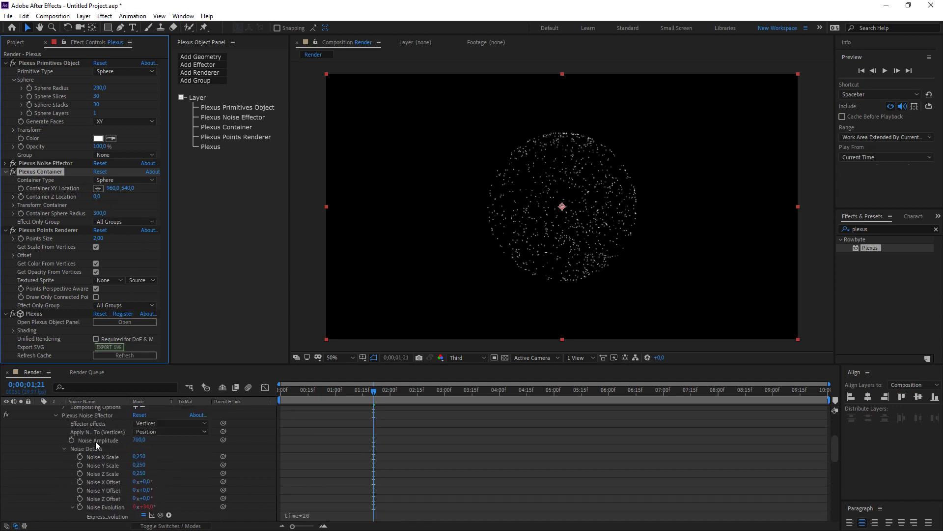
{"action": "left_click", "coordinate": [39, 410]}
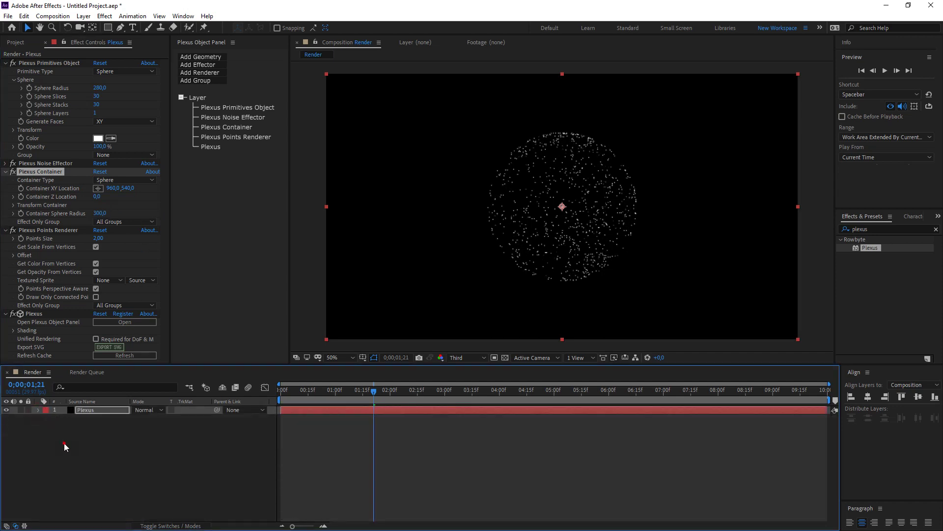
{"action": "left_click", "coordinate": [64, 444]}
{"action": "left_click", "coordinate": [85, 410]}
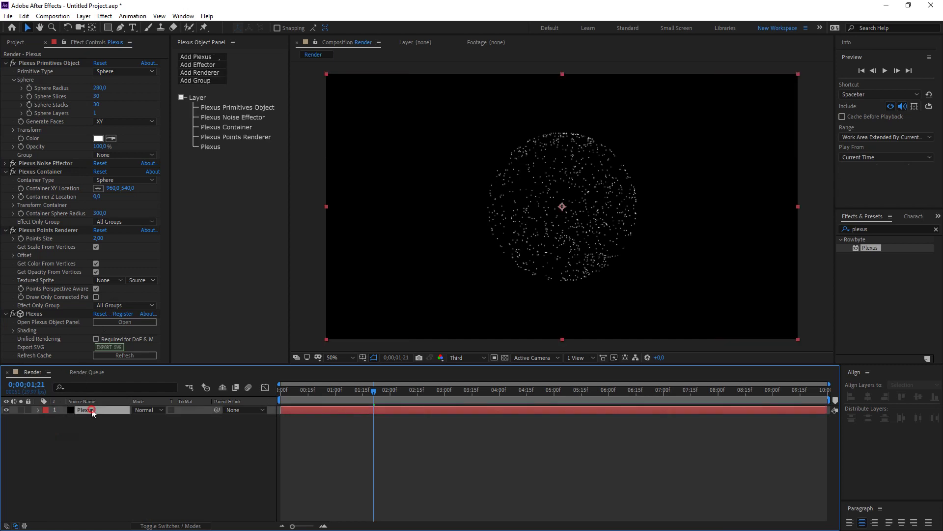
{"action": "left_click", "coordinate": [213, 72]}
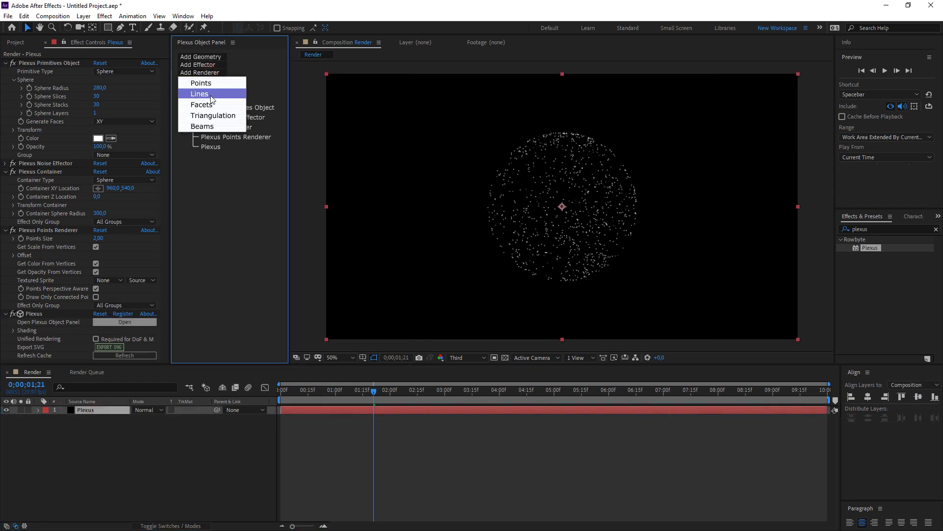
{"action": "left_click", "coordinate": [210, 94]}
Redraw the Lines Renderer's Opacity over Distance and Thickness over Distance graphs as ramps rising with distance.
{"action": "scroll", "coordinate": [101, 302], "scroll_direction": "down", "scroll_amount": 6}
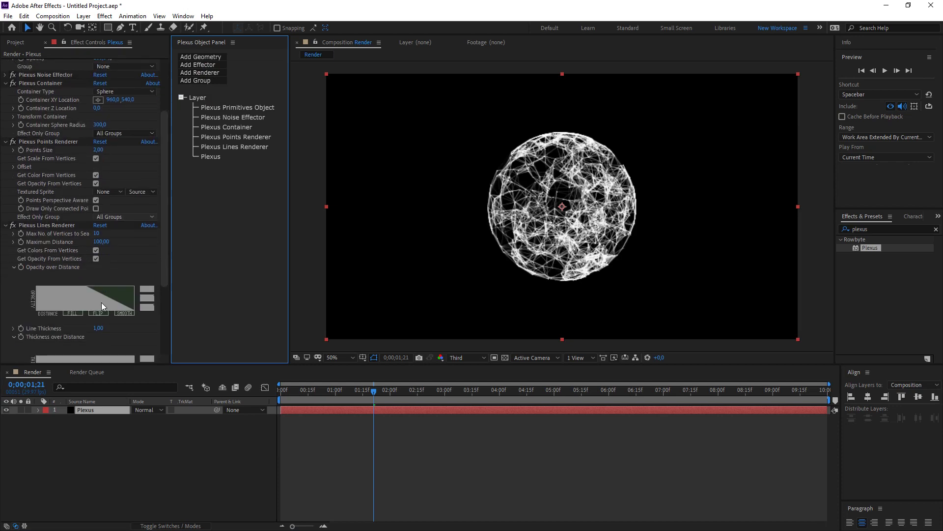
{"action": "scroll", "coordinate": [101, 304], "scroll_direction": "down", "scroll_amount": 1}
{"action": "left_click_drag", "start_coordinate": [37, 242], "coordinate": [139, 206]}
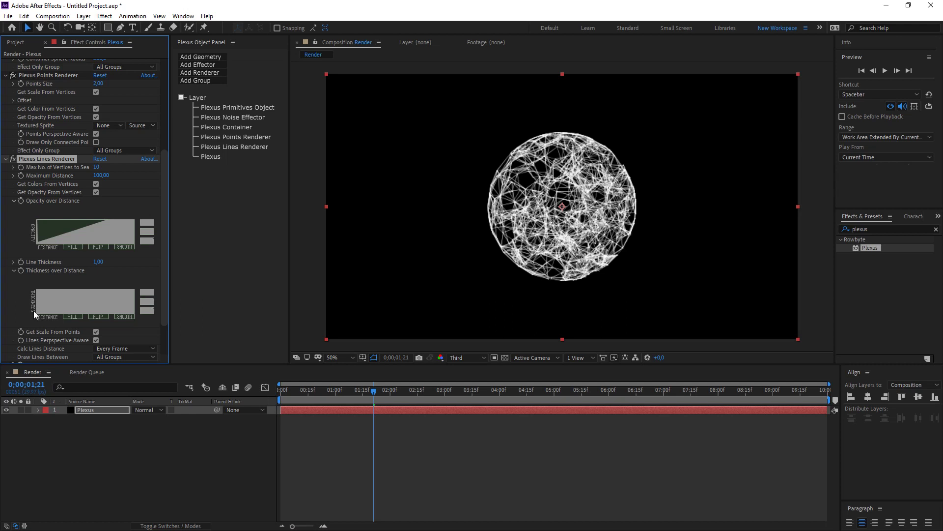
{"action": "left_click_drag", "start_coordinate": [36, 314], "coordinate": [134, 279]}
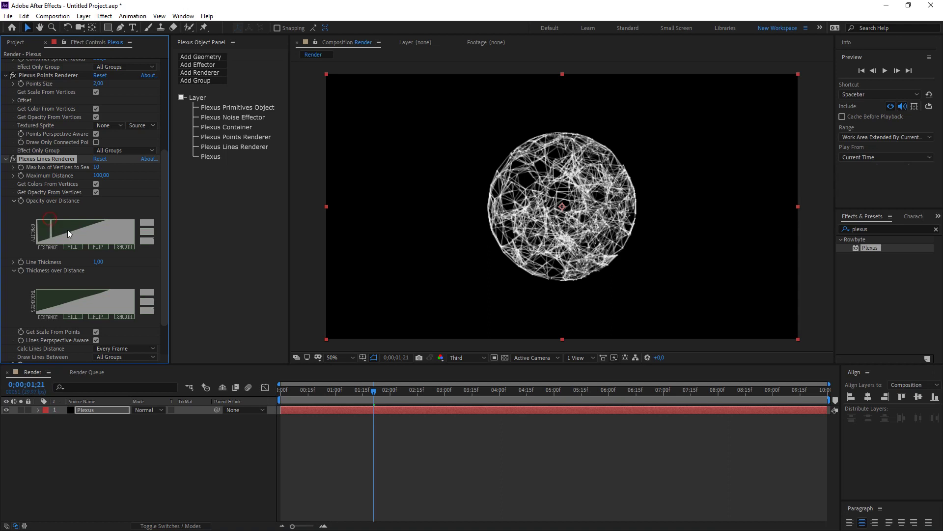
Reshape the Lines Renderer's Opacity over Distance and Thickness over Distance graphs so both fall off as distance increases.
{"action": "left_click_drag", "start_coordinate": [120, 249], "coordinate": [157, 255]}
{"action": "mouse_move", "coordinate": [39, 229]}
{"action": "left_mouse_down"}
{"action": "mouse_move", "coordinate": [35, 216]}
{"action": "mouse_move", "coordinate": [92, 247]}
{"action": "left_mouse_up"}
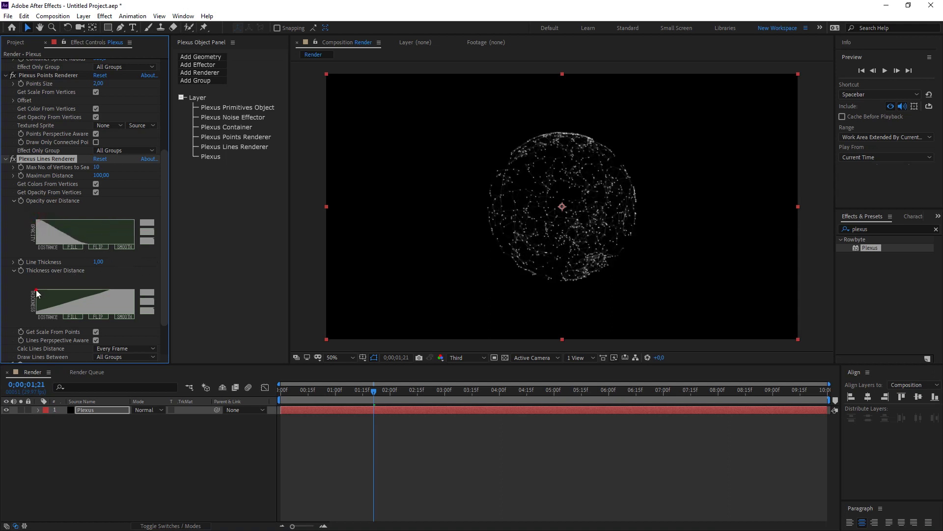
{"action": "left_click_drag", "start_coordinate": [37, 290], "coordinate": [102, 308]}
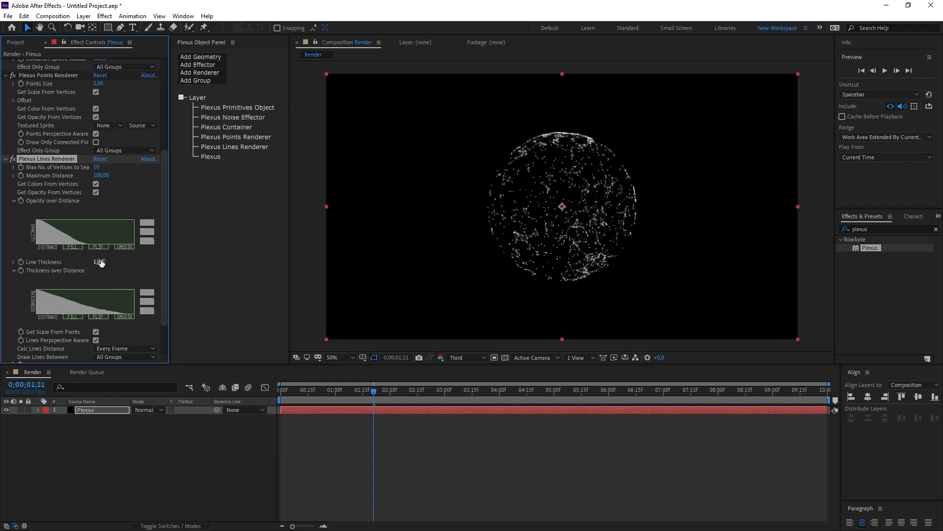
{"action": "scroll", "coordinate": [100, 262], "scroll_direction": "down", "scroll_amount": 1}
{"action": "scroll", "coordinate": [113, 264], "scroll_direction": "down", "scroll_amount": 1}
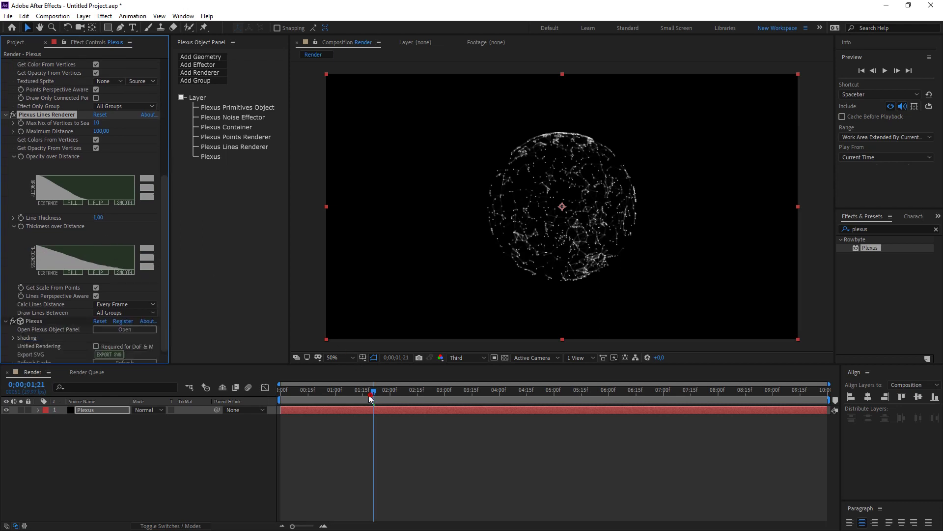
Switch the composition preview to Full resolution and scrub through the animation to inspect the connected points.
{"action": "left_click_drag", "start_coordinate": [370, 395], "coordinate": [483, 402]}
{"action": "scroll", "coordinate": [526, 266], "scroll_direction": "up", "scroll_amount": 3}
{"action": "scroll", "coordinate": [526, 267], "scroll_direction": "down", "scroll_amount": 3}
{"action": "left_click", "coordinate": [457, 358]}
{"action": "left_click", "coordinate": [458, 379]}
{"action": "scroll", "coordinate": [544, 309], "scroll_direction": "up", "scroll_amount": 1}
{"action": "left_click_drag", "start_coordinate": [397, 394], "coordinate": [577, 380]}
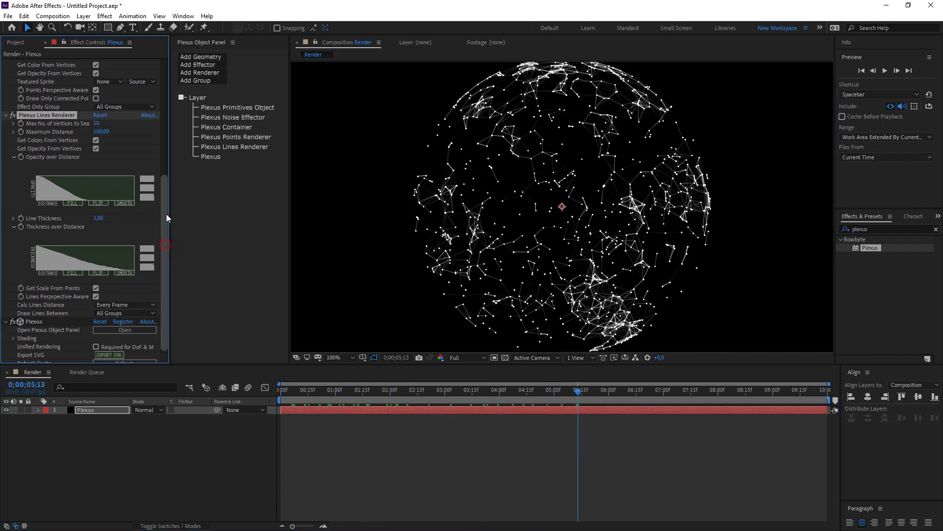
Collapse the Plexus layer's Primitives Object, Noise Effector, Container, Points Renderer and Lines Renderer settings.
{"action": "left_click_drag", "start_coordinate": [166, 225], "coordinate": [168, 116]}
{"action": "left_click", "coordinate": [6, 63]}
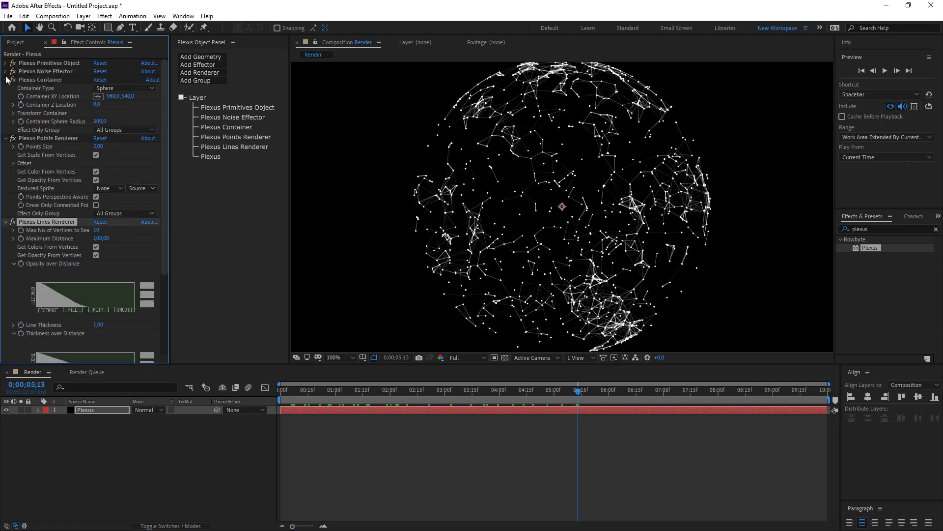
{"action": "left_click", "coordinate": [5, 79]}
{"action": "left_click", "coordinate": [5, 88]}
{"action": "left_click", "coordinate": [6, 97]}
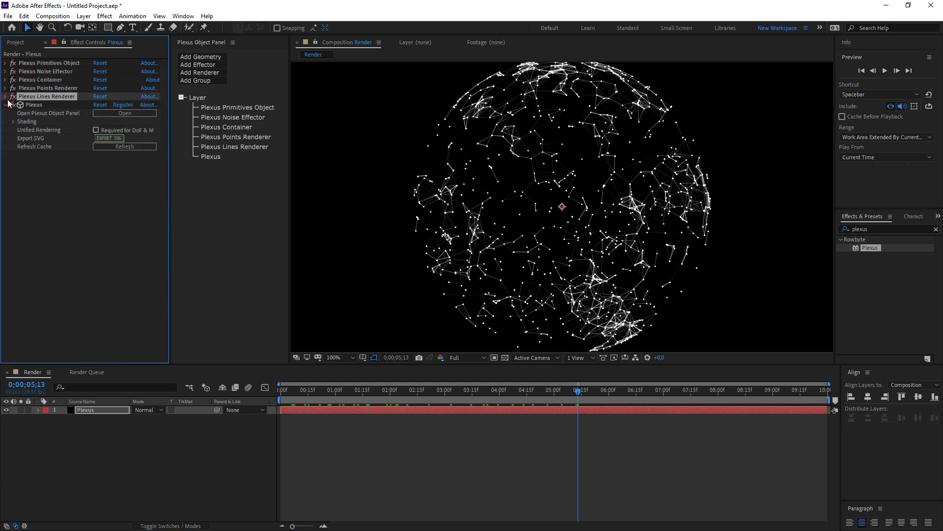
{"action": "left_click", "coordinate": [71, 209]}
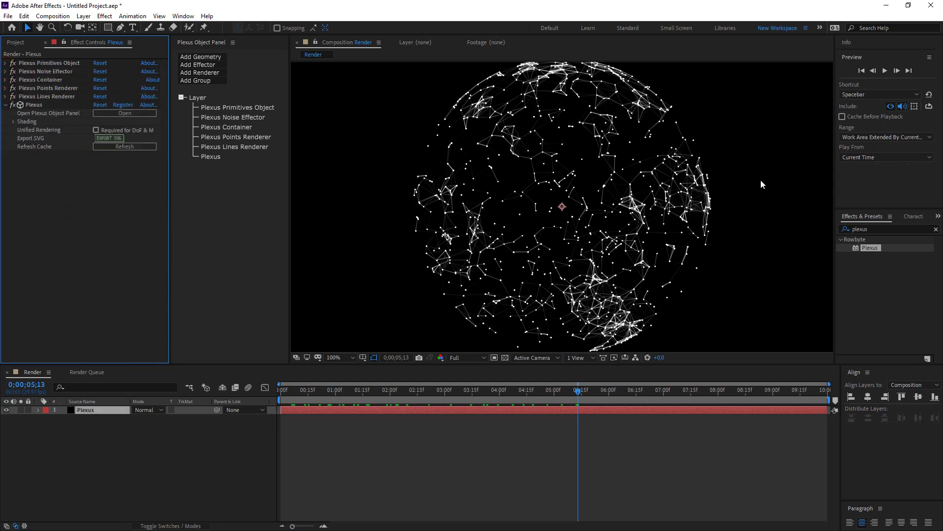
Apply CC Vector Blur to the Plexus layer with an Amount of 10 and check it at 2 seconds.
{"action": "left_click", "coordinate": [880, 230]}
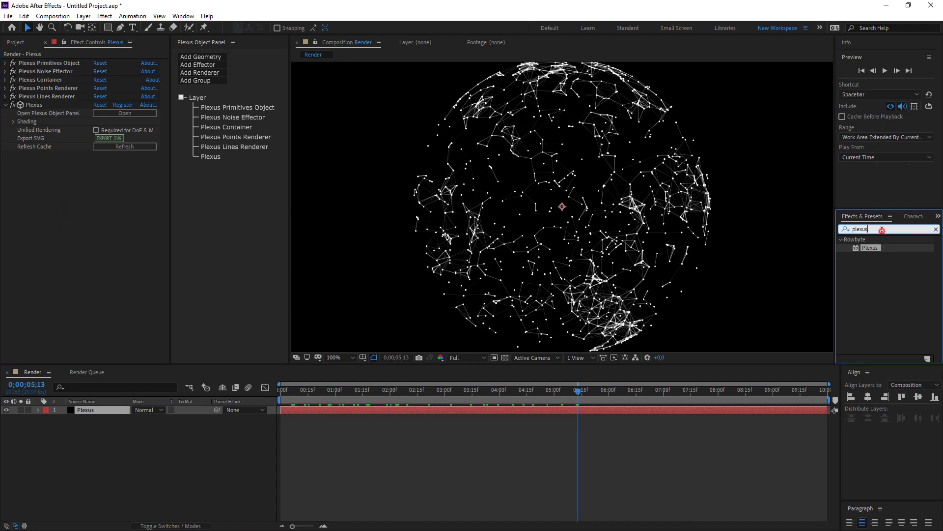
{"action": "double_click", "coordinate": [882, 230]}
{"action": "type", "text": "cc"}
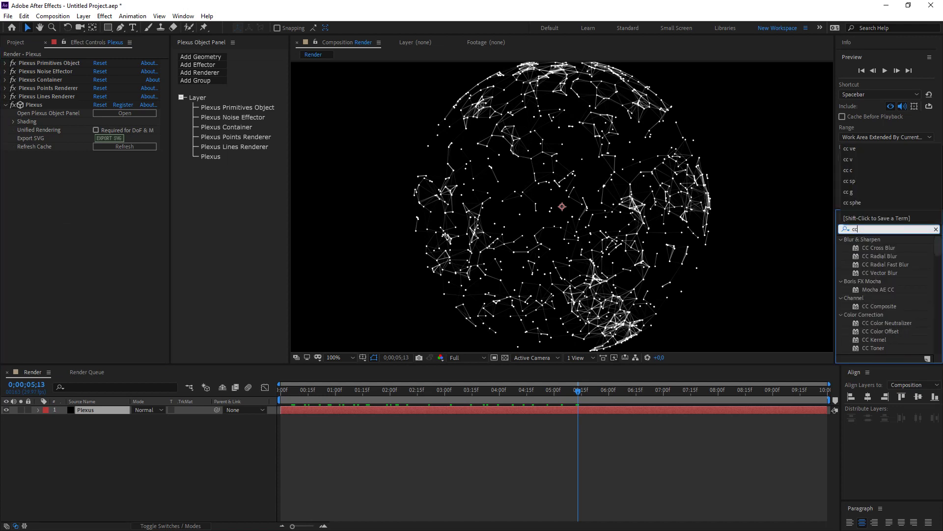
{"action": "type", "text": " ve"}
{"action": "left_click_drag", "start_coordinate": [880, 248], "coordinate": [138, 268]}
{"action": "left_click", "coordinate": [99, 172]}
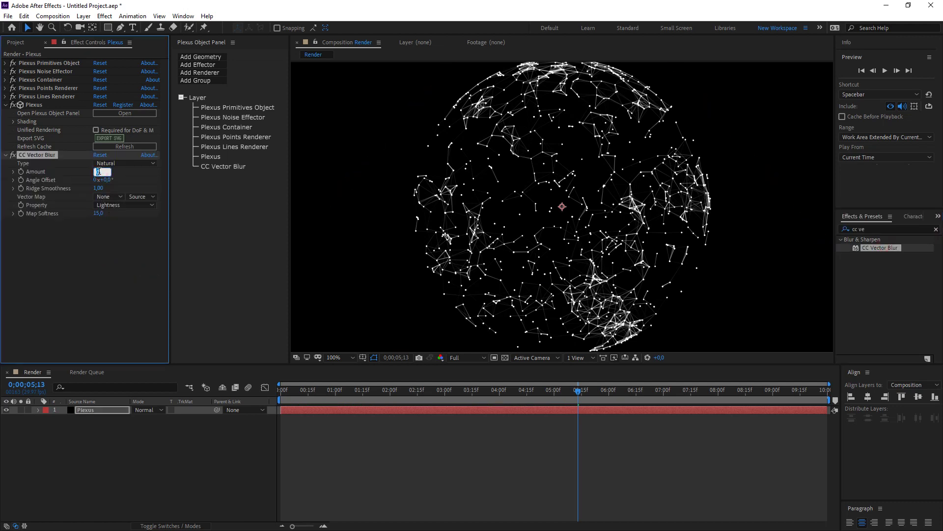
{"action": "key", "text": "Return"}
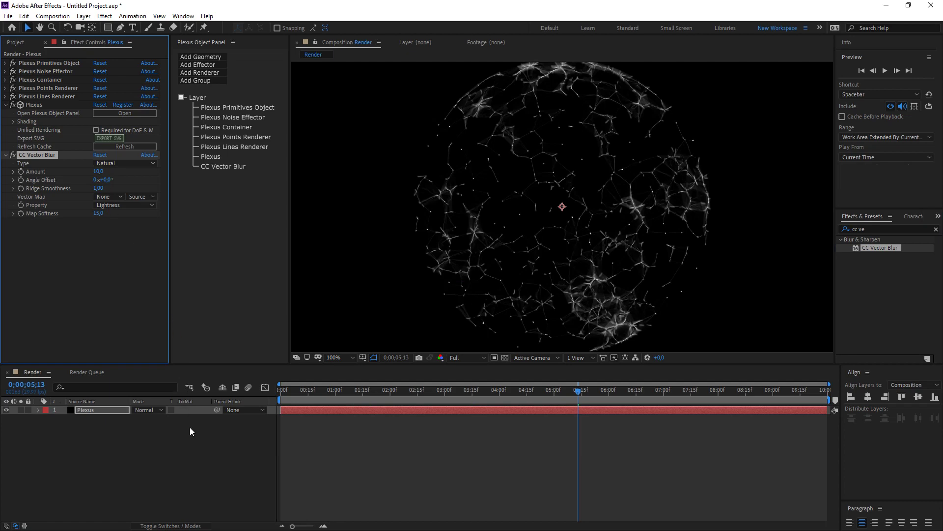
{"action": "left_click", "coordinate": [249, 423]}
{"action": "left_click_drag", "start_coordinate": [352, 395], "coordinate": [390, 393]}
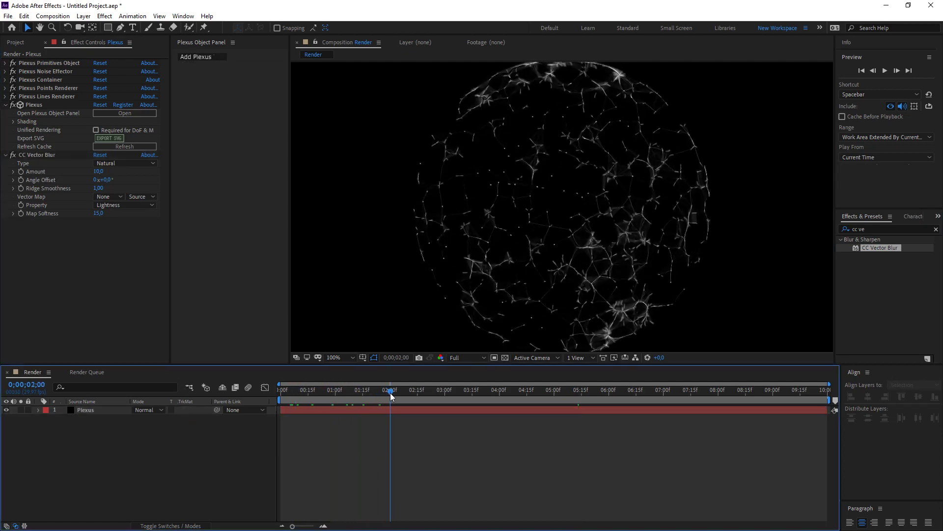
Duplicate the Plexus layer and name the copy Plexus 2.
{"action": "left_click", "coordinate": [90, 411]}
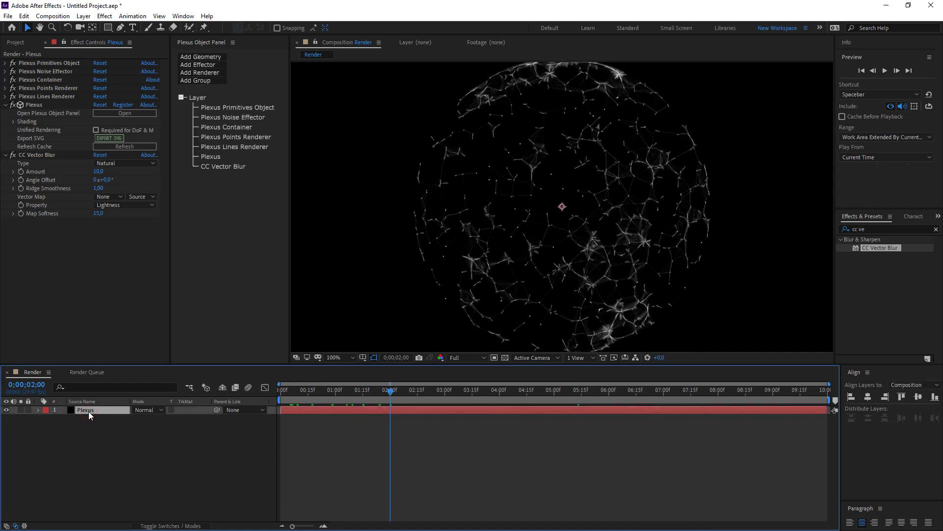
{"action": "key", "text": "ctrl+d"}
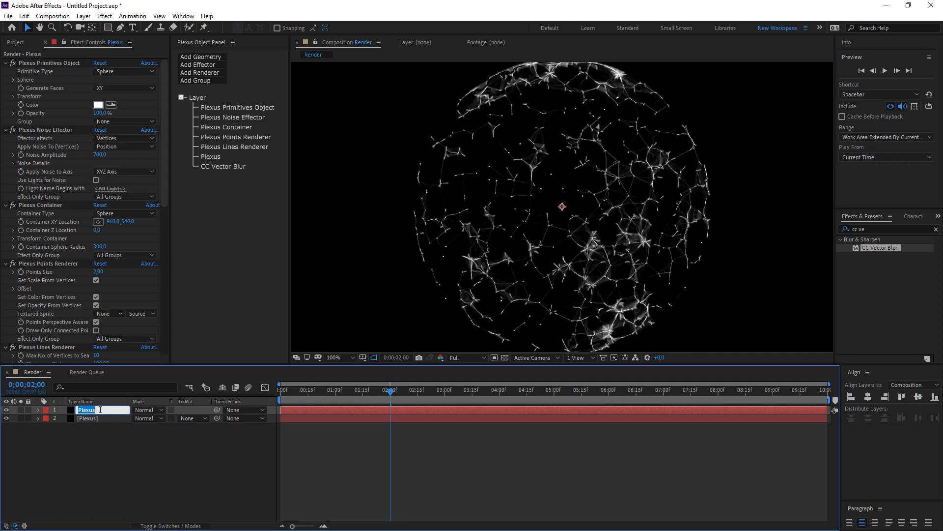
{"action": "left_click", "coordinate": [108, 408]}
Set both Sphere Slices and Sphere Stacks to 40 in the Plexus 2 layer's Primitives Object.
{"action": "left_click", "coordinate": [13, 79]}
{"action": "left_click", "coordinate": [96, 97]}
{"action": "type", "text": "40"}
{"action": "key", "text": "Return"}
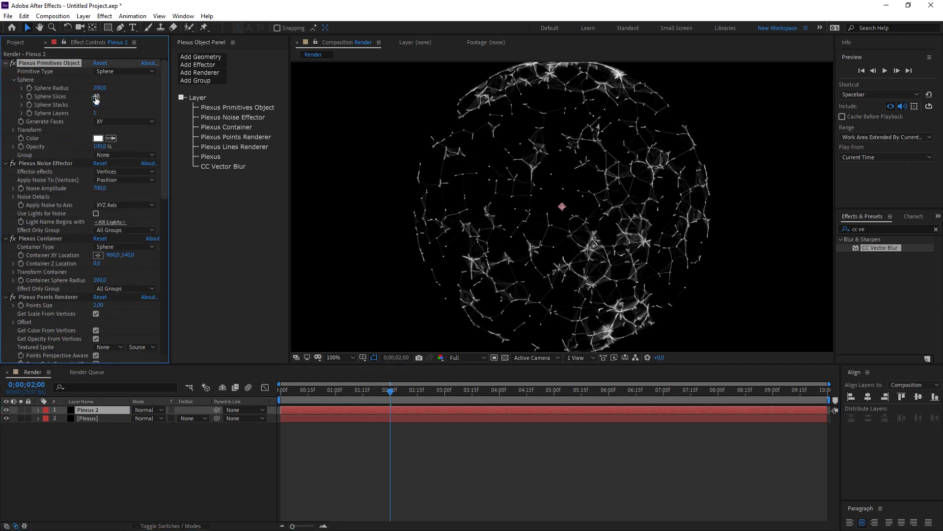
{"action": "left_click", "coordinate": [98, 105]}
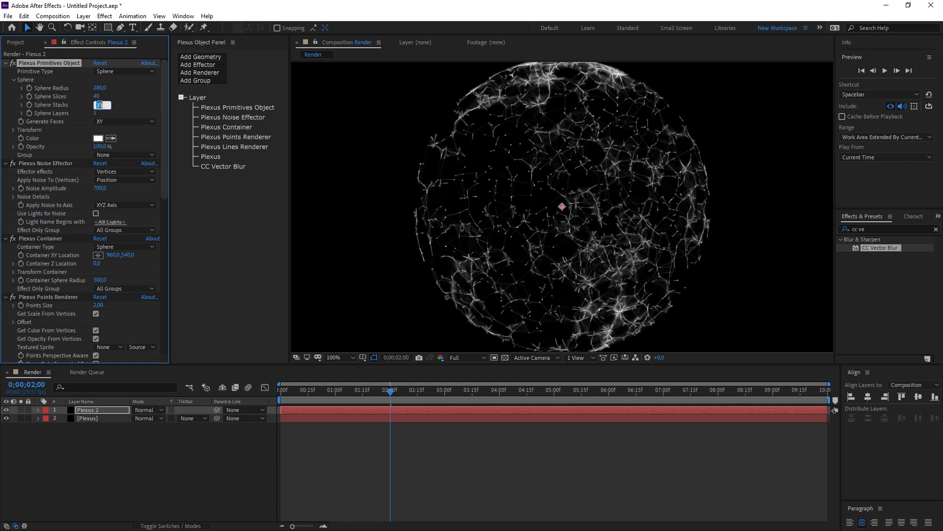
{"action": "type", "text": "40"}
{"action": "key", "text": "Return"}
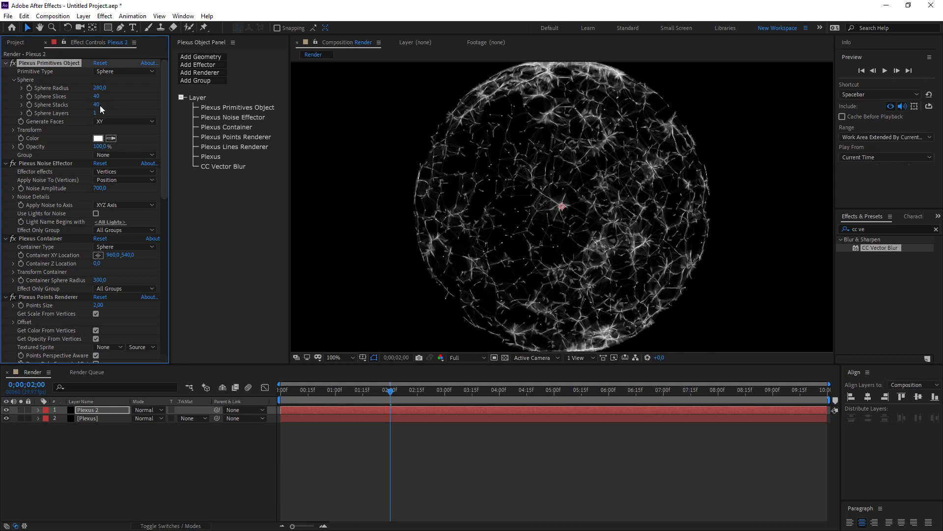
Collapse the Plexus 2 layer's Primitives Object, Noise Effector, Container, Points Renderer and Lines Renderer settings.
{"action": "left_click", "coordinate": [6, 64]}
{"action": "left_click", "coordinate": [6, 72]}
{"action": "left_click", "coordinate": [6, 80]}
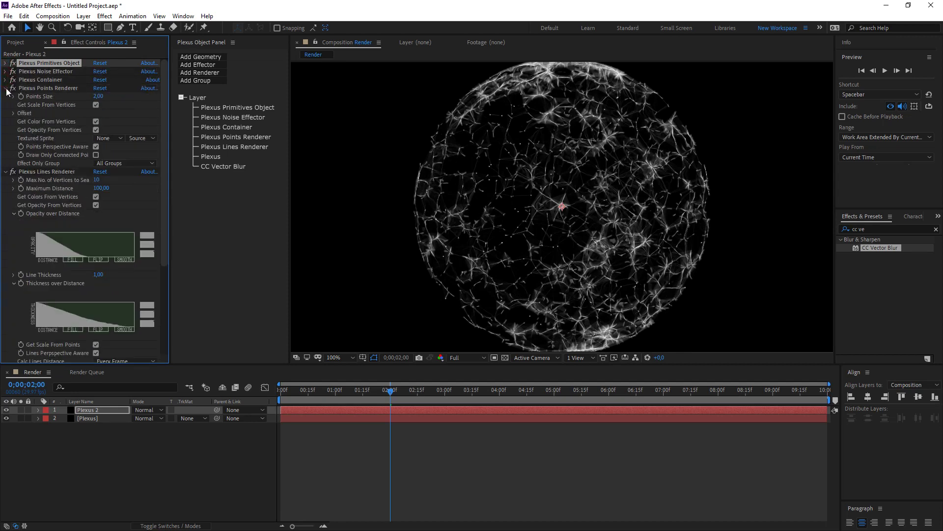
{"action": "left_click", "coordinate": [6, 89]}
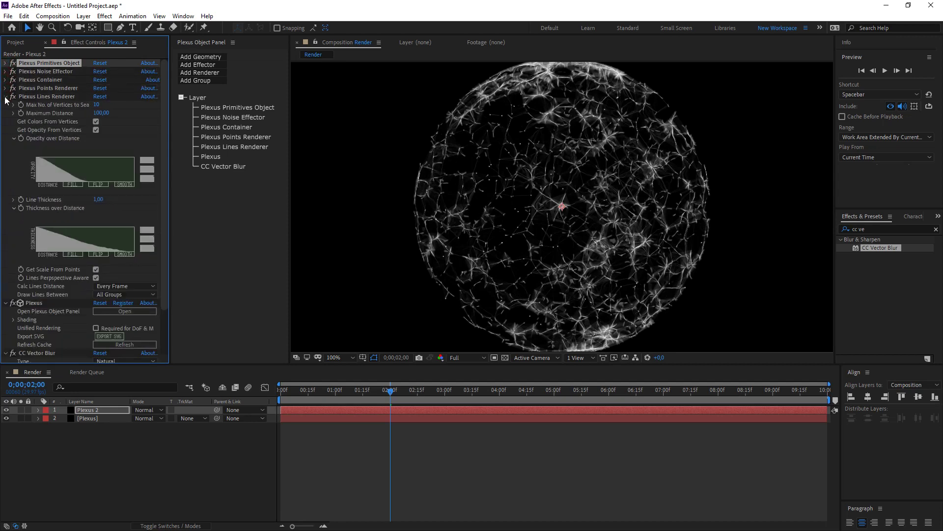
{"action": "left_click", "coordinate": [6, 97]}
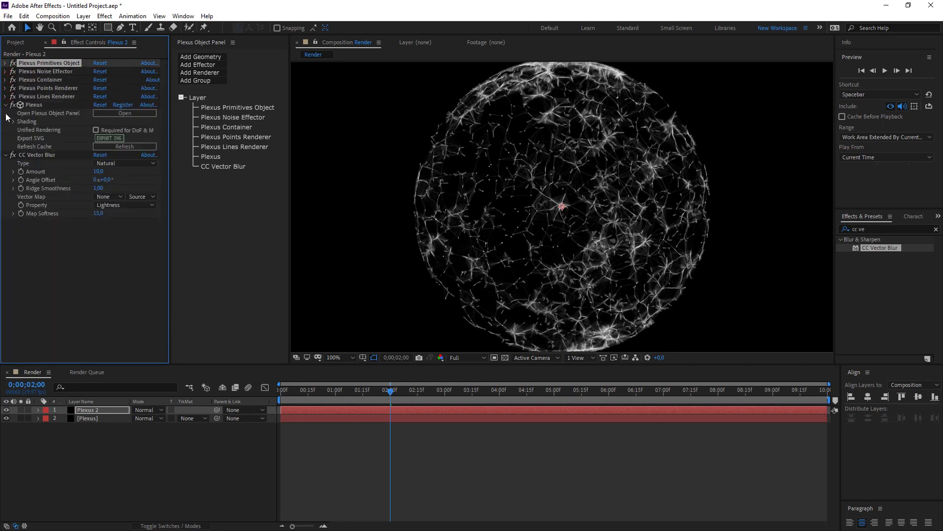
Set the CC Vector Blur Amount to 180 on Plexus 2 and hide the original Plexus layer.
{"action": "left_click", "coordinate": [105, 172]}
{"action": "key", "text": "Return"}
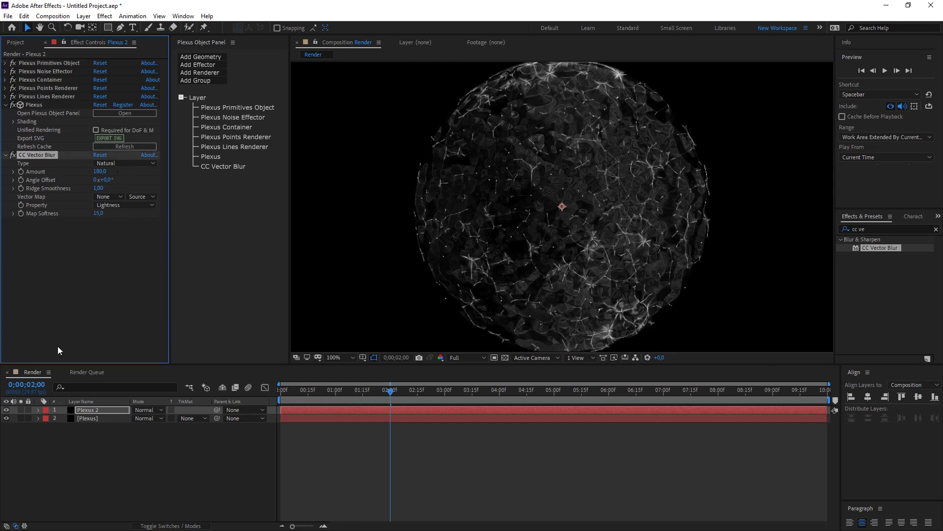
{"action": "left_click", "coordinate": [6, 418]}
{"action": "left_click", "coordinate": [70, 445]}
Scrub through the blurred Plexus 2 sphere at Third resolution and inspect a frame around 3 seconds at Full resolution.
{"action": "left_click_drag", "start_coordinate": [325, 394], "coordinate": [301, 393]}
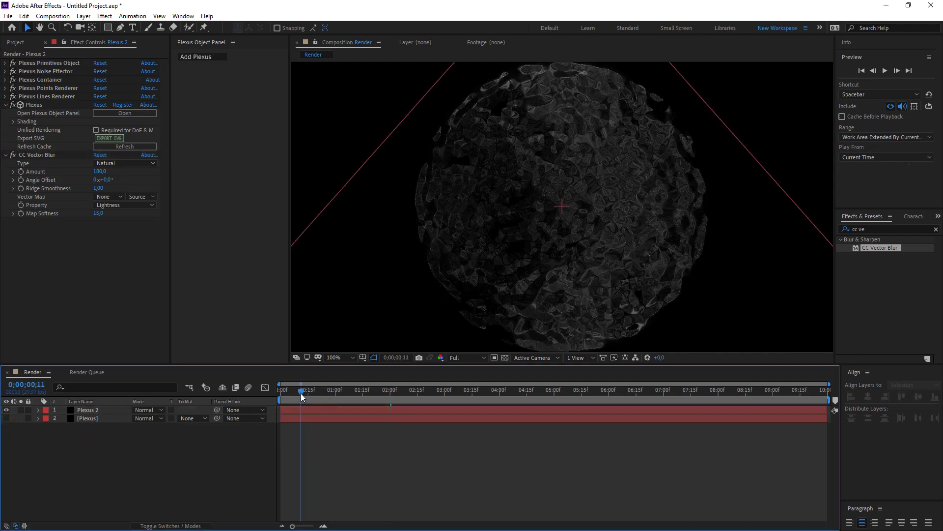
{"action": "left_click", "coordinate": [466, 357]}
{"action": "left_click", "coordinate": [464, 402]}
{"action": "left_click_drag", "start_coordinate": [311, 390], "coordinate": [447, 394]}
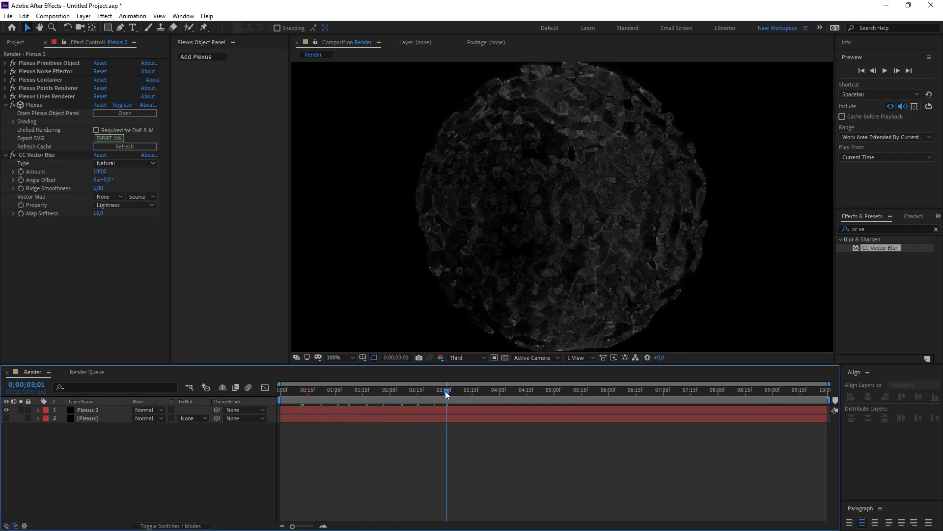
{"action": "scroll", "coordinate": [531, 283], "scroll_direction": "down", "scroll_amount": 1}
{"action": "left_click", "coordinate": [470, 358]}
{"action": "left_click", "coordinate": [472, 382]}
{"action": "scroll", "coordinate": [550, 258], "scroll_direction": "up", "scroll_amount": 1}
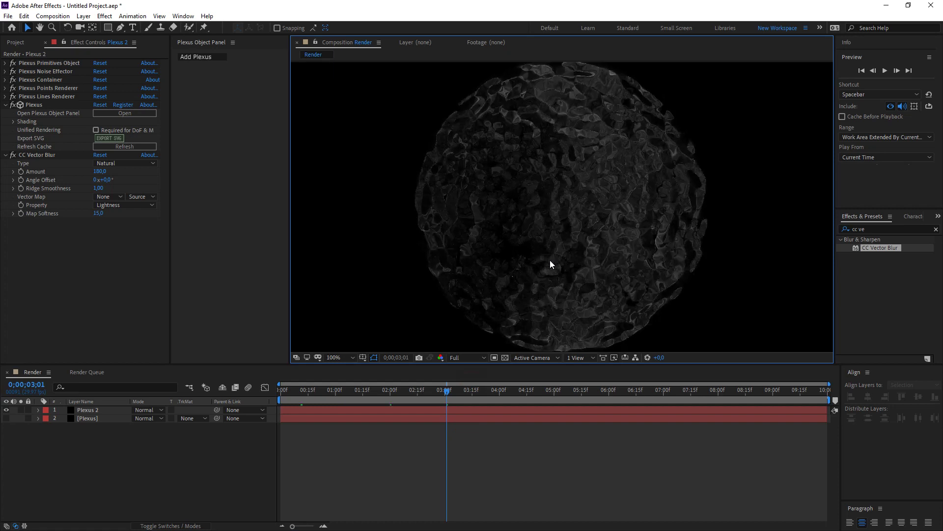
Create a new solid layer named Saber above the Plexus layers.
{"action": "right_click", "coordinate": [99, 456]}
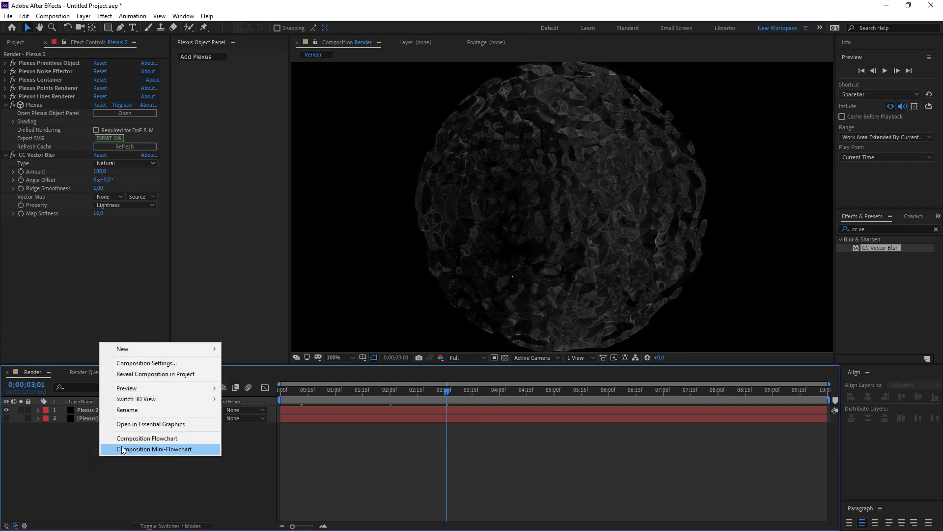
{"action": "mouse_move", "coordinate": [189, 351]}
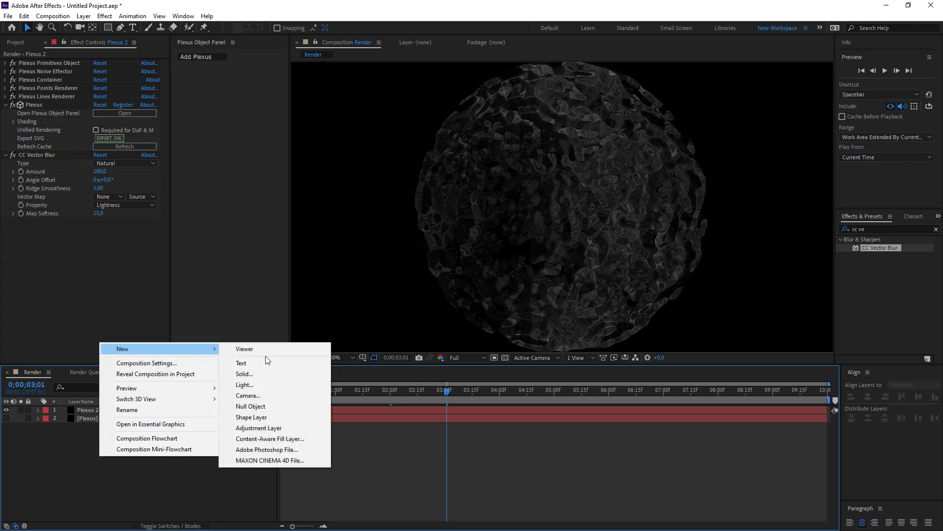
{"action": "left_click", "coordinate": [267, 373]}
{"action": "type", "text": "S"}
{"action": "key", "text": "Return"}
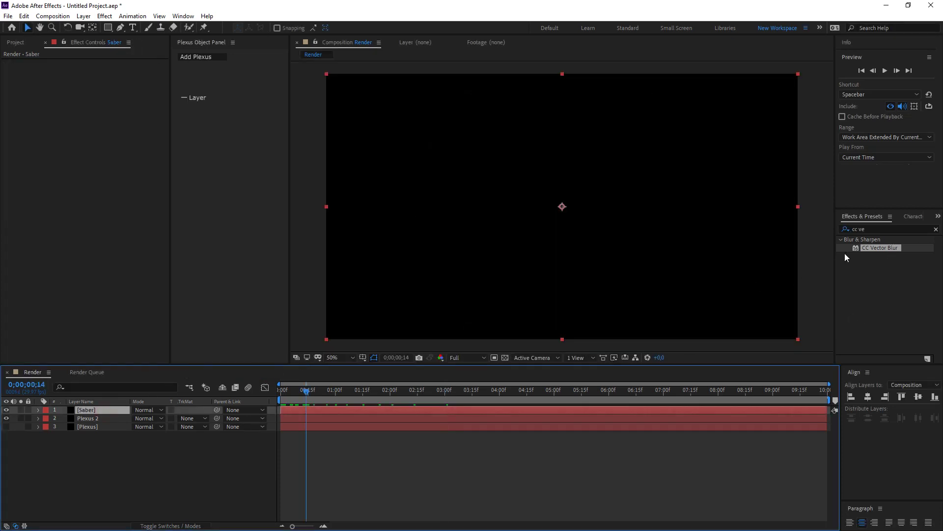
Apply the Video Copilot Saber effect to the Saber solid, leaving its preset unselected.
{"action": "left_click", "coordinate": [871, 229]}
{"action": "key", "text": "BackSpace"}
{"action": "key", "text": "BackSpace"}
{"action": "key", "text": "BackSpace"}
{"action": "key", "text": "BackSpace"}
{"action": "key", "text": "BackSpace"}
{"action": "type", "text": "sa"}
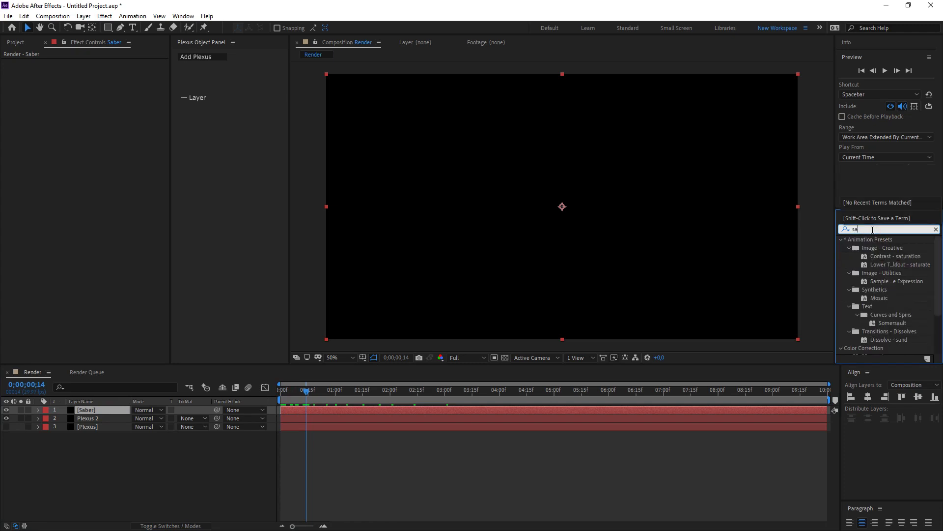
{"action": "type", "text": "ber"}
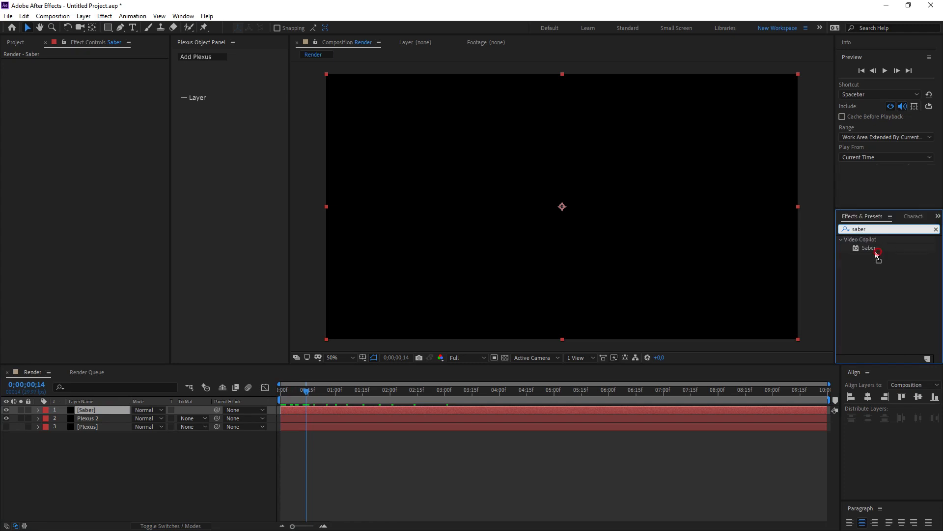
{"action": "left_click_drag", "start_coordinate": [877, 249], "coordinate": [95, 412]}
{"action": "left_click", "coordinate": [71, 268]}
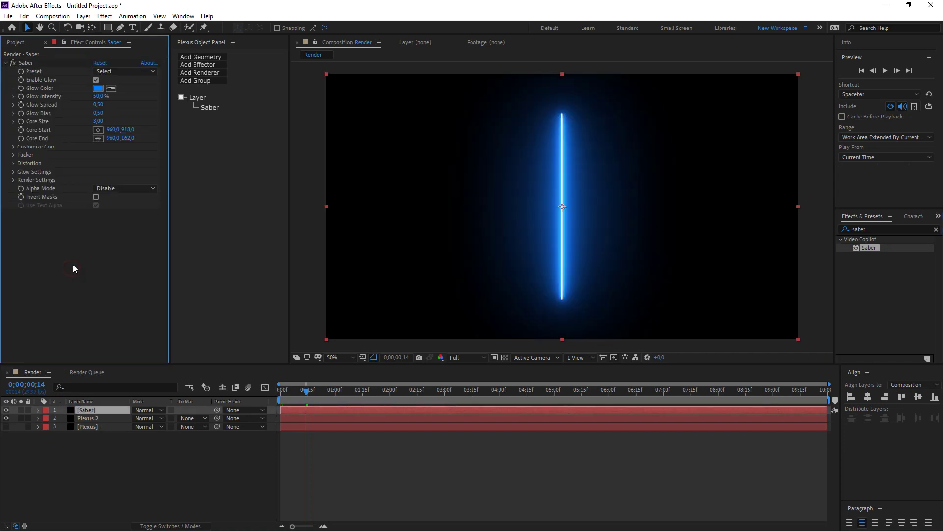
{"action": "left_click", "coordinate": [131, 73]}
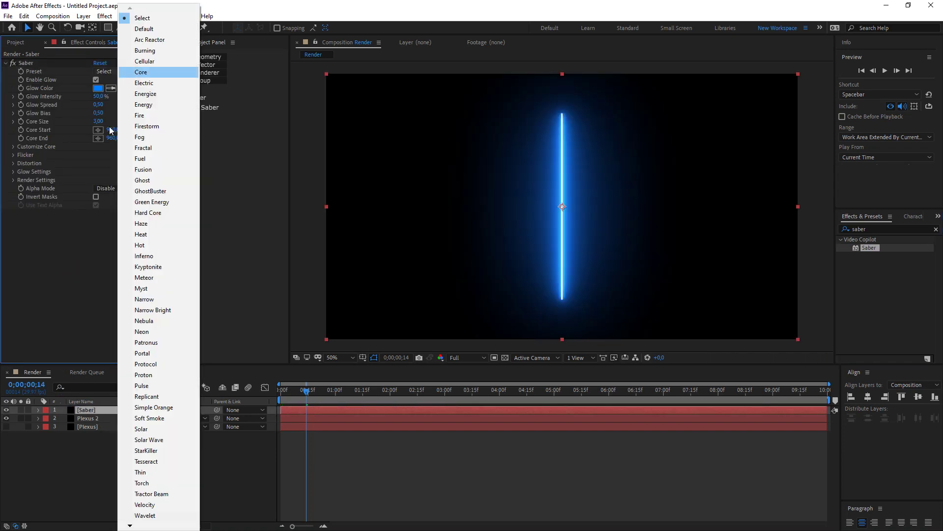
{"action": "left_click", "coordinate": [56, 304]}
Hide the Saber layer, and activate the Ellipse tool with the Title/Action Safe guides displayed.
{"action": "left_click", "coordinate": [7, 410]}
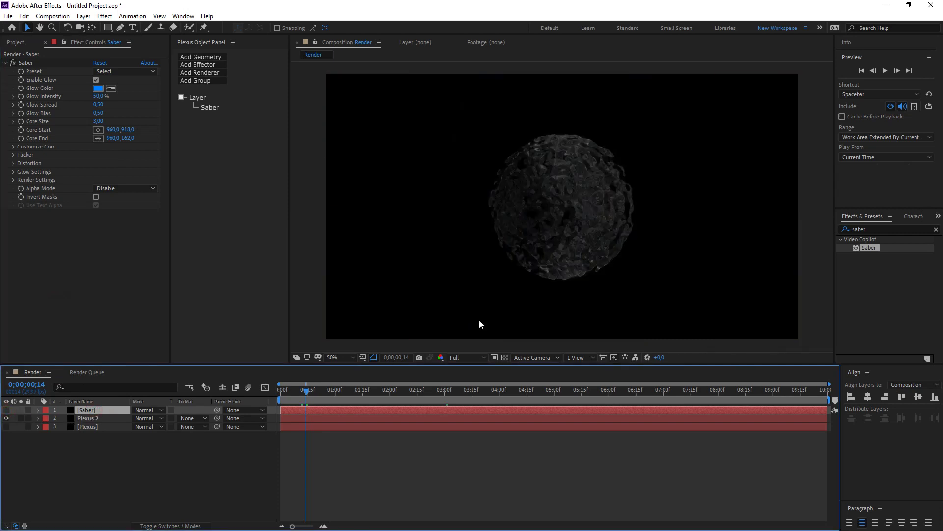
{"action": "left_click", "coordinate": [110, 30]}
{"action": "key", "text": "q"}
{"action": "key", "text": "q"}
{"action": "left_click", "coordinate": [364, 358]}
{"action": "left_click", "coordinate": [388, 370]}
Draw a circular mask on the Saber layer from the composition centre, matching the outline of the Plexus sphere.
{"action": "scroll", "coordinate": [562, 213], "scroll_direction": "up", "scroll_amount": 2}
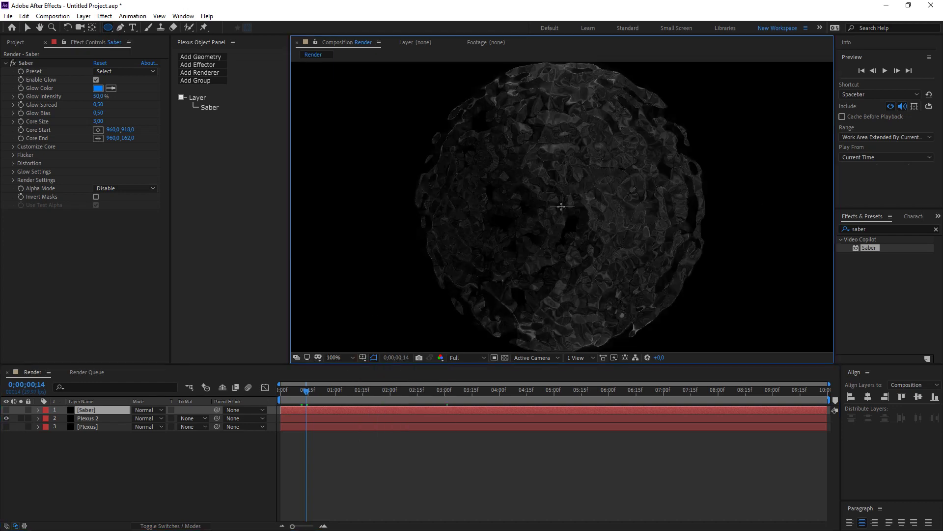
{"action": "left_click_drag", "start_coordinate": [562, 206], "coordinate": [706, 318]}
{"action": "key", "text": "comma"}
{"action": "key", "text": "comma"}
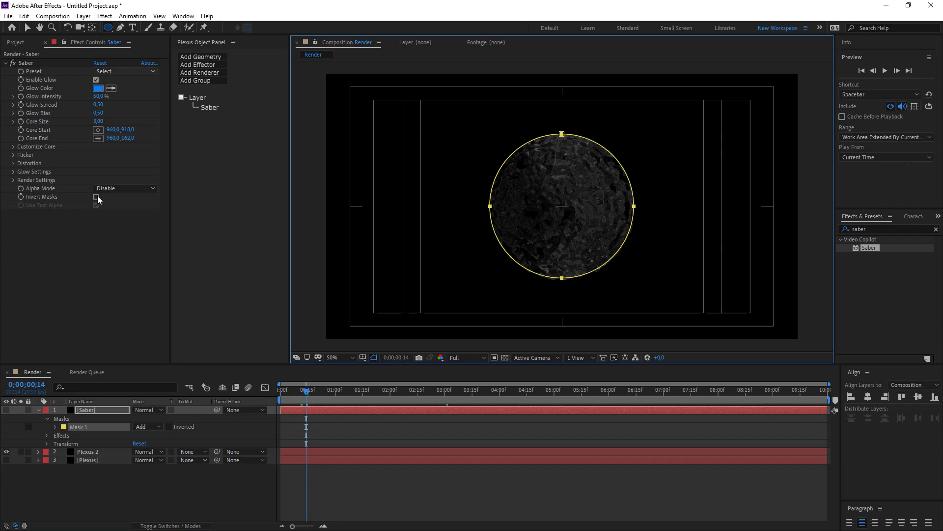
{"action": "left_click", "coordinate": [113, 411]}
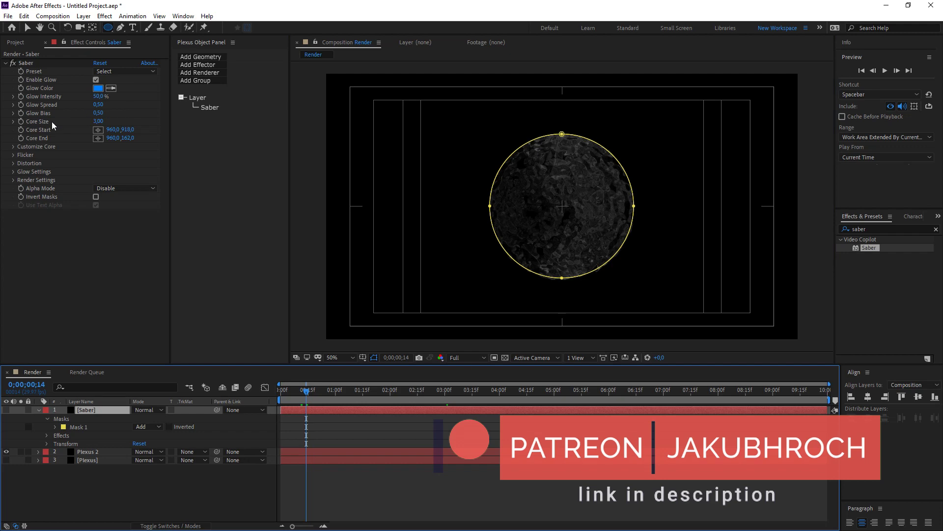
Set the Saber effect's core type to Layer Masks, make the Saber layer visible and collapse its properties.
{"action": "left_click", "coordinate": [13, 147]}
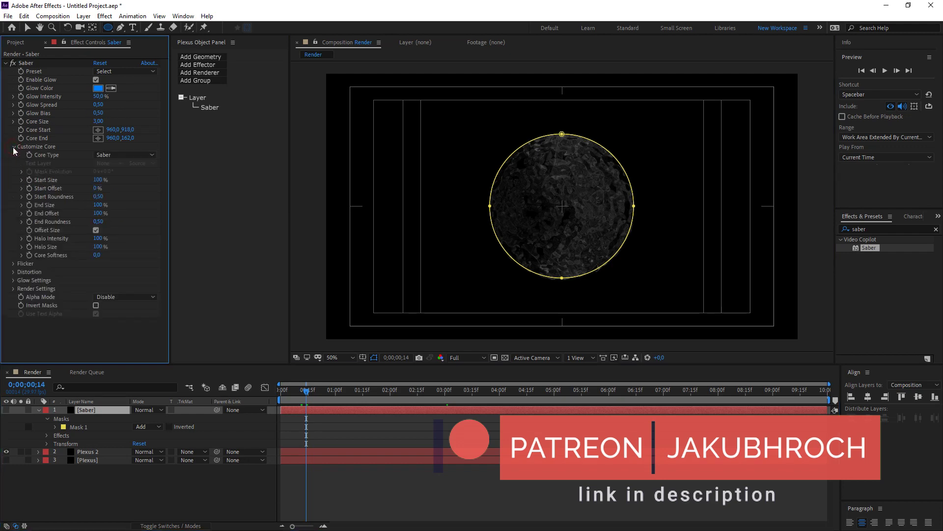
{"action": "left_click", "coordinate": [120, 154]}
{"action": "left_click", "coordinate": [125, 175]}
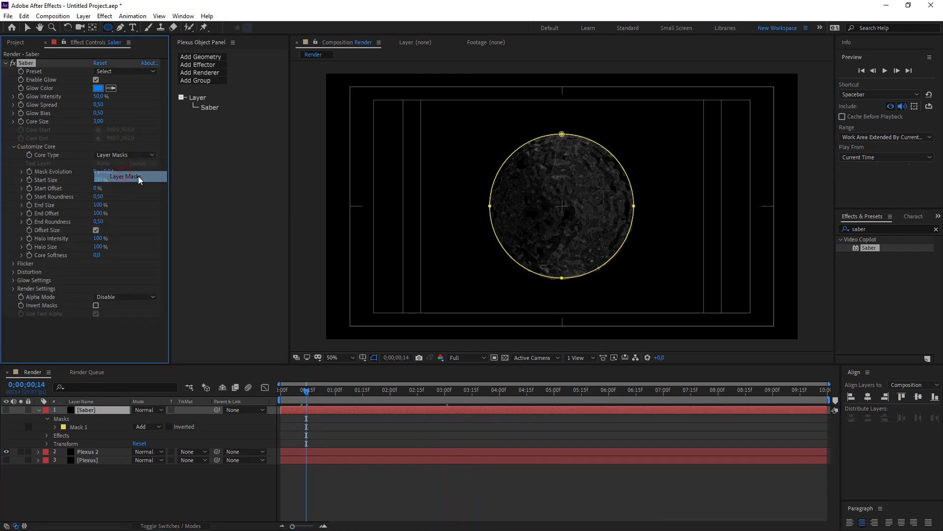
{"action": "left_click", "coordinate": [6, 409]}
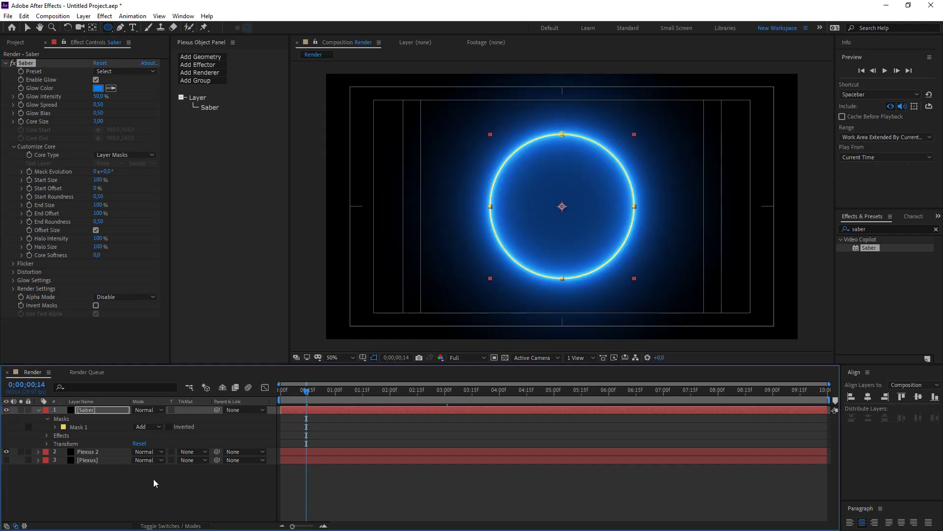
{"action": "left_click", "coordinate": [156, 491]}
{"action": "left_click", "coordinate": [39, 410]}
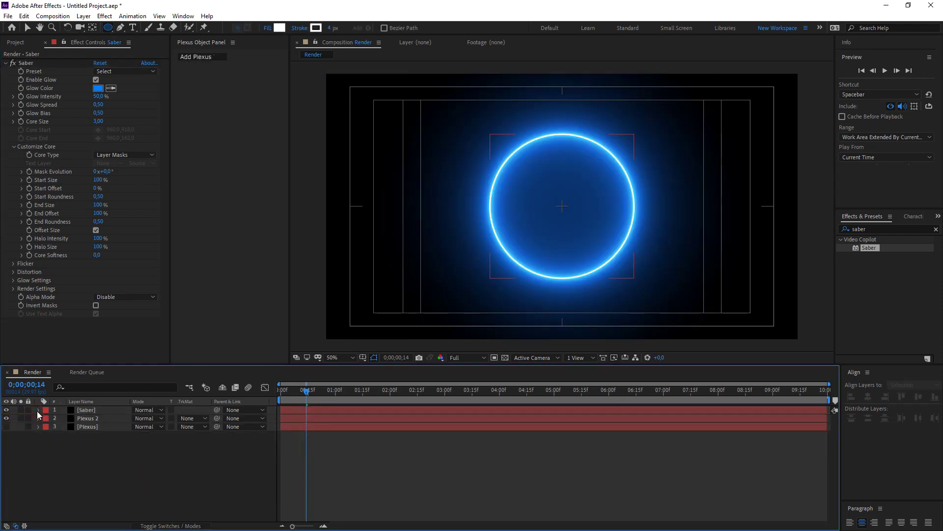
Apply the Fire preset to the Saber effect, and return to the Selection tool with no layer selected.
{"action": "left_click", "coordinate": [122, 71]}
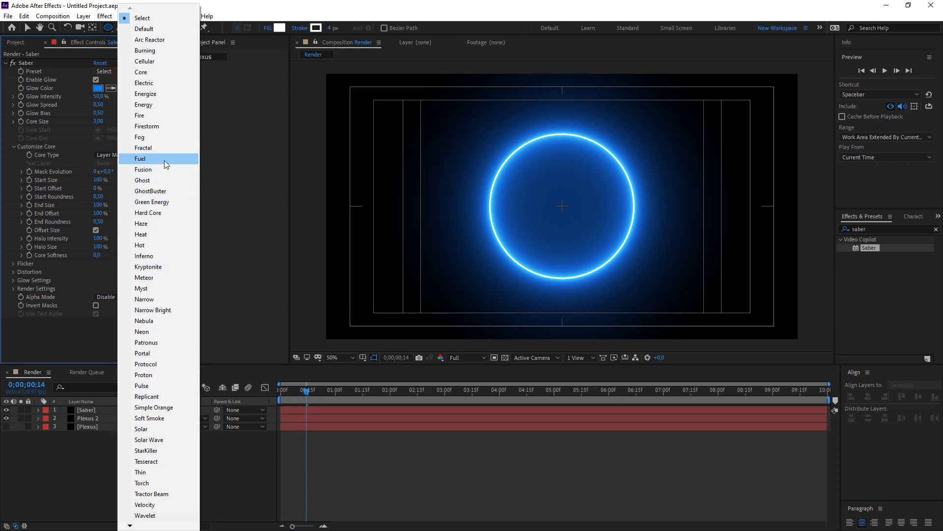
{"action": "left_click", "coordinate": [168, 116]}
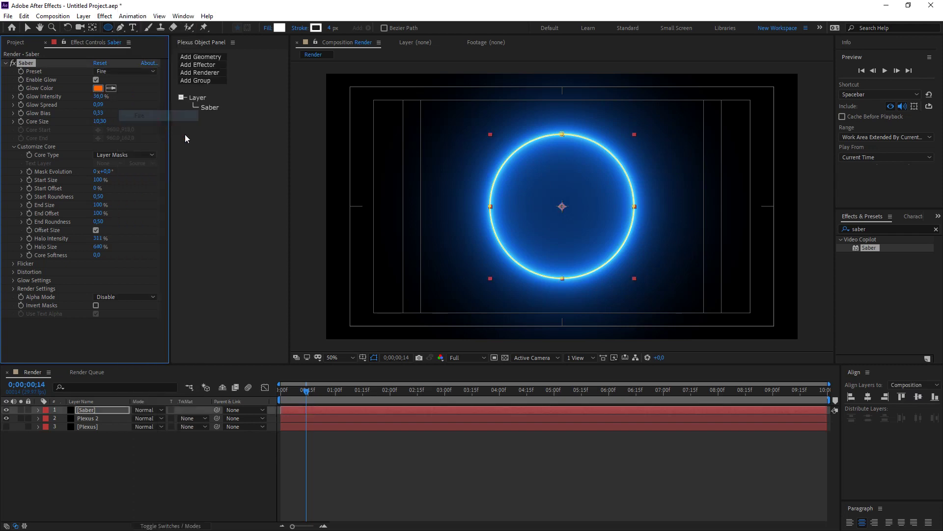
{"action": "left_click", "coordinate": [225, 458]}
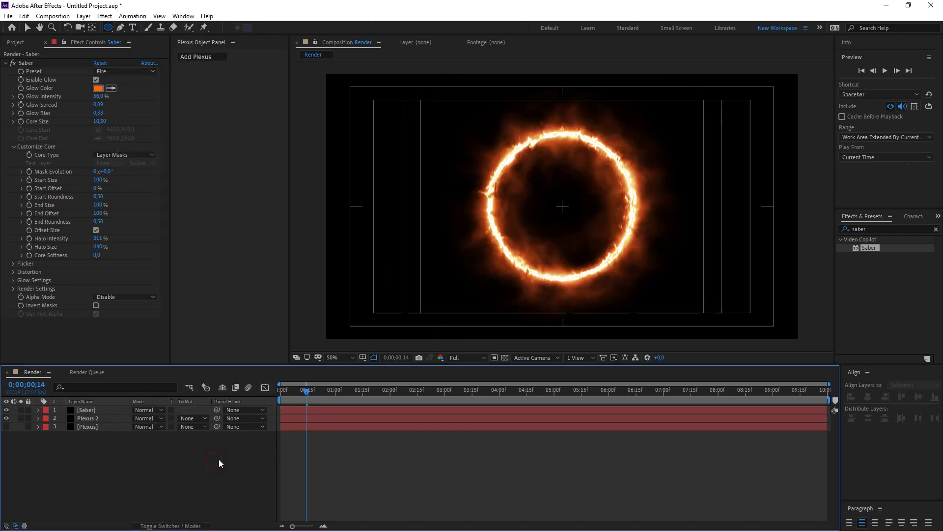
{"action": "key", "text": "v"}
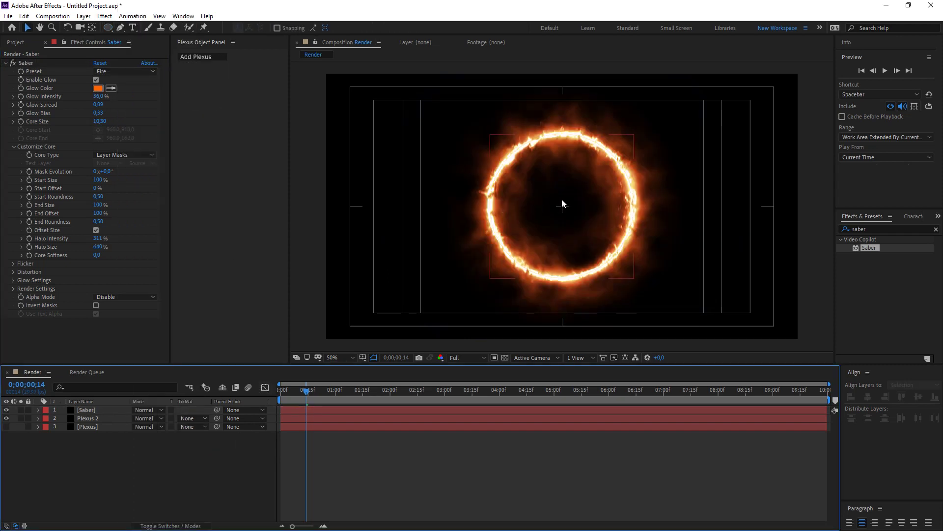
Change the Saber effect's glow colour to the blue 0068C9.
{"action": "left_click", "coordinate": [97, 89]}
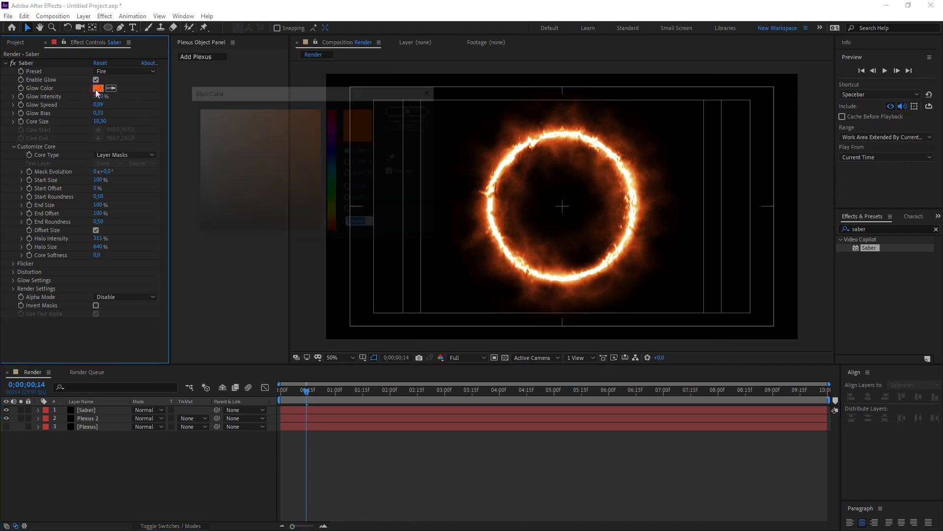
{"action": "left_click", "coordinate": [334, 163]}
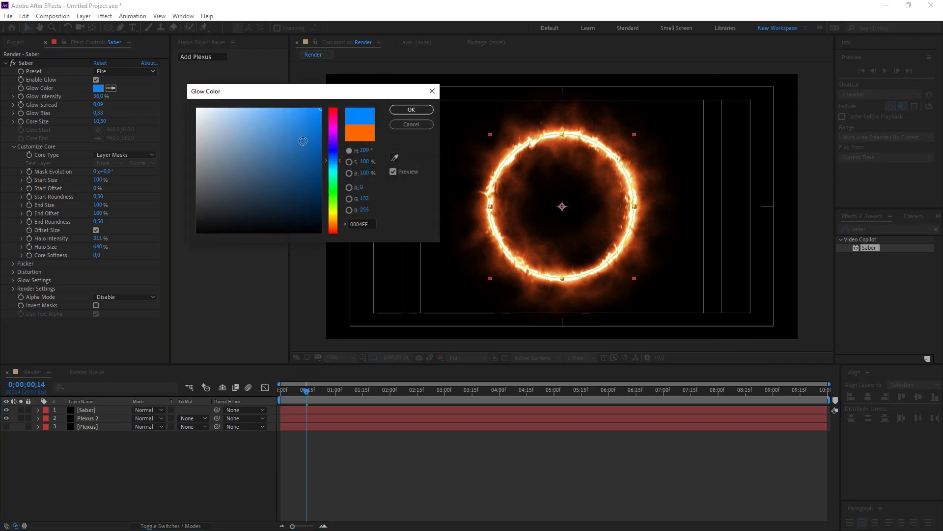
{"action": "left_click_drag", "start_coordinate": [317, 123], "coordinate": [320, 134]}
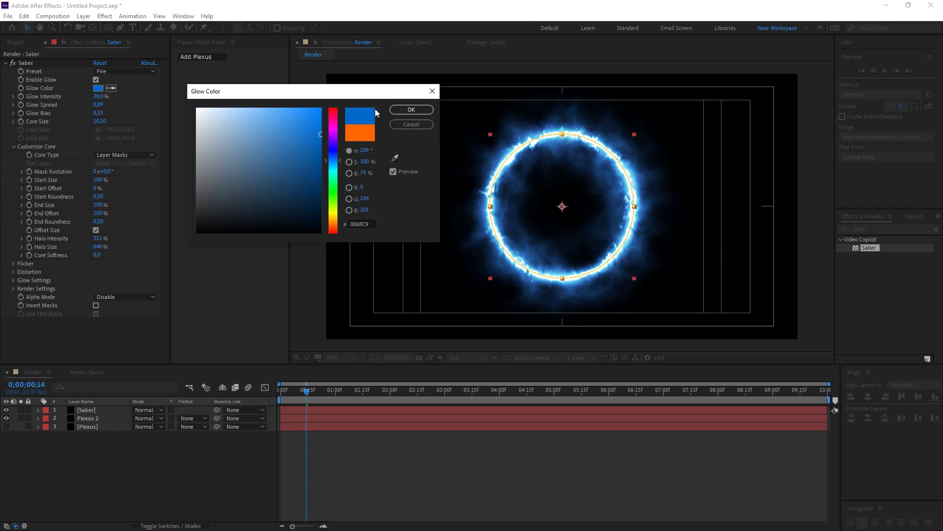
{"action": "left_click", "coordinate": [411, 110]}
{"action": "left_click", "coordinate": [240, 464]}
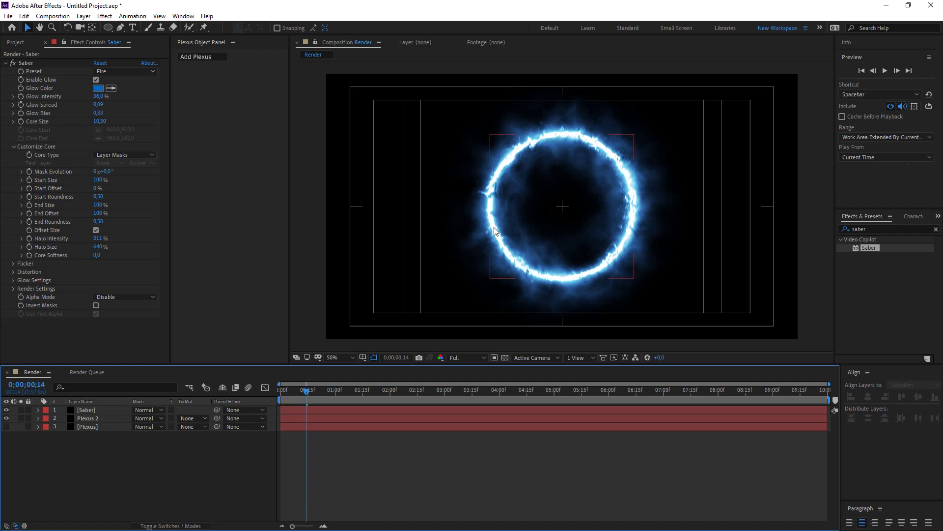
Try the Add blending mode on the Saber layer, and settle on Screen instead.
{"action": "left_click", "coordinate": [148, 409]}
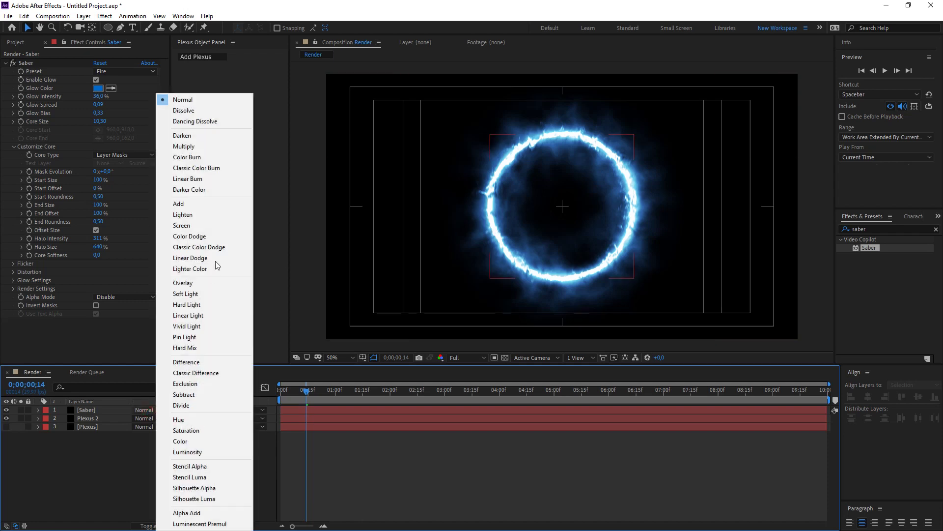
{"action": "left_click", "coordinate": [222, 204]}
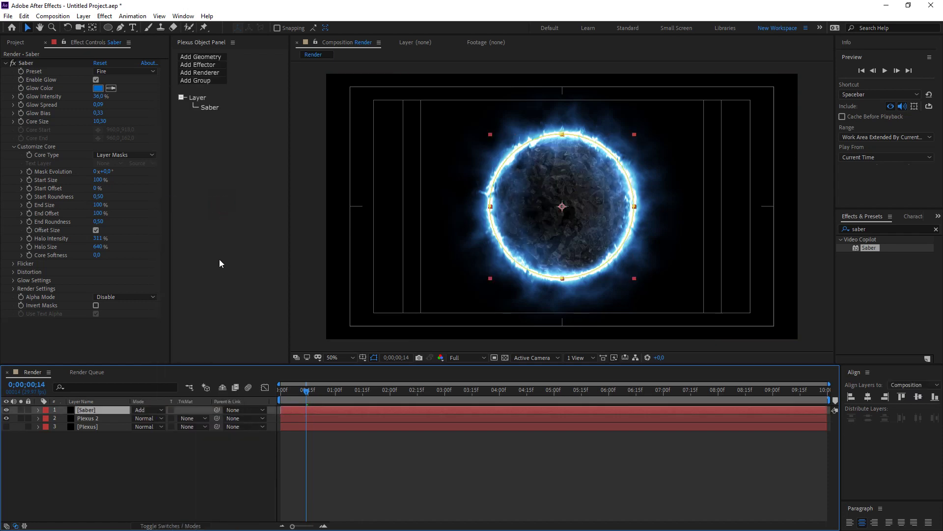
{"action": "left_click", "coordinate": [153, 411]}
{"action": "left_click", "coordinate": [195, 226]}
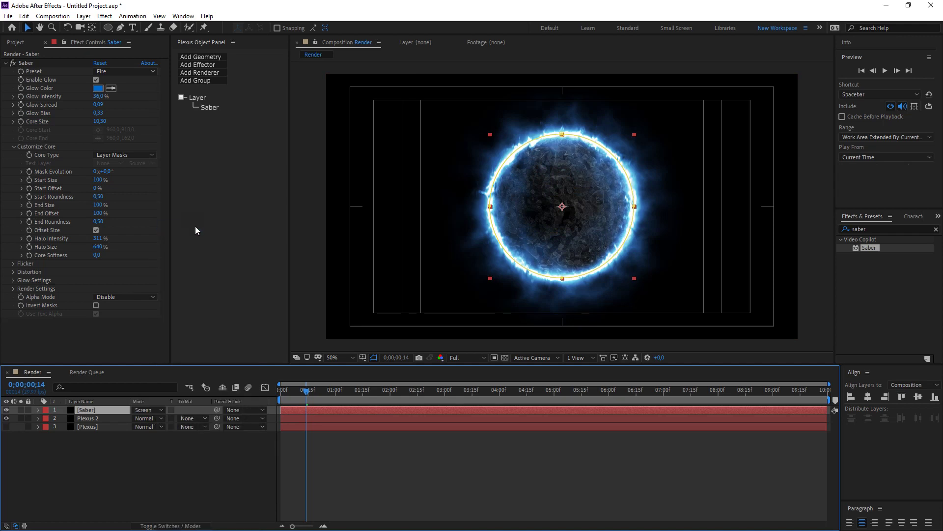
{"action": "left_click", "coordinate": [182, 462]}
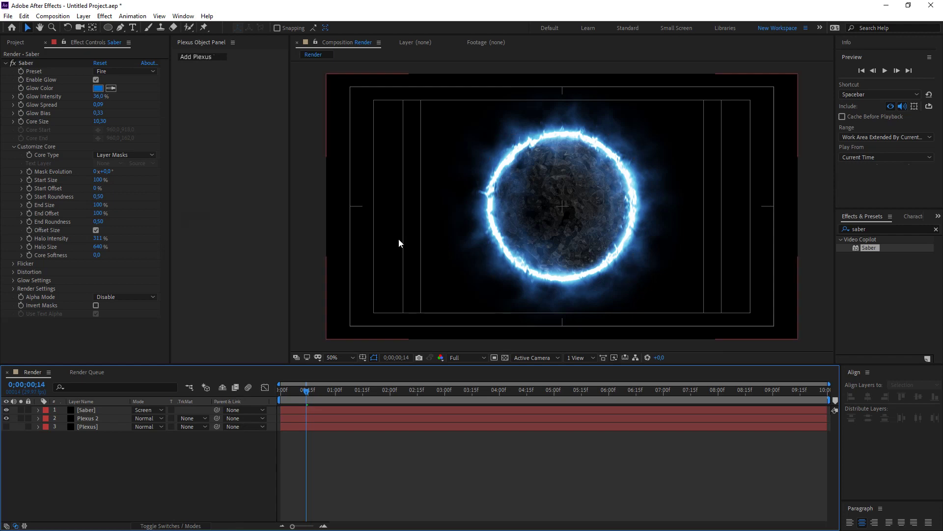
Hide the Saber layer and draw a white ellipse shape about 298 by 246 px from the composition centre on a new shape layer.
{"action": "left_click", "coordinate": [6, 410]}
{"action": "left_click", "coordinate": [74, 445]}
{"action": "right_click", "coordinate": [81, 462]}
{"action": "mouse_move", "coordinate": [163, 354]}
{"action": "left_click", "coordinate": [108, 27]}
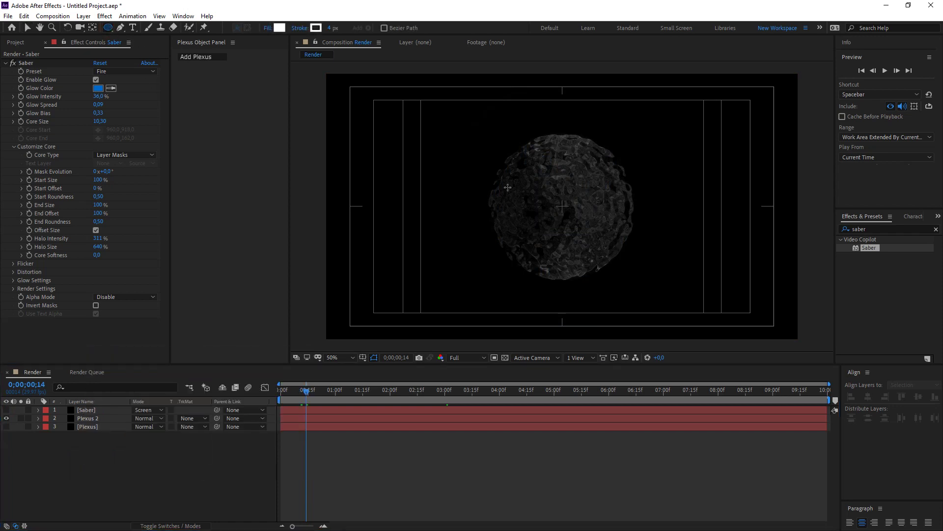
{"action": "scroll", "coordinate": [560, 207], "scroll_direction": "up", "scroll_amount": 2}
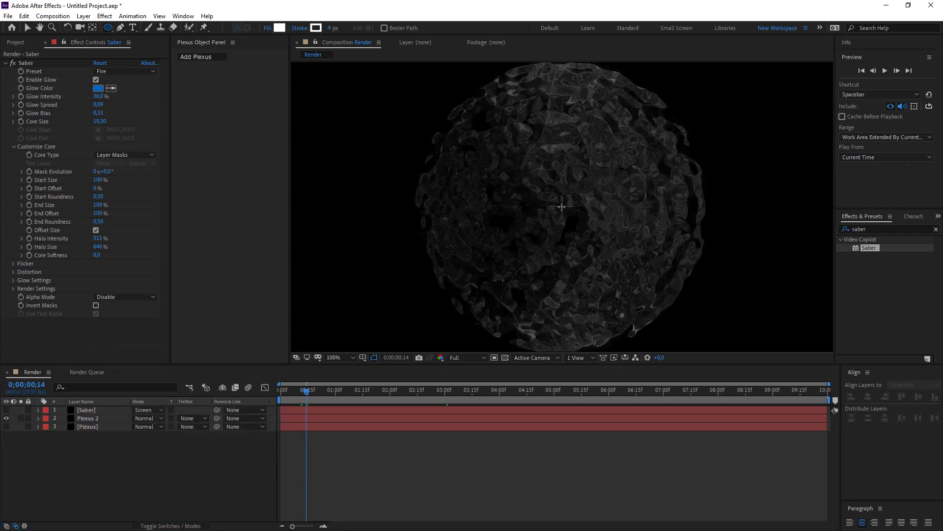
{"action": "left_click_drag", "start_coordinate": [562, 207], "coordinate": [636, 267]}
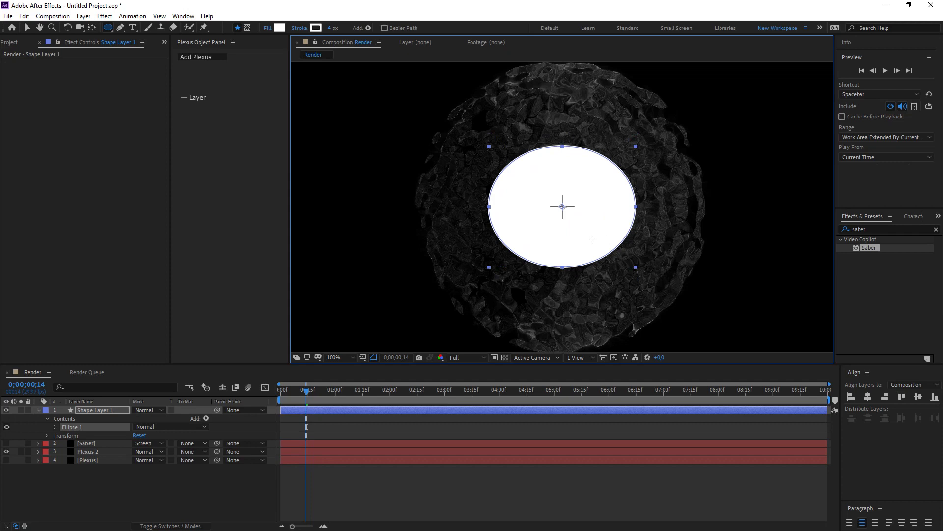
{"action": "left_click", "coordinate": [213, 474]}
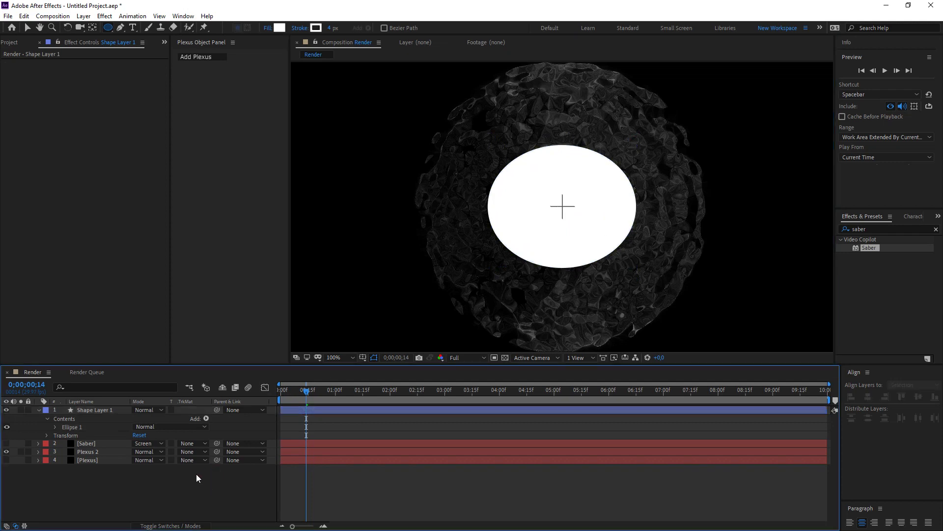
Set the ellipse path's size to 300 by 300 and its stroke width to 0 px.
{"action": "left_click", "coordinate": [56, 427]}
{"action": "left_click", "coordinate": [63, 436]}
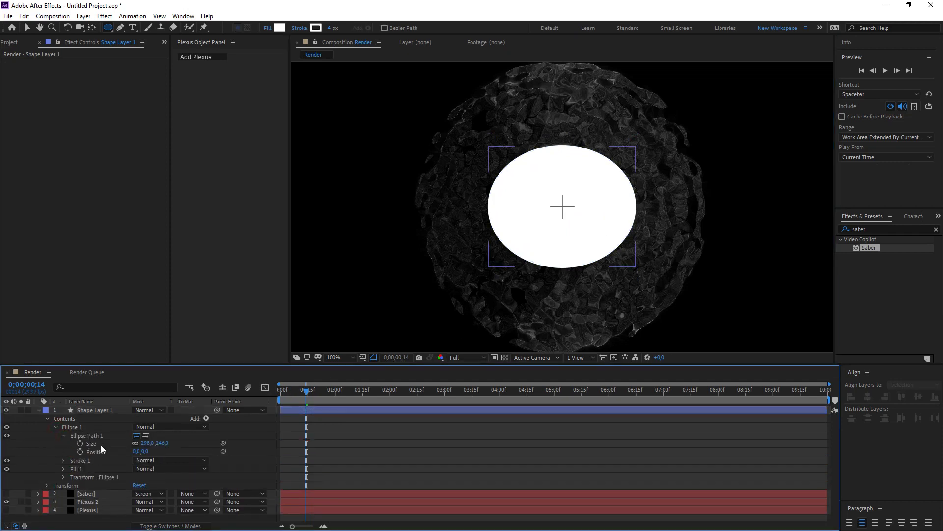
{"action": "left_click", "coordinate": [156, 443]}
{"action": "type", "text": "300"}
{"action": "key", "text": "Return"}
{"action": "left_click", "coordinate": [163, 443]}
{"action": "type", "text": "300"}
{"action": "key", "text": "Return"}
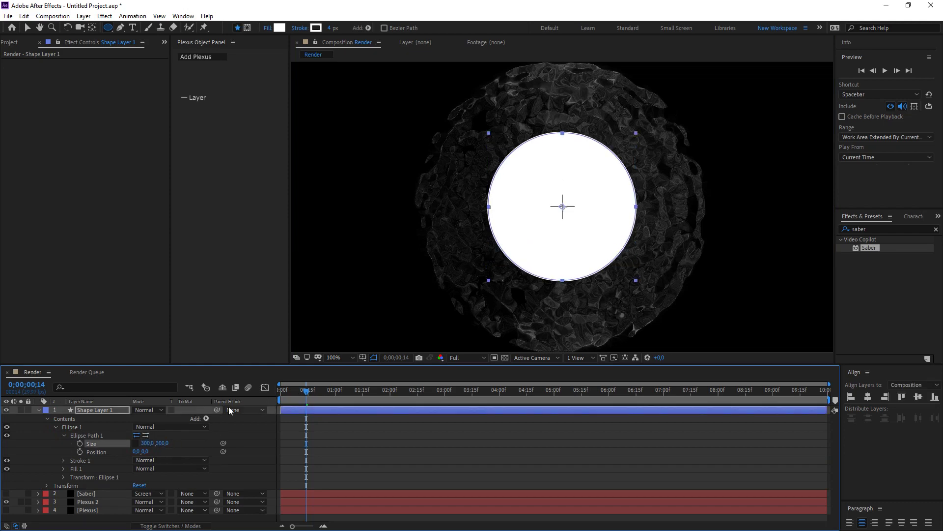
{"action": "left_click_drag", "start_coordinate": [330, 29], "coordinate": [327, 29]}
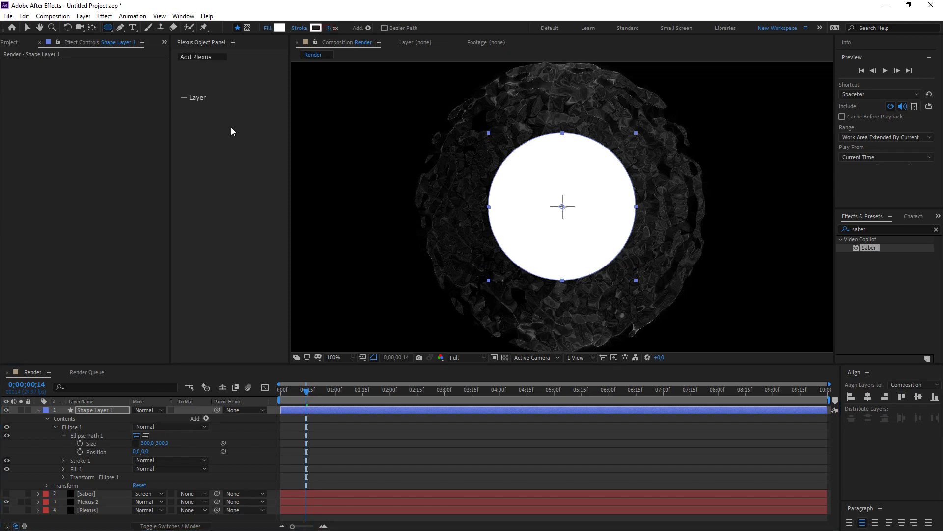
Collapse the circle's shape layer and rename it matte.
{"action": "left_click", "coordinate": [39, 410]}
{"action": "left_click", "coordinate": [66, 462]}
{"action": "left_click", "coordinate": [103, 411]}
{"action": "key", "text": "Return"}
{"action": "type", "text": "matt"}
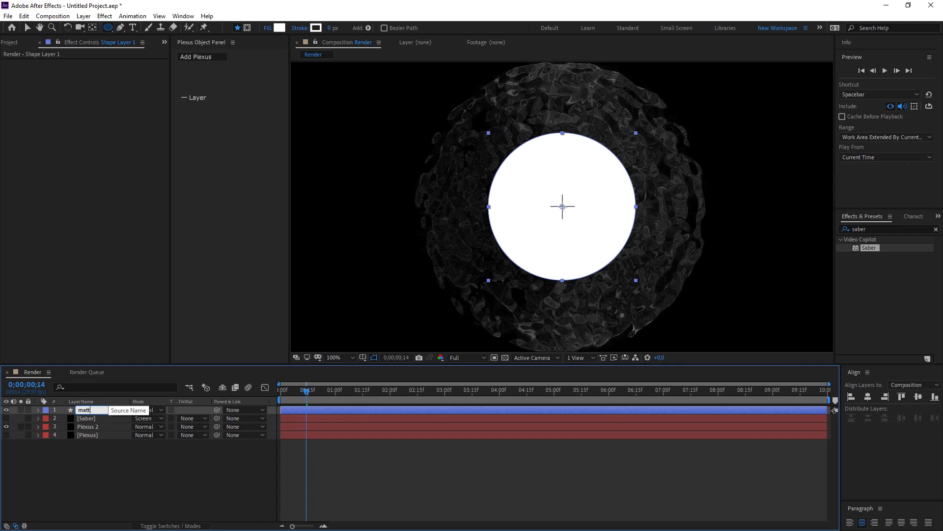
{"action": "type", "text": "e"}
{"action": "key", "text": "Return"}
{"action": "left_click", "coordinate": [114, 463]}
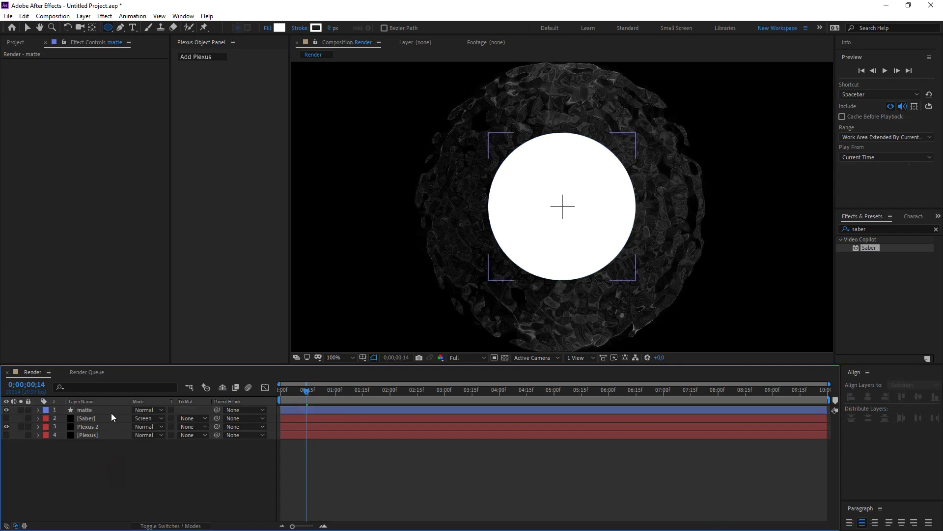
Move the matte layer directly above the Plexus layer, and place a duplicate of it directly above Plexus 2.
{"action": "left_click", "coordinate": [108, 411]}
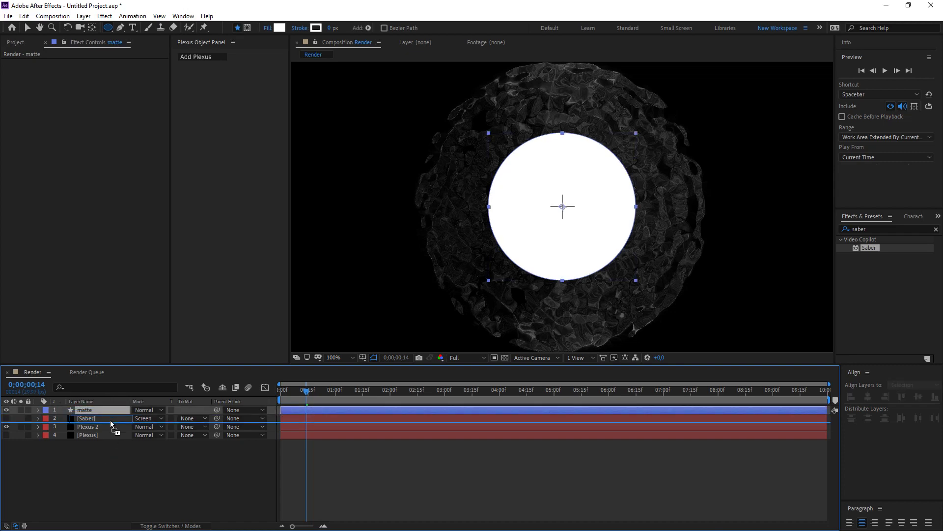
{"action": "key", "text": "ctrl+["}
{"action": "key", "text": "ctrl+["}
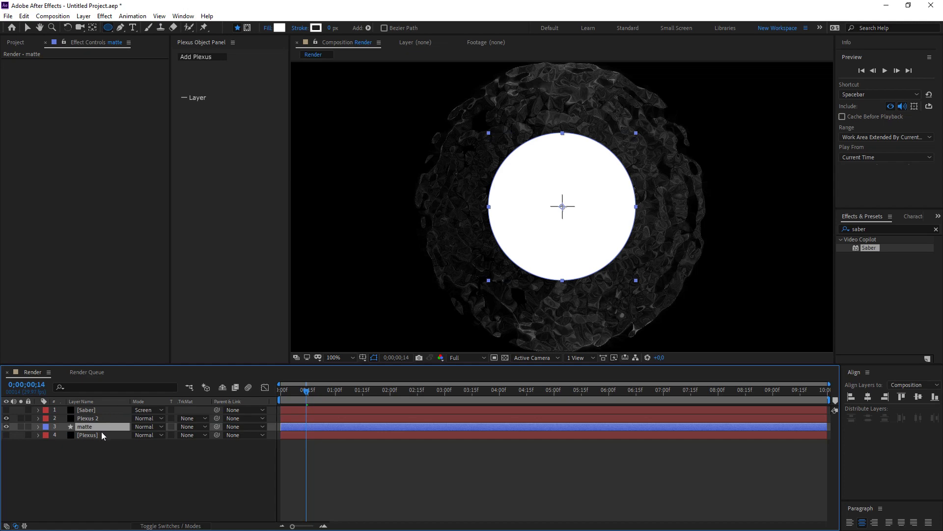
{"action": "key", "text": "ctrl+d"}
{"action": "left_click_drag", "start_coordinate": [104, 430], "coordinate": [109, 416]}
{"action": "left_click", "coordinate": [110, 478]}
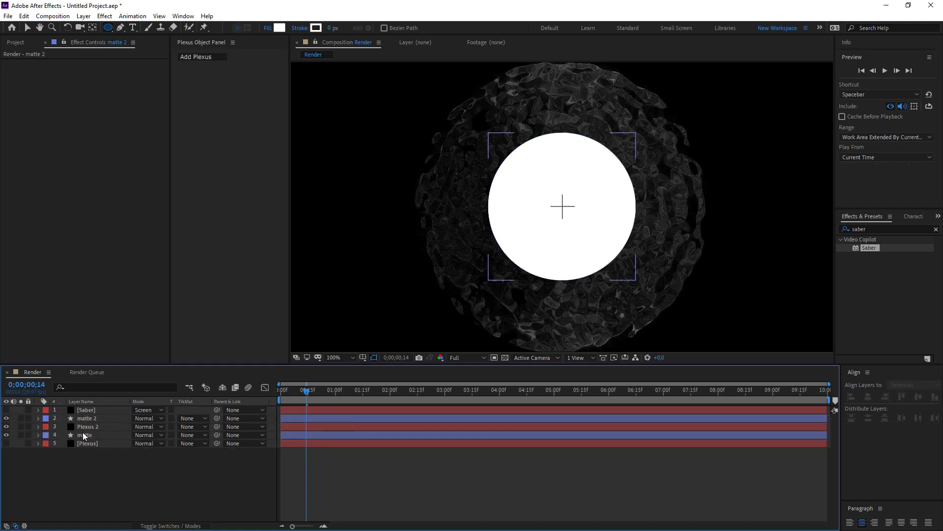
Show the Plexus layer, and try an Alpha Inverted track matte on Plexus and an Alpha track matte on Plexus 2.
{"action": "left_click", "coordinate": [7, 443]}
{"action": "left_click", "coordinate": [194, 444]}
{"action": "left_click", "coordinate": [208, 478]}
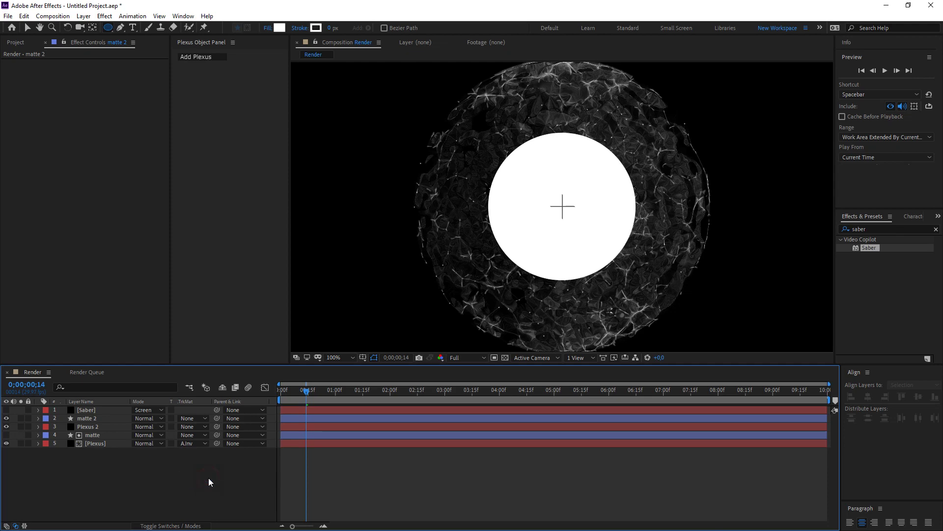
{"action": "left_click", "coordinate": [193, 428]}
{"action": "left_click", "coordinate": [210, 448]}
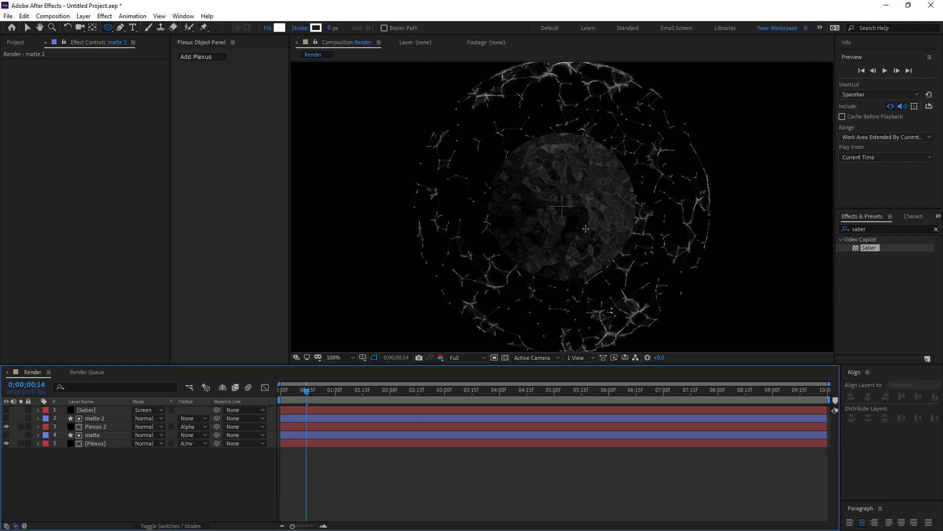
Set the track matte of Plexus 2 to Alpha Inverted Matte "matte 2" and that of Plexus to Alpha Matte "matte".
{"action": "left_click", "coordinate": [187, 427]}
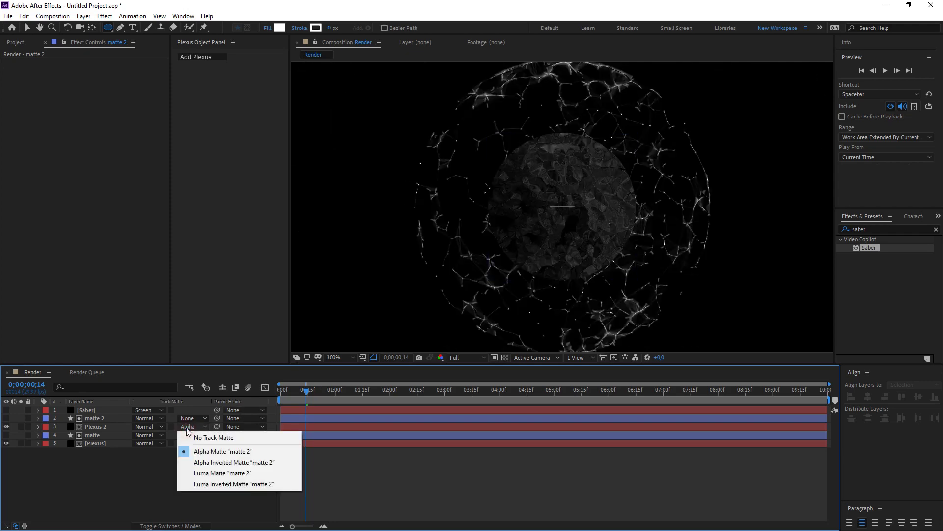
{"action": "left_click", "coordinate": [203, 461]}
{"action": "left_click", "coordinate": [190, 443]}
{"action": "left_click", "coordinate": [206, 468]}
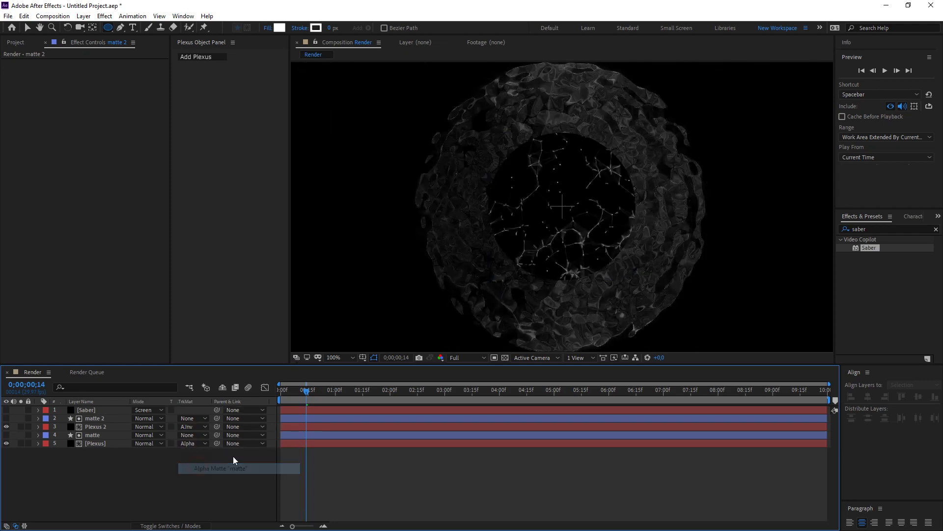
Inspect the matted Plexus layers at 0;00;02;06, with the Saber layer temporarily shown and hidden again.
{"action": "left_click_drag", "start_coordinate": [305, 390], "coordinate": [401, 388]}
{"action": "scroll", "coordinate": [503, 284], "scroll_direction": "down", "scroll_amount": 1}
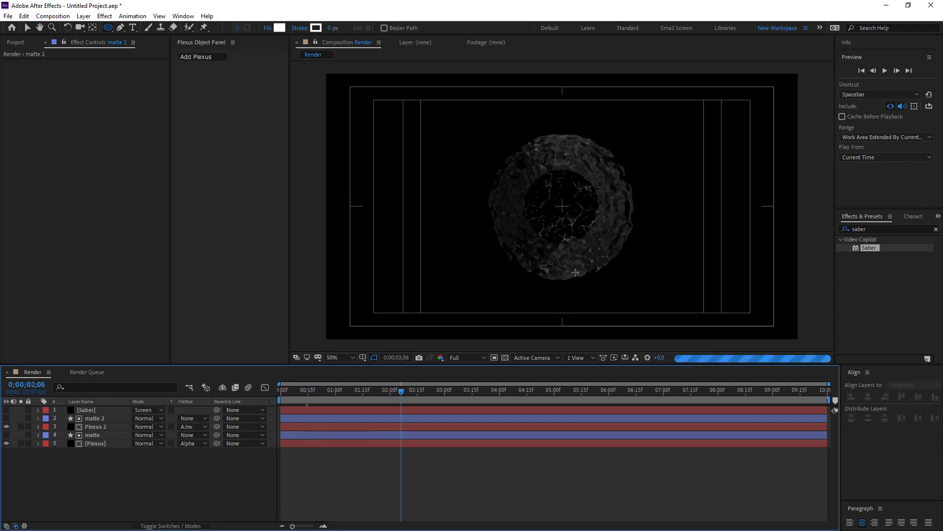
{"action": "scroll", "coordinate": [575, 273], "scroll_direction": "up", "scroll_amount": 1}
{"action": "left_click", "coordinate": [6, 410]}
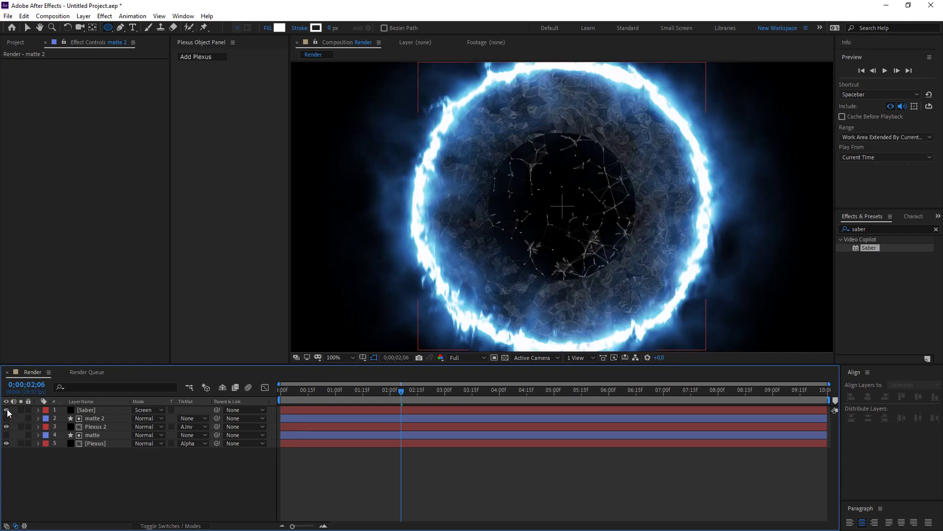
{"action": "left_click", "coordinate": [7, 410]}
{"action": "scroll", "coordinate": [524, 262], "scroll_direction": "down", "scroll_amount": 1}
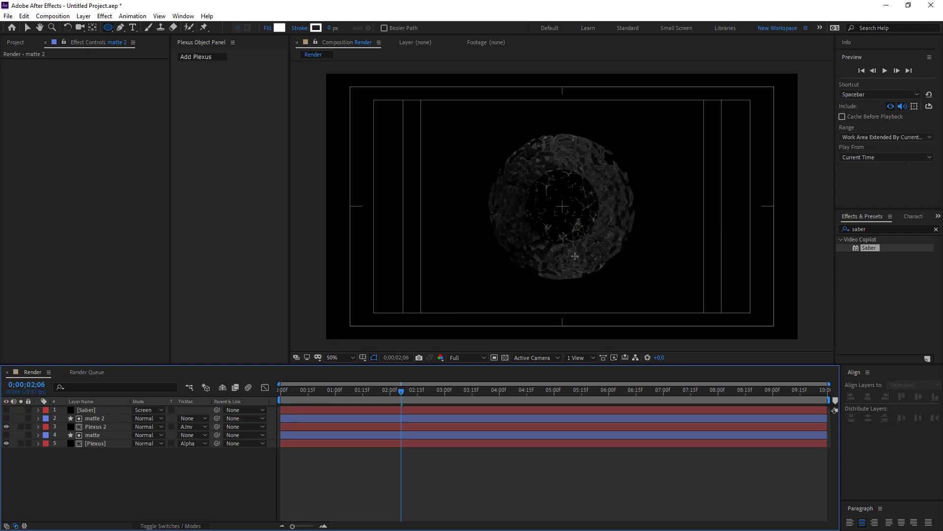
Apply the CC Radial Fast Blur effect to both the matte 2 and matte layers.
{"action": "scroll", "coordinate": [575, 256], "scroll_direction": "up", "scroll_amount": 1}
{"action": "left_click", "coordinate": [103, 418]}
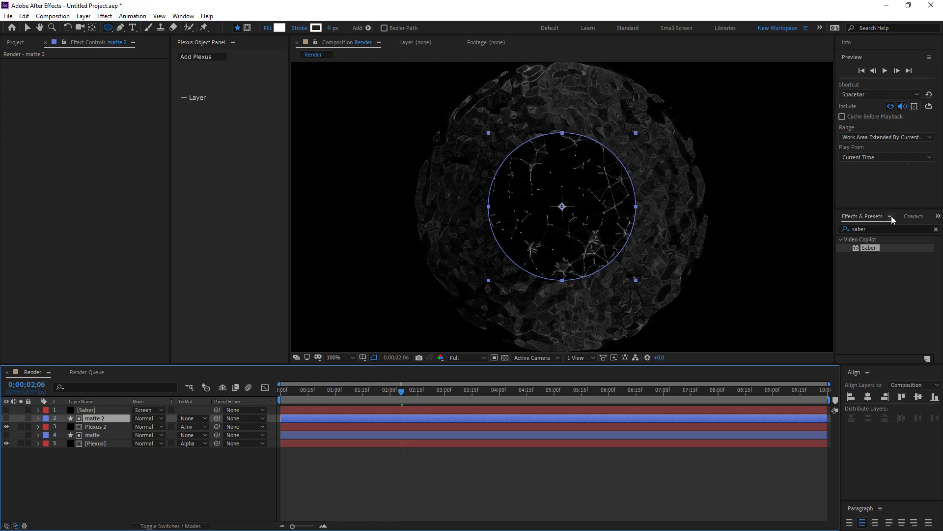
{"action": "left_click", "coordinate": [878, 228]}
{"action": "double_click", "coordinate": [877, 228]}
{"action": "type", "text": "fast b"}
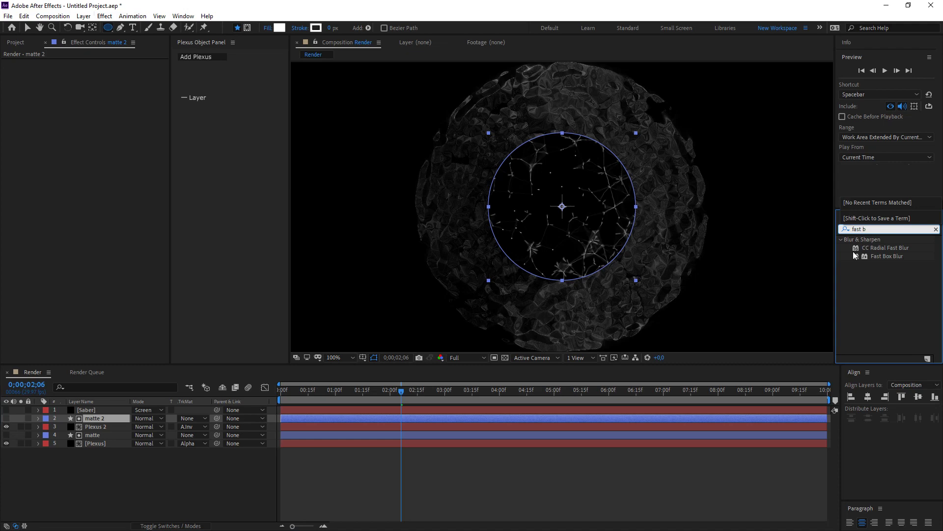
{"action": "left_click_drag", "start_coordinate": [883, 247], "coordinate": [105, 420]}
{"action": "key", "text": "v"}
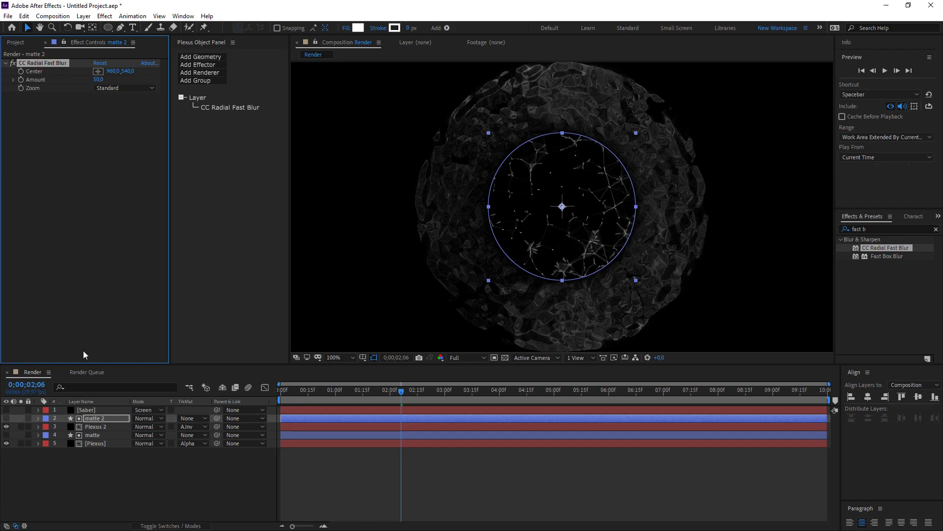
{"action": "left_click", "coordinate": [99, 436]}
{"action": "left_click", "coordinate": [130, 472]}
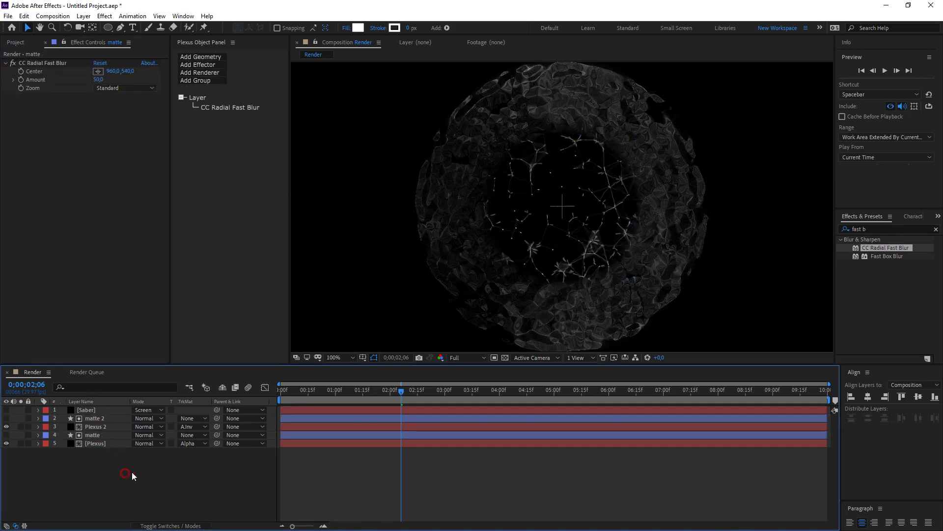
Increase the CC Radial Fast Blur amount on matte 2, and set it to 76 on the matte layer.
{"action": "left_click", "coordinate": [94, 418]}
{"action": "left_click_drag", "start_coordinate": [100, 83], "coordinate": [121, 81]}
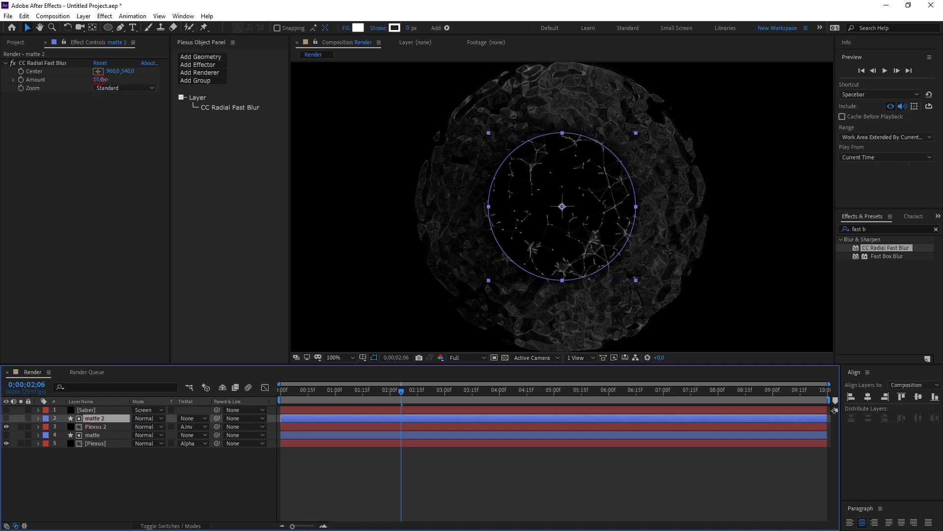
{"action": "left_click", "coordinate": [94, 435]}
{"action": "left_click_drag", "start_coordinate": [101, 80], "coordinate": [112, 79]}
{"action": "left_click", "coordinate": [142, 486]}
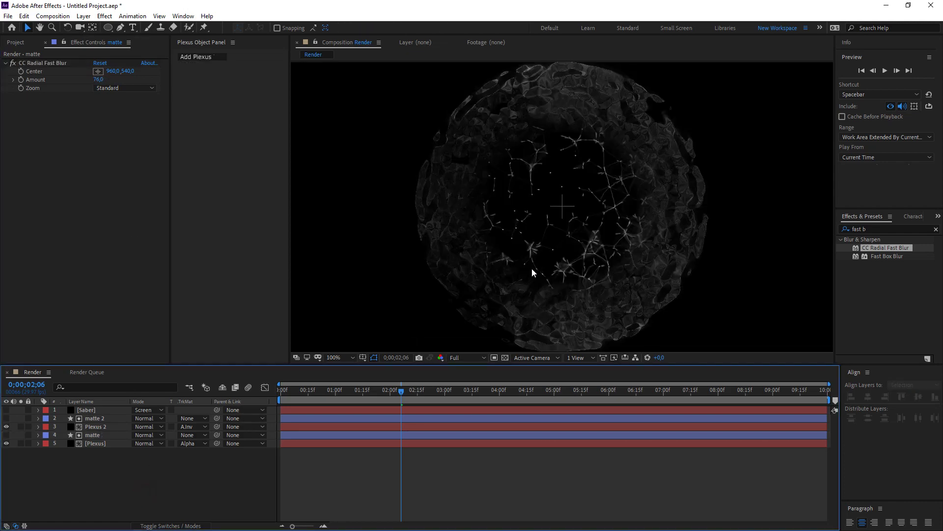
Create a new 1920 x 1080 black solid named "Center OF".
{"action": "right_click", "coordinate": [75, 476]}
{"action": "mouse_move", "coordinate": [161, 369]}
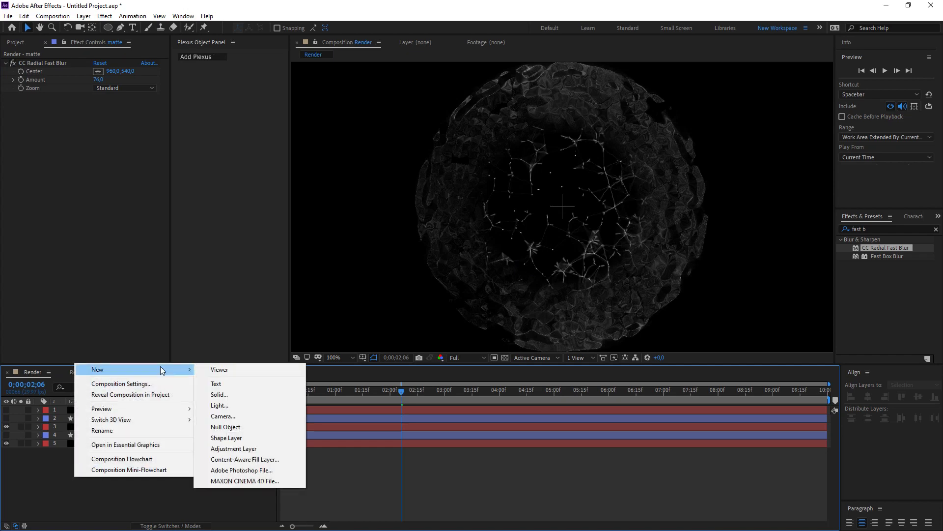
{"action": "left_click", "coordinate": [228, 394]}
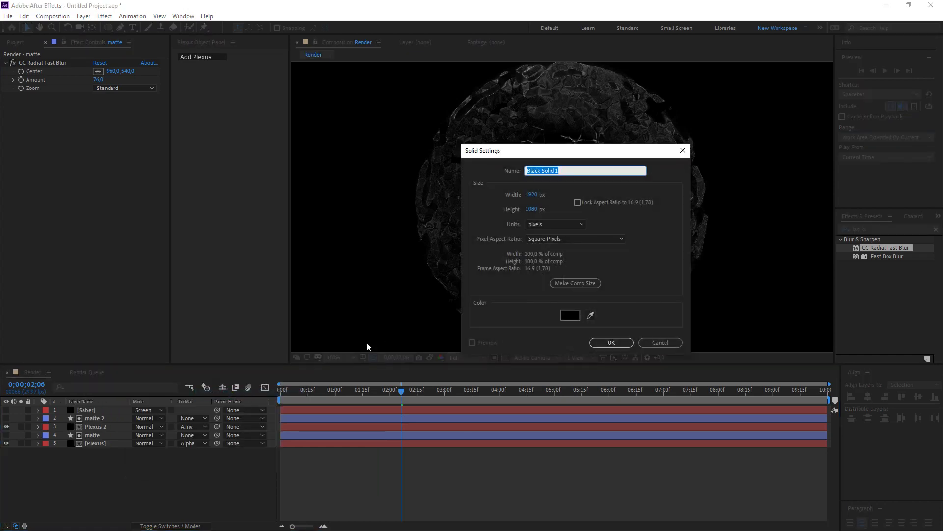
{"action": "type", "text": "Center OF"}
{"action": "left_click", "coordinate": [612, 341]}
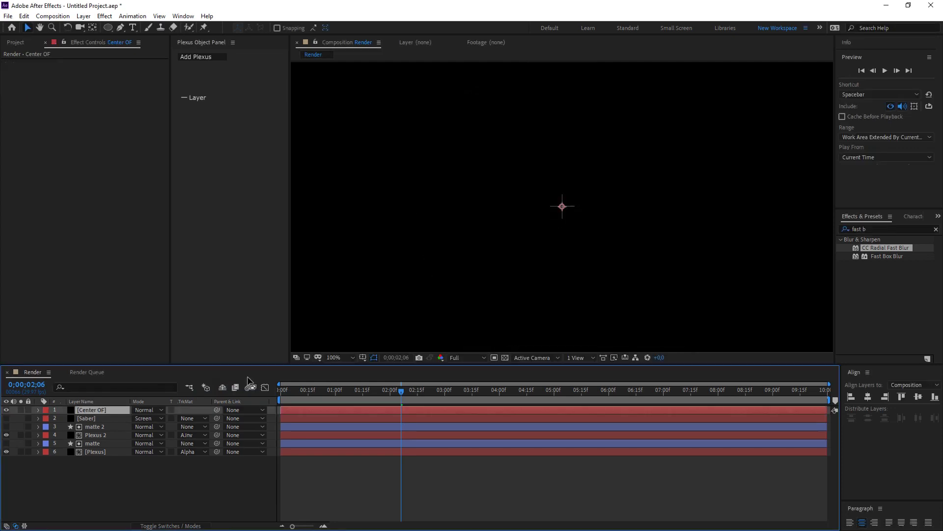
Apply the Optical Flares effect to the Center OF layer and move the flare to about 906, 405.
{"action": "left_click", "coordinate": [105, 17]}
{"action": "mouse_move", "coordinate": [165, 344]}
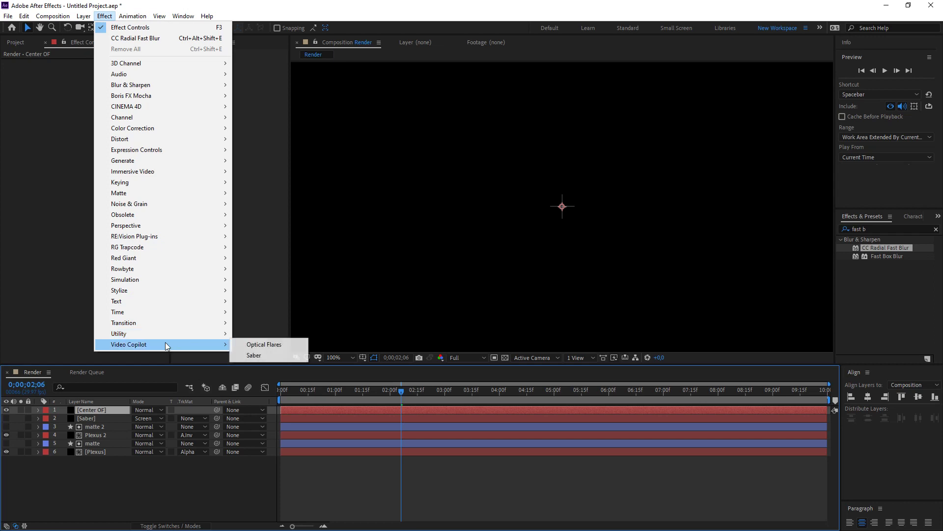
{"action": "left_click", "coordinate": [258, 344]}
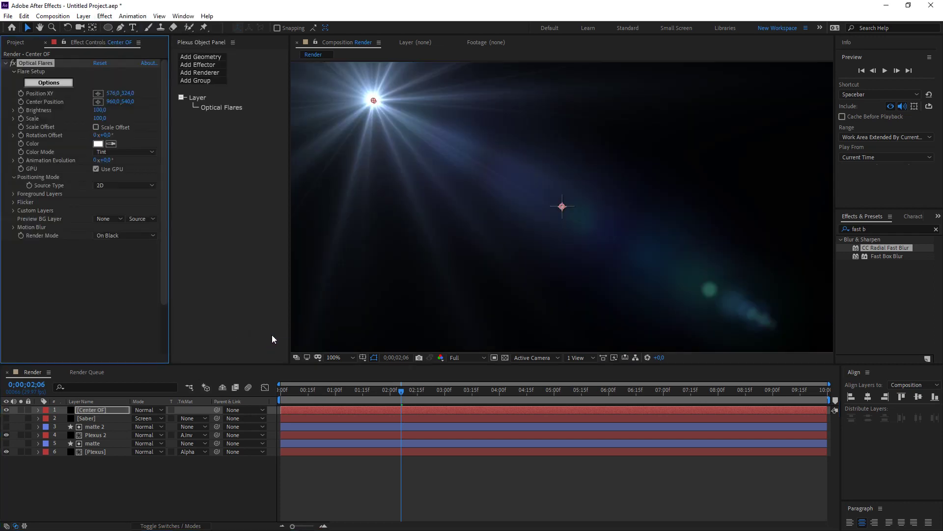
{"action": "left_click_drag", "start_coordinate": [372, 103], "coordinate": [534, 141]}
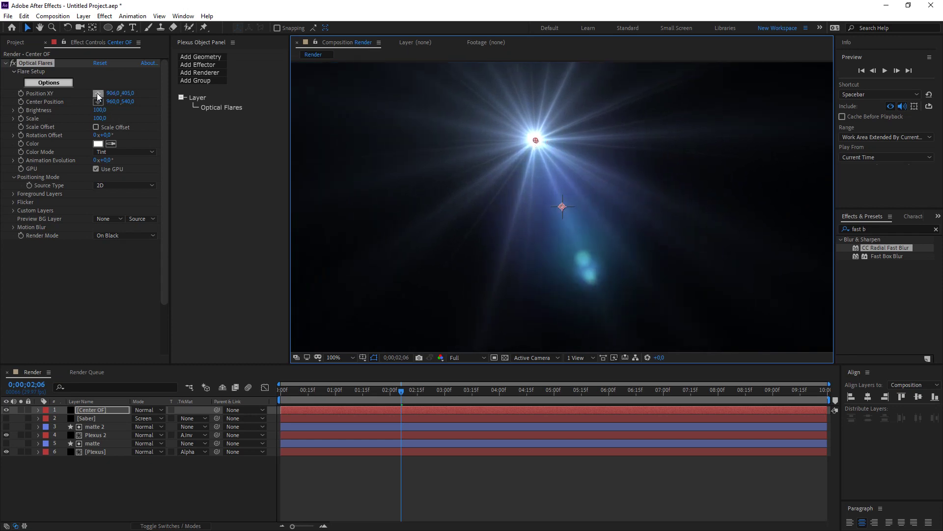
Load the Beached preset from the Light lens flares and solo its Glow element with brightness 136.5 and scale 30.
{"action": "left_click", "coordinate": [52, 83]}
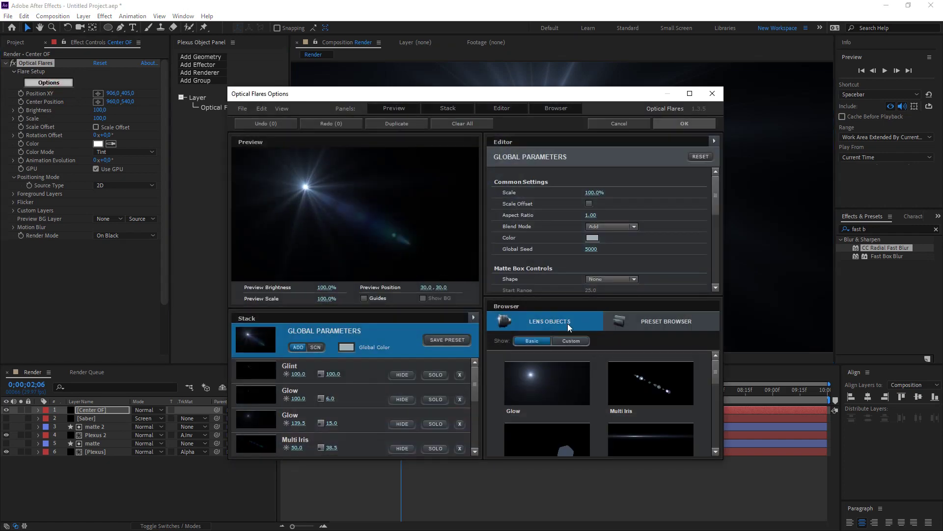
{"action": "left_click", "coordinate": [668, 325]}
{"action": "left_click", "coordinate": [651, 387]}
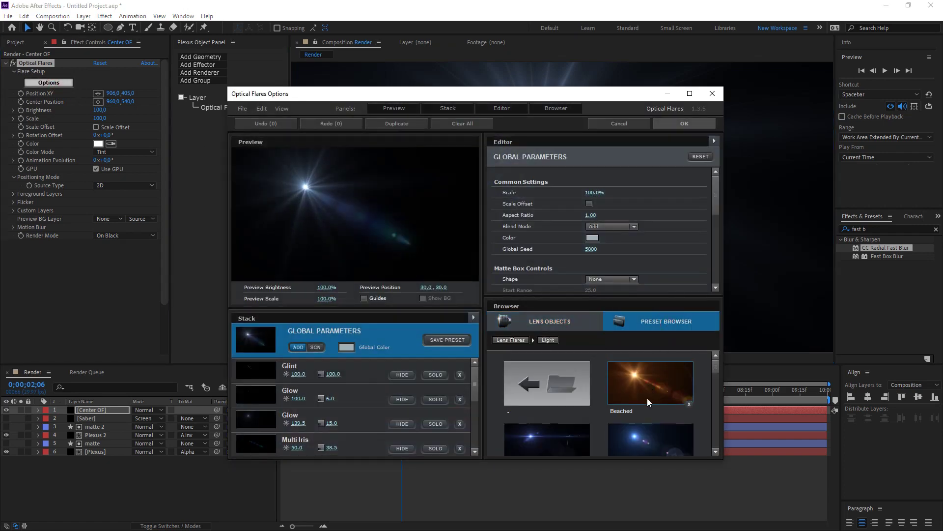
{"action": "left_click", "coordinate": [649, 385]}
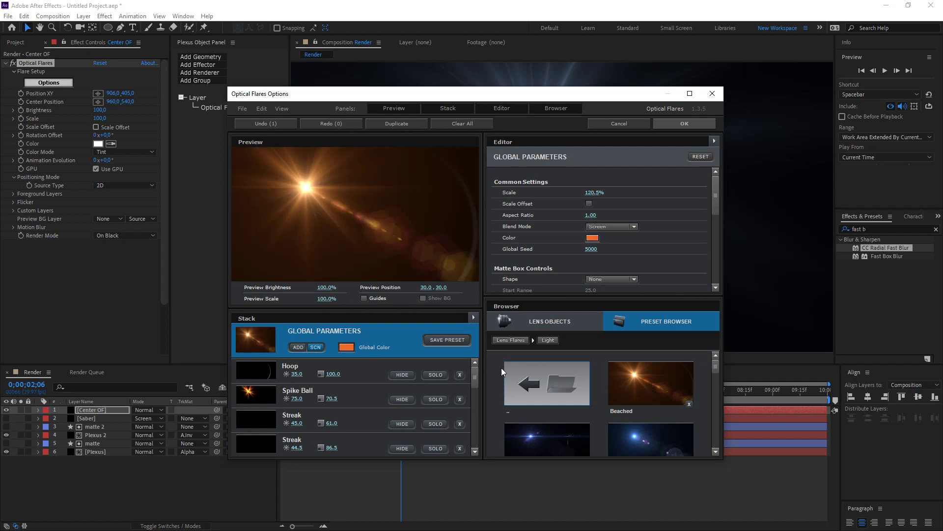
{"action": "left_click_drag", "start_coordinate": [475, 376], "coordinate": [474, 395]}
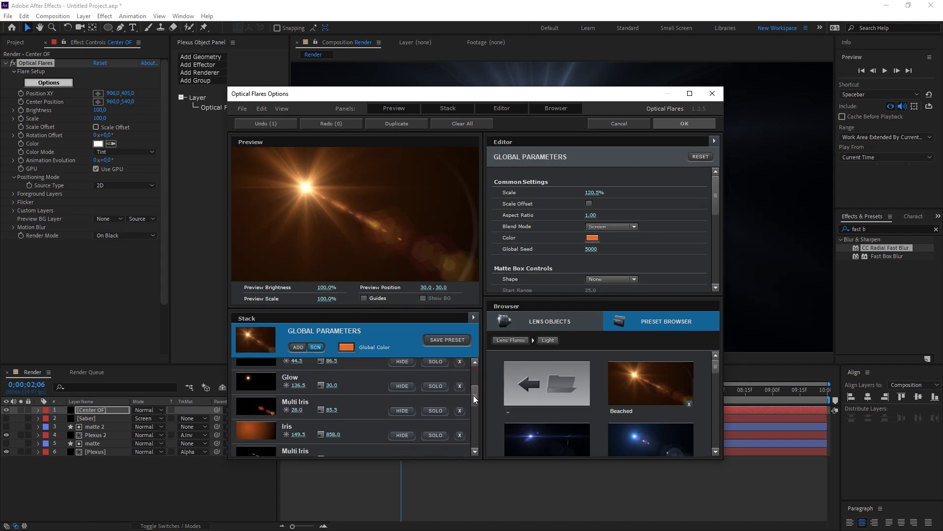
{"action": "left_click", "coordinate": [432, 388]}
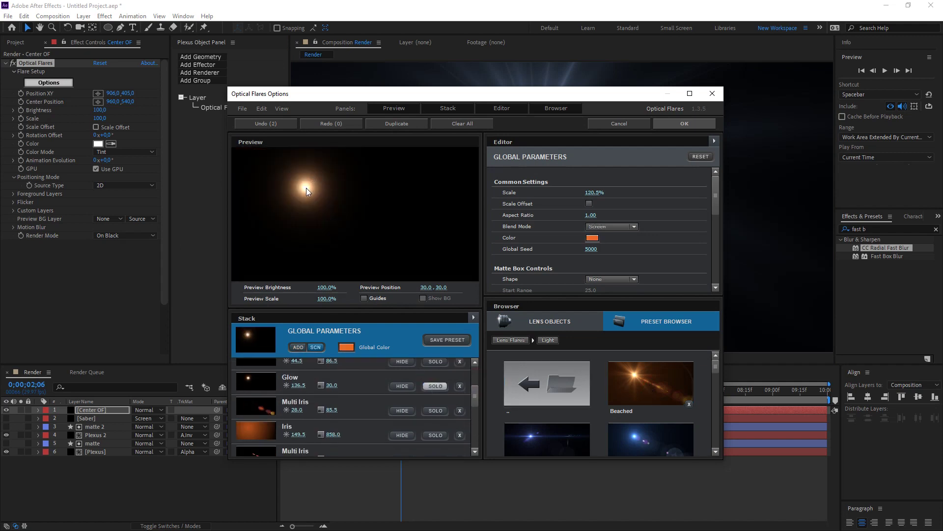
{"action": "left_click", "coordinate": [680, 123]}
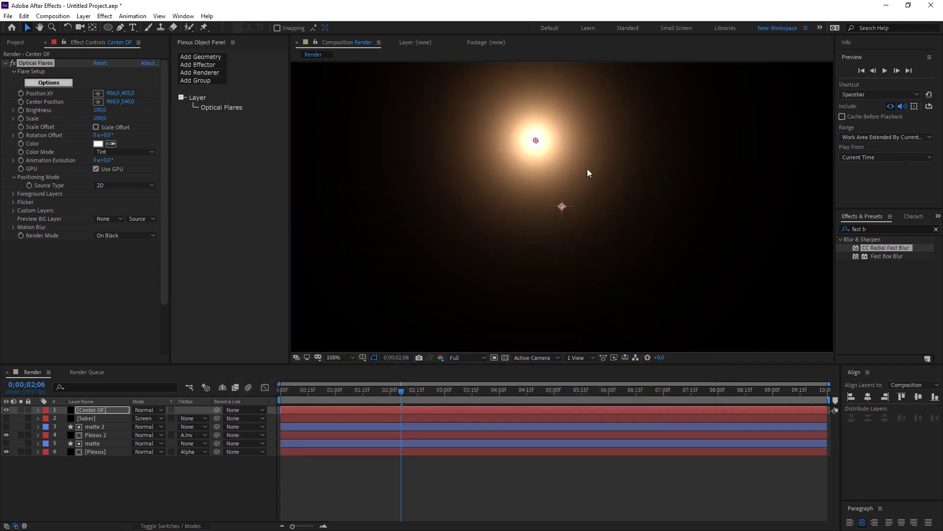
Set the Optical Flares render mode to On Transparent and place the flare in the sphere's centre at about 959, 540.
{"action": "left_click", "coordinate": [115, 236]}
{"action": "left_click", "coordinate": [130, 257]}
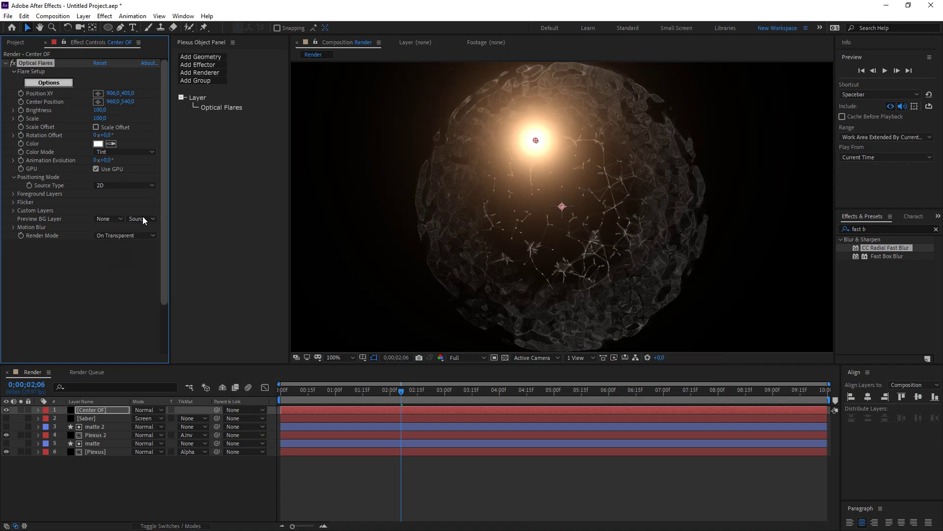
{"action": "left_click_drag", "start_coordinate": [536, 140], "coordinate": [563, 206]}
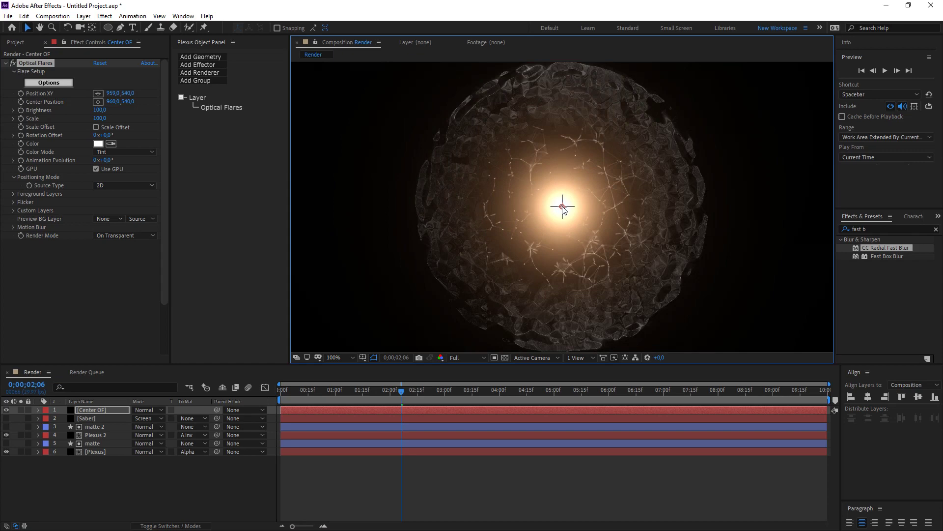
Set the Optical Flares brightness to 140 and deselect the Center OF layer.
{"action": "left_click", "coordinate": [100, 110]}
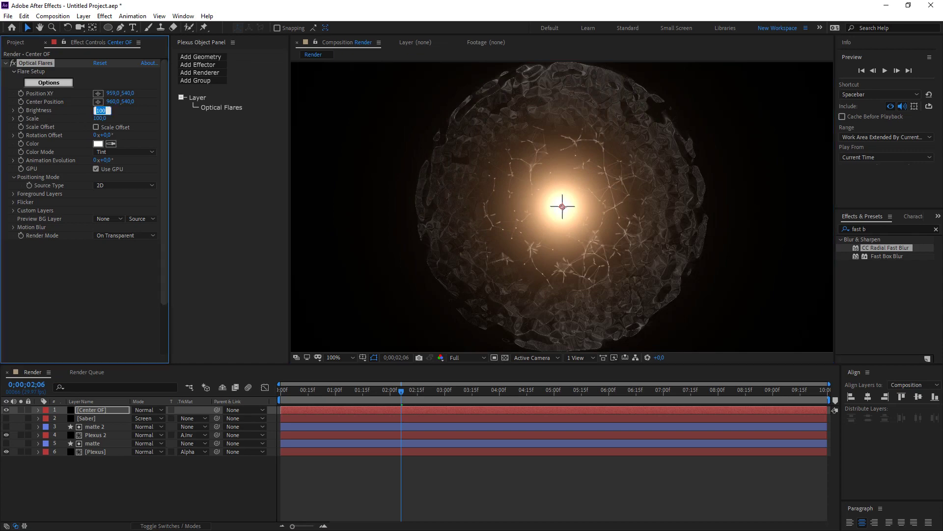
{"action": "type", "text": "140"}
{"action": "key", "text": "Return"}
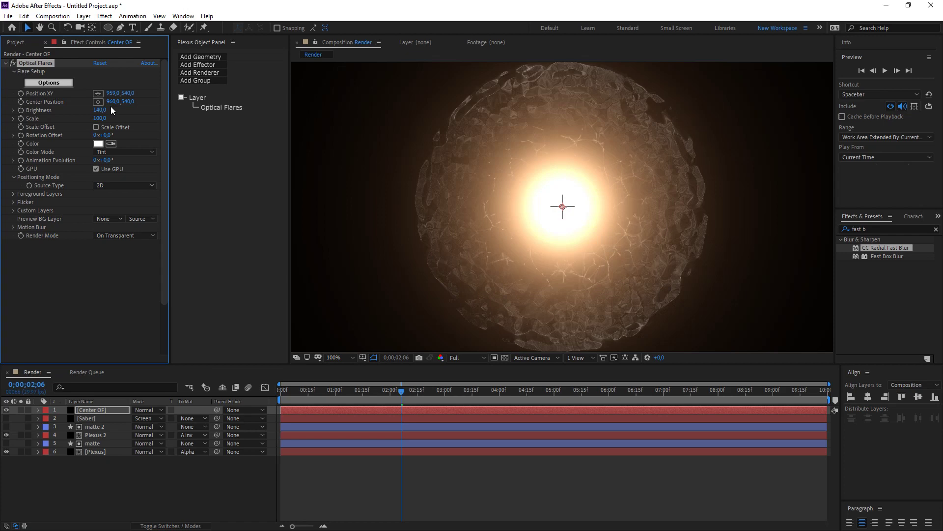
{"action": "left_click", "coordinate": [93, 489]}
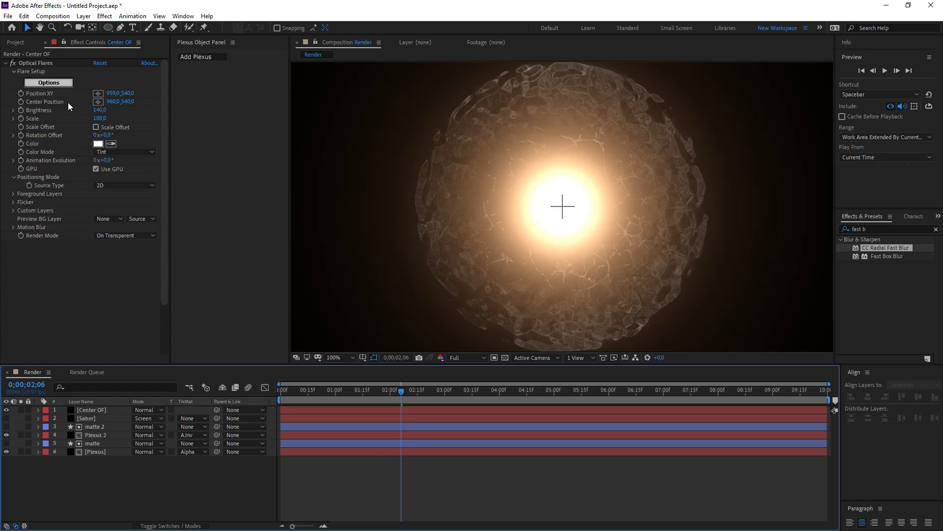
Find the Turbulent Displace effect and apply it to the Center OF layer.
{"action": "left_click", "coordinate": [875, 228]}
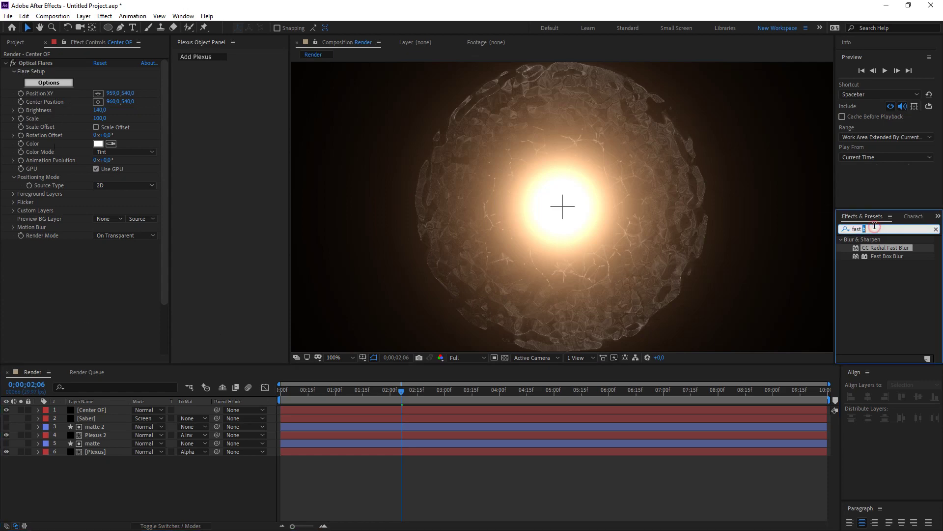
{"action": "type", "text": "turb"}
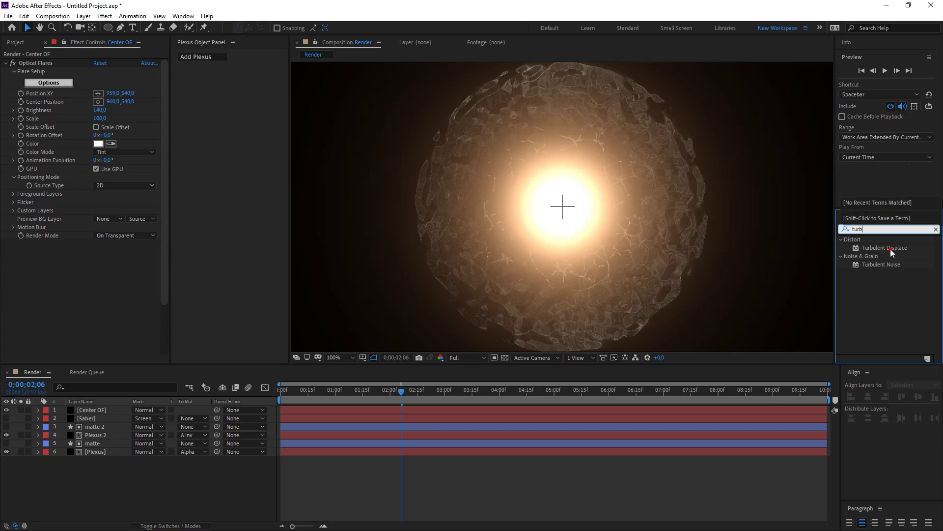
{"action": "left_click_drag", "start_coordinate": [889, 249], "coordinate": [92, 290]}
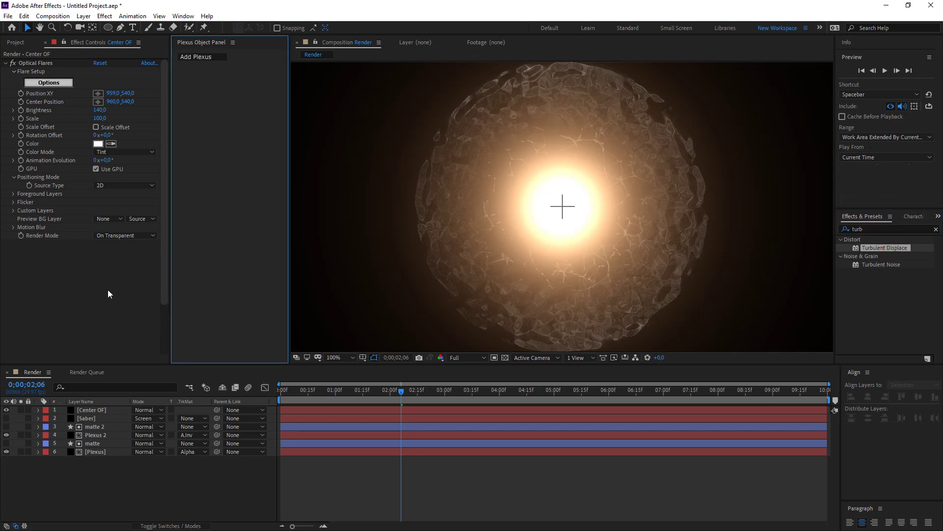
{"action": "left_click_drag", "start_coordinate": [873, 248], "coordinate": [105, 274]}
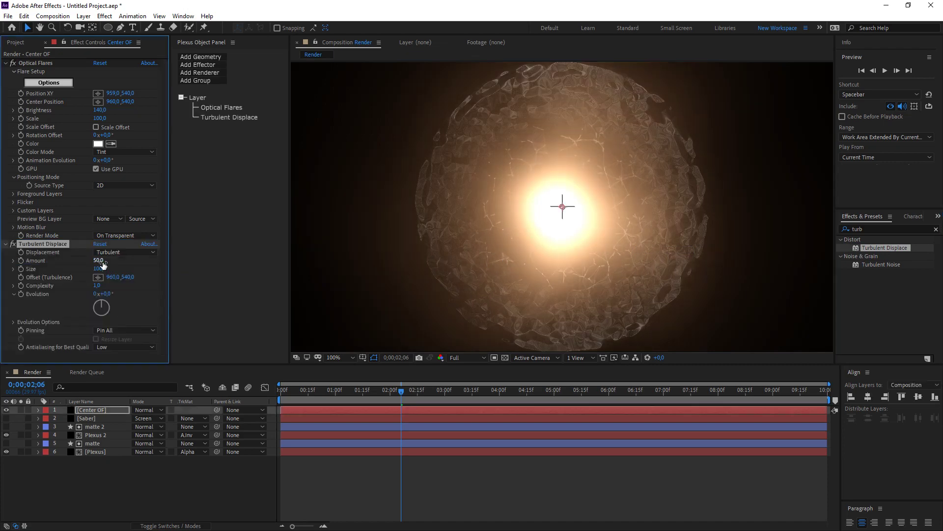
Set the Turbulent Displace amount to 20 and its complexity to 5.
{"action": "left_click", "coordinate": [98, 260]}
{"action": "type", "text": "20"}
{"action": "key", "text": "Return"}
{"action": "mouse_move", "coordinate": [366, 392]}
{"action": "left_mouse_down"}
{"action": "mouse_move", "coordinate": [352, 396]}
{"action": "mouse_move", "coordinate": [383, 393]}
{"action": "left_mouse_up"}
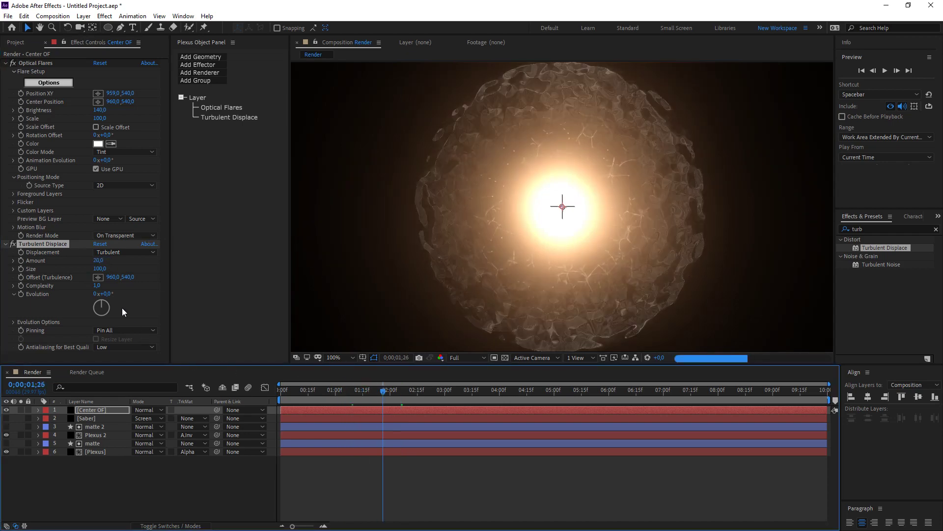
{"action": "left_click", "coordinate": [97, 285]}
{"action": "type", "text": "5"}
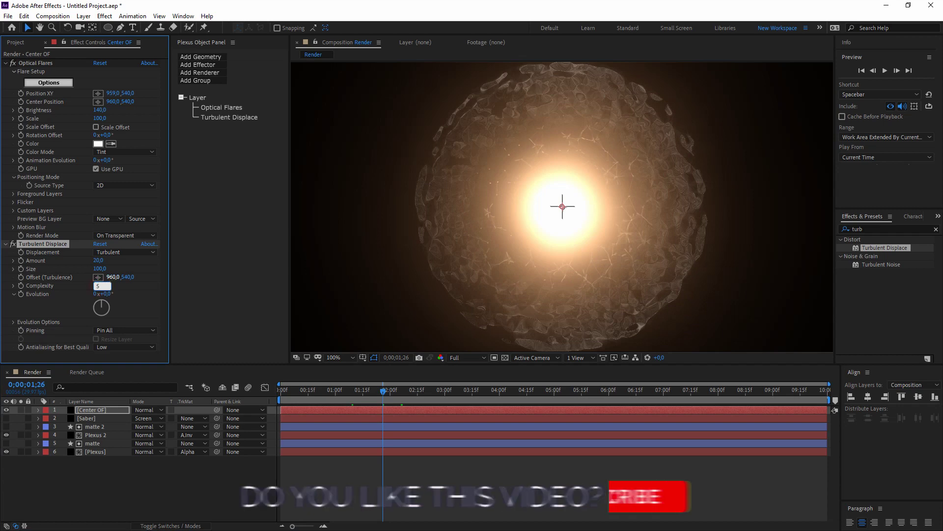
{"action": "key", "text": "Return"}
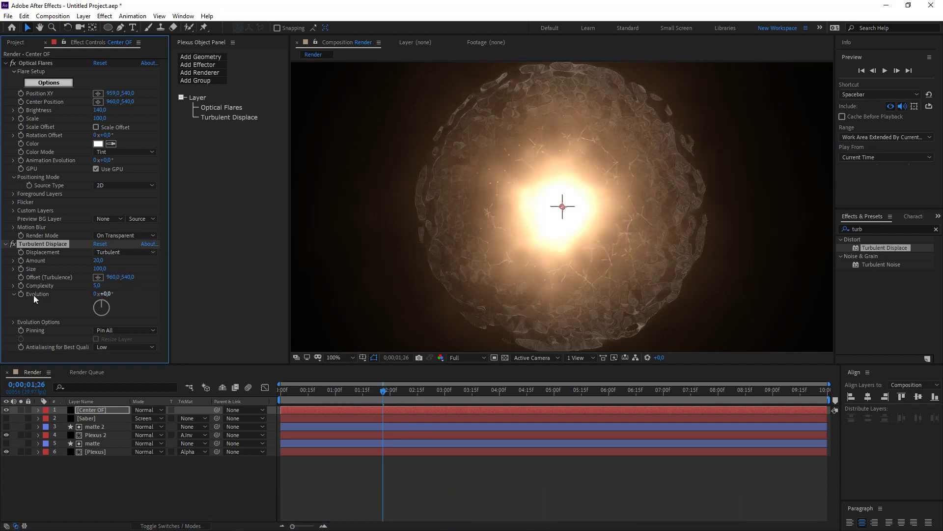
Drive the Turbulent Displace evolution with the expression time*100, and check the flare's motion around 0;00;02;05.
{"action": "left_click", "coordinate": [20, 293], "text": "alt"}
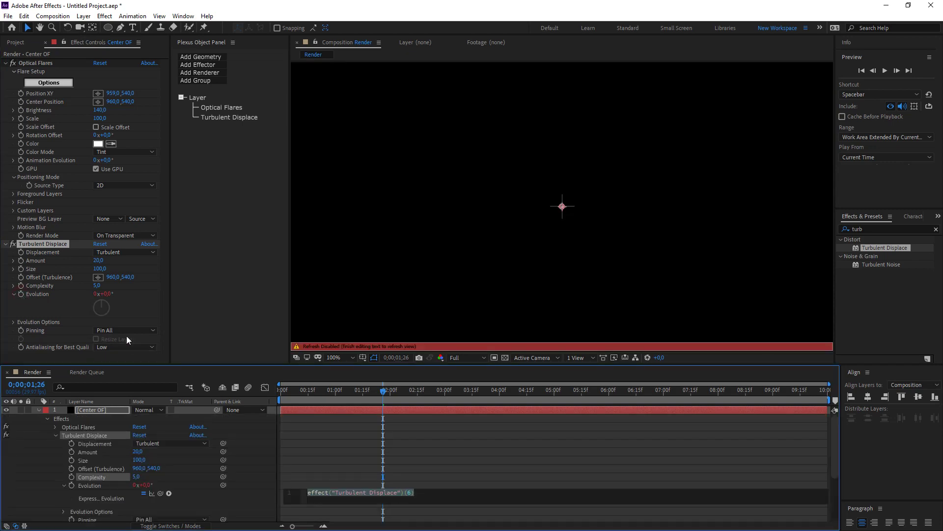
{"action": "type", "text": "time"}
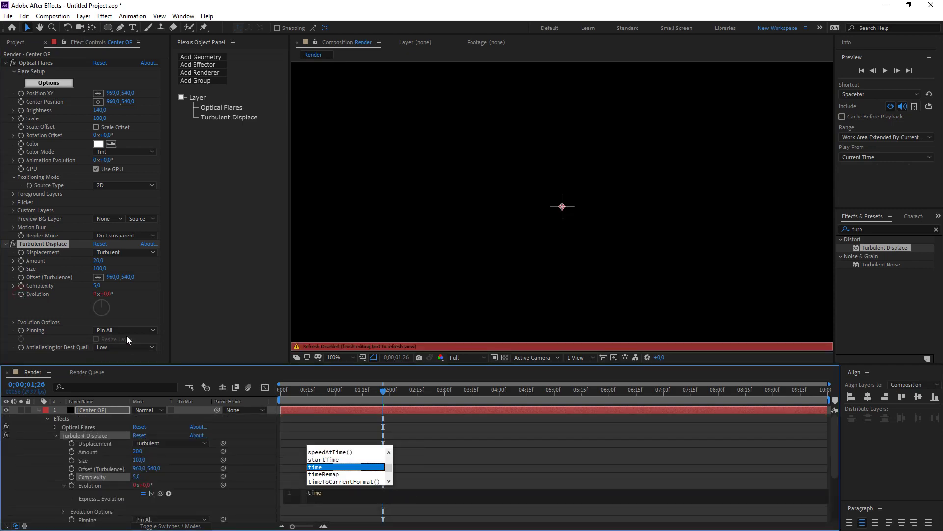
{"action": "type", "text": "*100"}
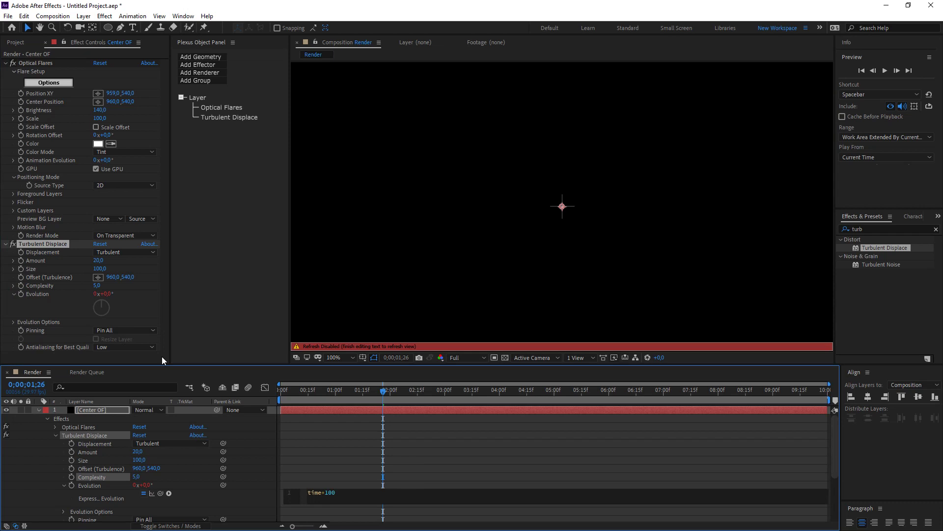
{"action": "left_click", "coordinate": [338, 460]}
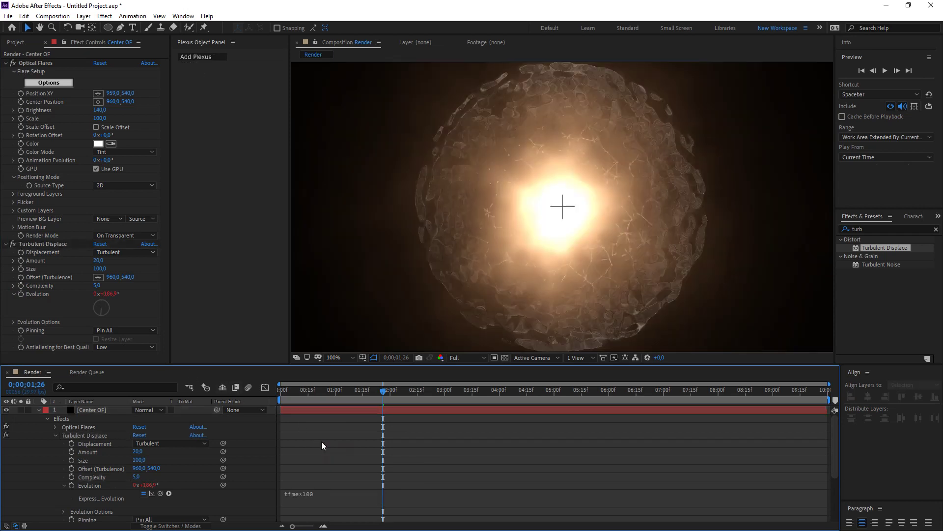
{"action": "left_click", "coordinate": [39, 413]}
{"action": "left_click_drag", "start_coordinate": [388, 391], "coordinate": [404, 391]}
{"action": "left_click", "coordinate": [467, 403]}
{"action": "mouse_move", "coordinate": [397, 389]}
{"action": "left_mouse_down"}
{"action": "mouse_move", "coordinate": [458, 392]}
{"action": "mouse_move", "coordinate": [398, 394]}
{"action": "left_mouse_up"}
{"action": "scroll", "coordinate": [537, 275], "scroll_direction": "down", "scroll_amount": 1}
{"action": "scroll", "coordinate": [549, 275], "scroll_direction": "up", "scroll_amount": 1}
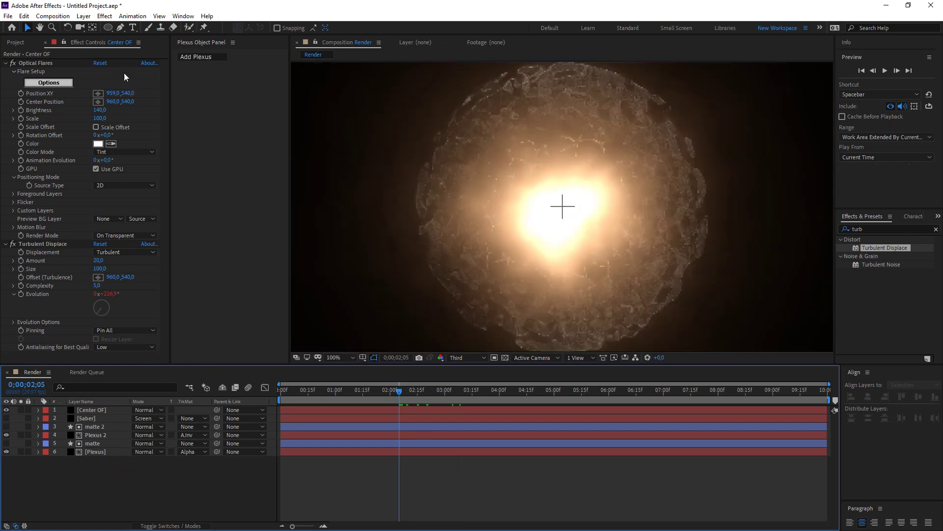
Draw a circular ellipse mask on the Center OF layer, centred on the glowing core and well inside the Plexus sphere.
{"action": "left_click", "coordinate": [123, 409]}
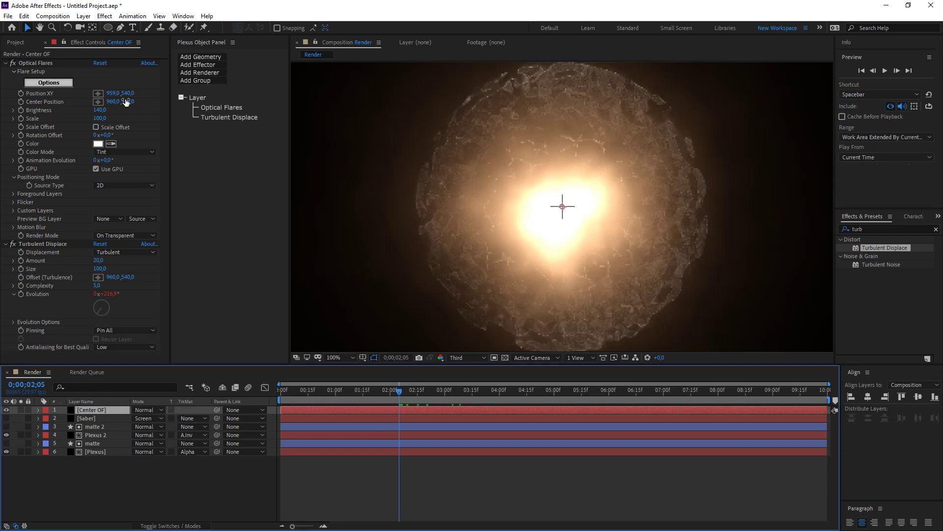
{"action": "left_click", "coordinate": [107, 28]}
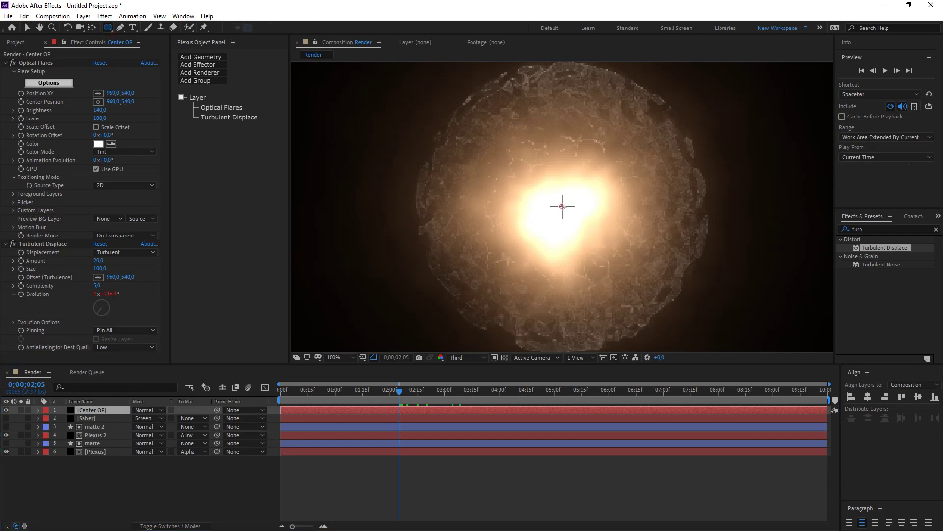
{"action": "left_click_drag", "start_coordinate": [562, 206], "coordinate": [647, 274]}
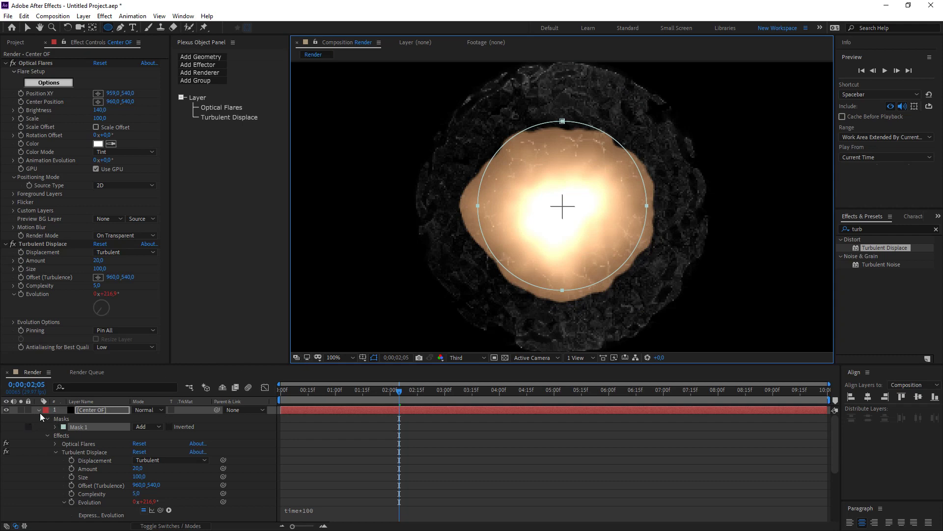
{"action": "left_click", "coordinate": [39, 410]}
Feather the Center OF layer's mask by 110 pixels.
{"action": "left_click", "coordinate": [92, 409]}
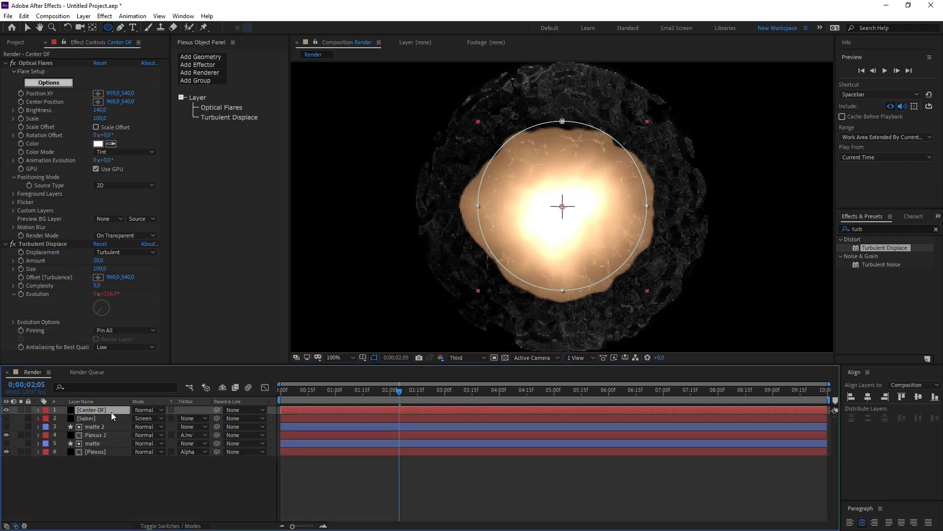
{"action": "key", "text": "f"}
{"action": "left_click_drag", "start_coordinate": [146, 427], "coordinate": [199, 426]}
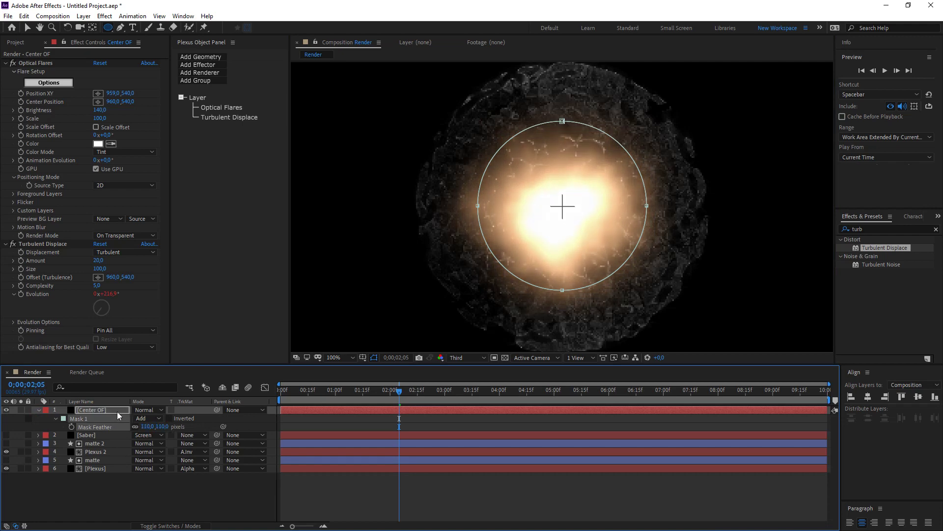
Shrink the Center OF mask evenly around the core and check the result at 0;00;01;26.
{"action": "left_click", "coordinate": [622, 235]}
{"action": "key", "text": "v"}
{"action": "double_click", "coordinate": [646, 207]}
{"action": "left_click_drag", "start_coordinate": [641, 206], "coordinate": [616, 206]}
{"action": "left_click_drag", "start_coordinate": [563, 122], "coordinate": [563, 143]}
{"action": "left_click", "coordinate": [246, 489]}
{"action": "mouse_move", "coordinate": [392, 395]}
{"action": "left_mouse_down"}
{"action": "mouse_move", "coordinate": [344, 394]}
{"action": "mouse_move", "coordinate": [382, 393]}
{"action": "left_mouse_up"}
{"action": "scroll", "coordinate": [485, 296], "scroll_direction": "down", "scroll_amount": 2}
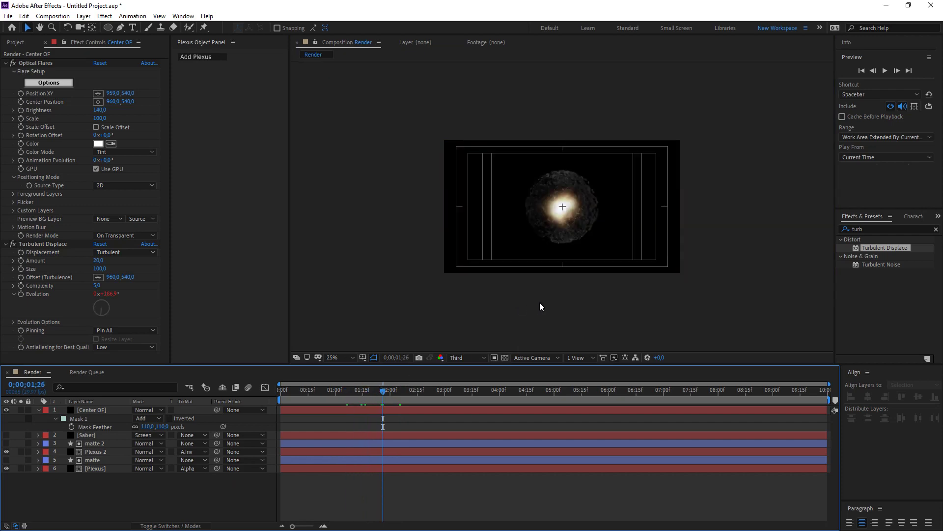
{"action": "scroll", "coordinate": [545, 303], "scroll_direction": "up", "scroll_amount": 2}
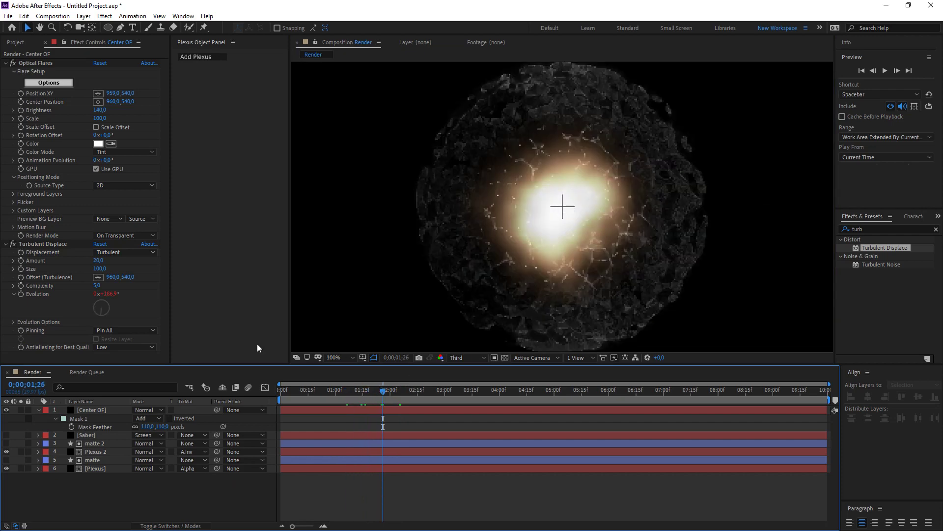
Set the opacity of the original Plexus layer to 40% and deselect it.
{"action": "left_click", "coordinate": [109, 469]}
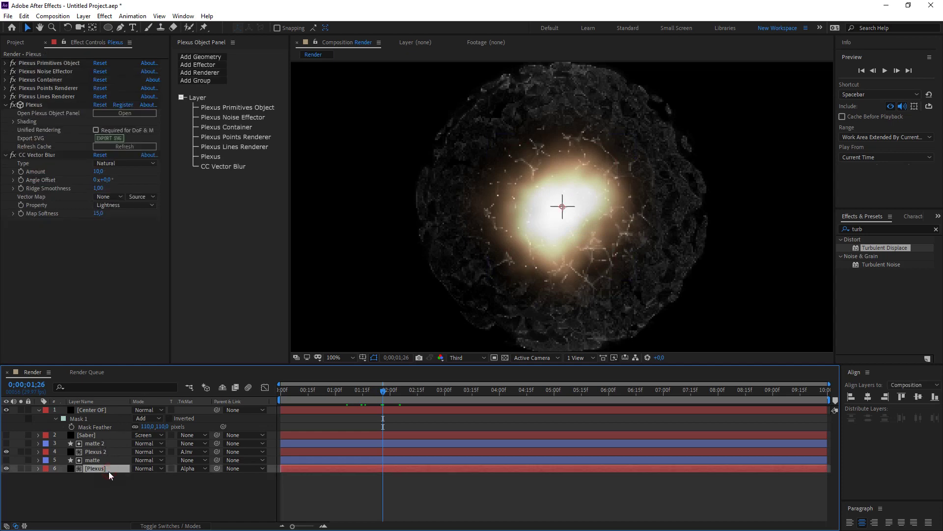
{"action": "key", "text": "t"}
{"action": "left_click_drag", "start_coordinate": [139, 478], "coordinate": [125, 477]}
{"action": "left_click", "coordinate": [138, 477]}
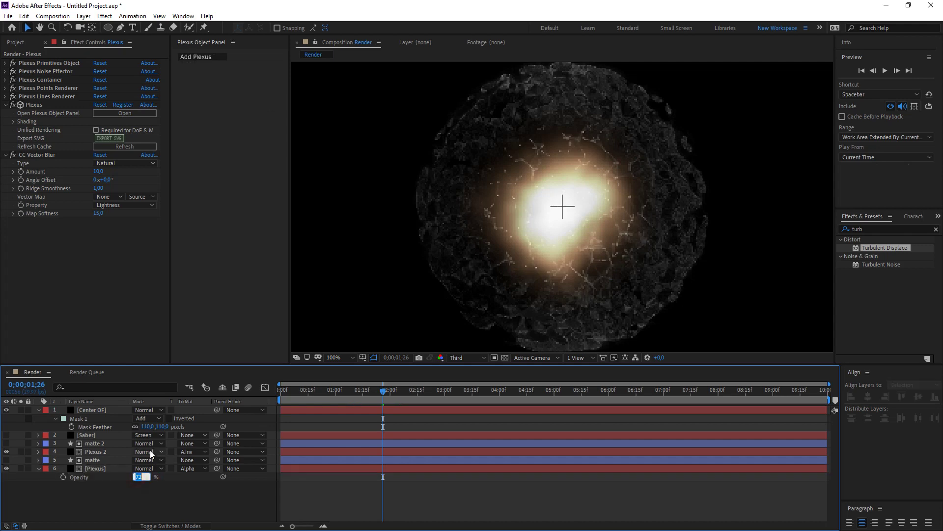
{"action": "type", "text": "40"}
{"action": "key", "text": "Return"}
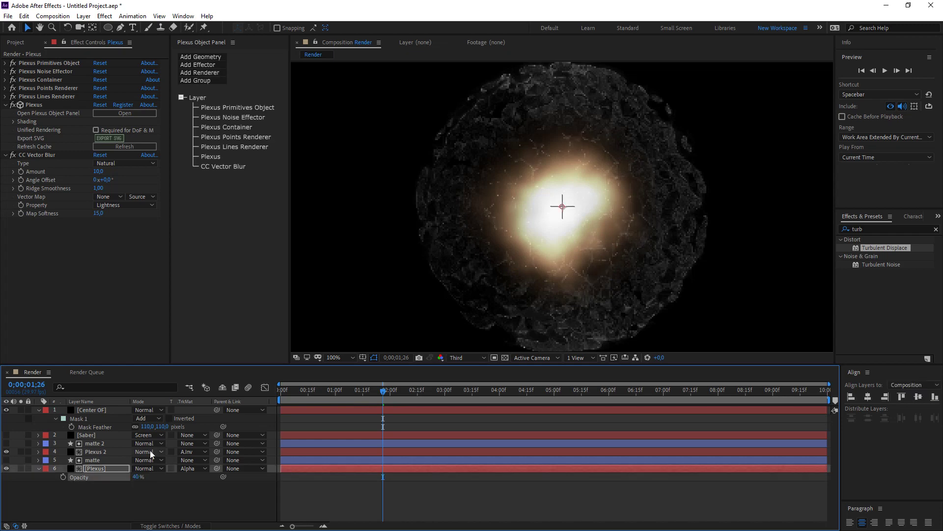
{"action": "left_click", "coordinate": [156, 499]}
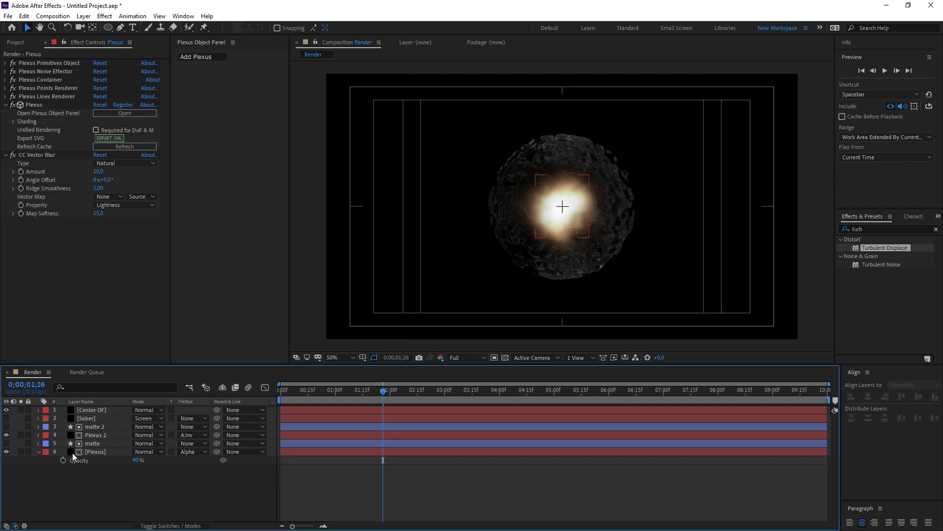
Create a new comp-sized black solid named OF and apply the Video Copilot Optical Flares effect to it.
{"action": "right_click", "coordinate": [69, 496]}
{"action": "mouse_move", "coordinate": [127, 387]}
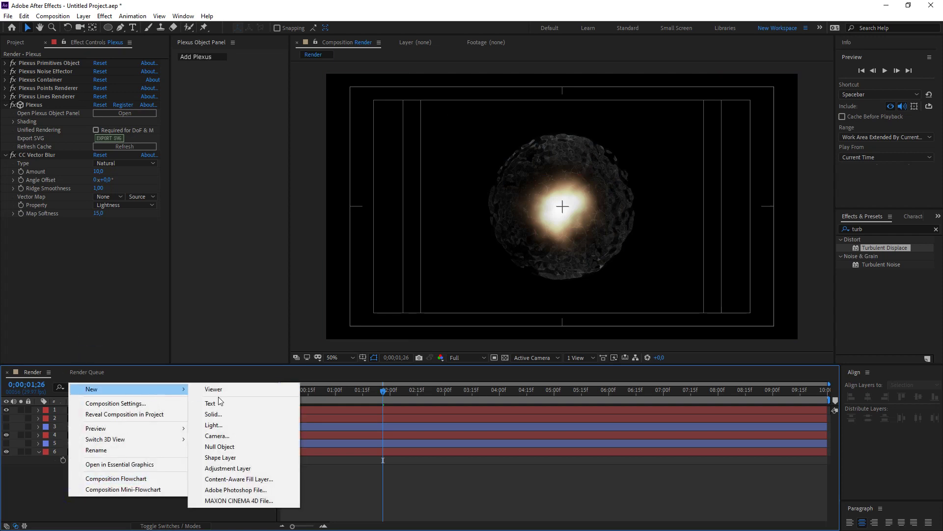
{"action": "left_click", "coordinate": [222, 413]}
{"action": "type", "text": "OF"}
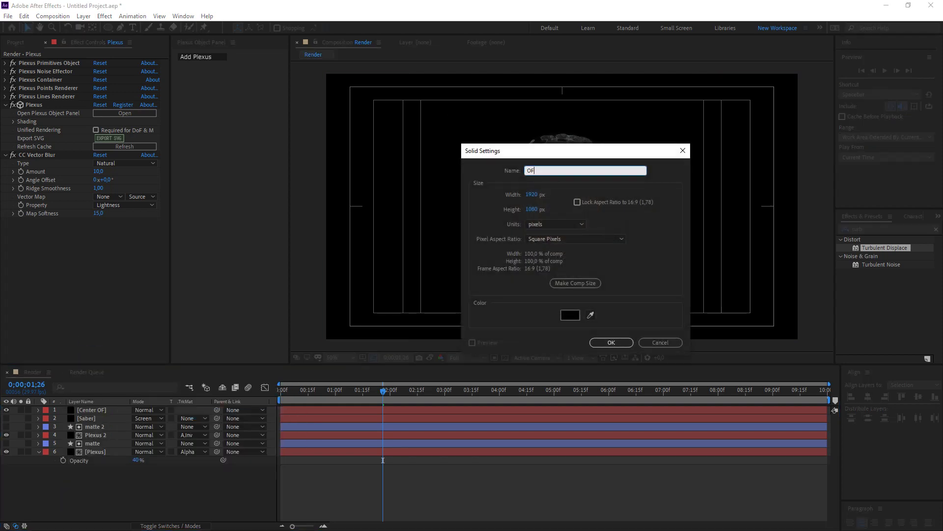
{"action": "left_click", "coordinate": [613, 342]}
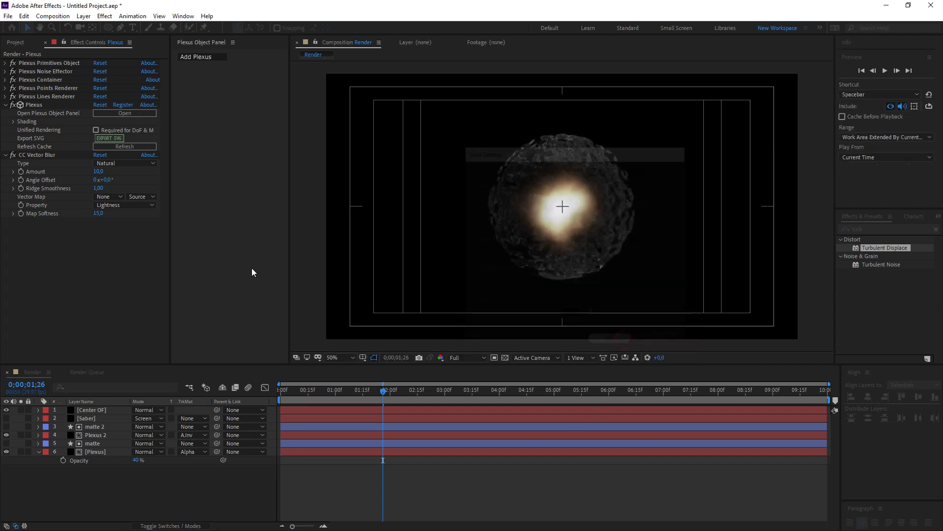
{"action": "left_click", "coordinate": [104, 16]}
{"action": "mouse_move", "coordinate": [201, 346]}
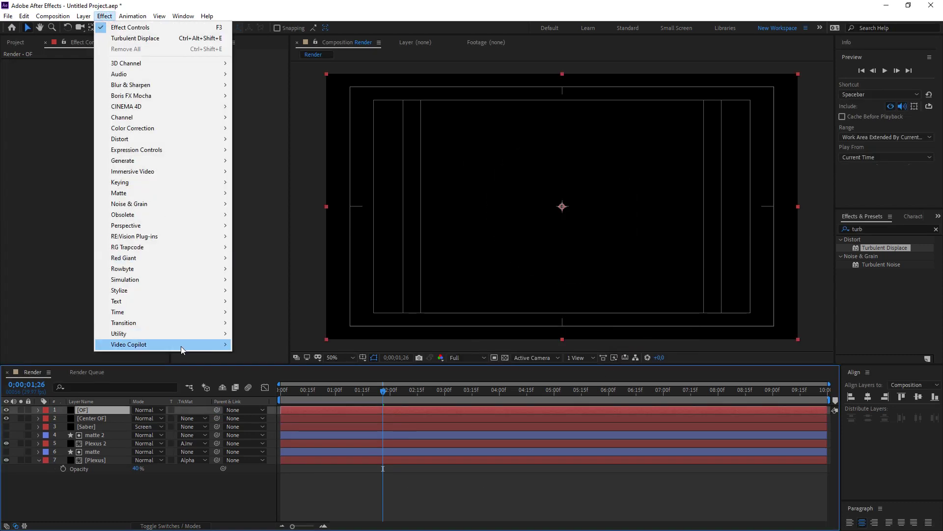
{"action": "left_click", "coordinate": [262, 344]}
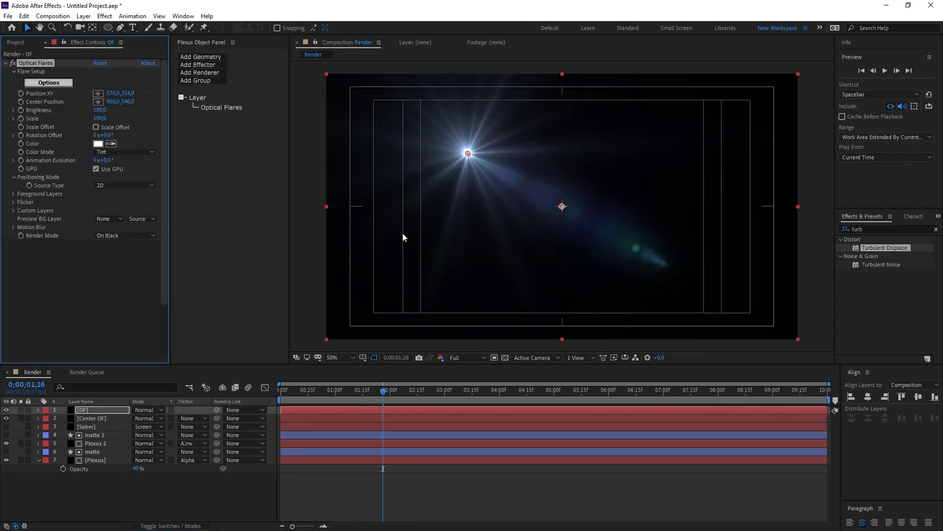
Add a Glow lens object to the OF layer's flare setup, solo it and accept the flare.
{"action": "key", "text": "period"}
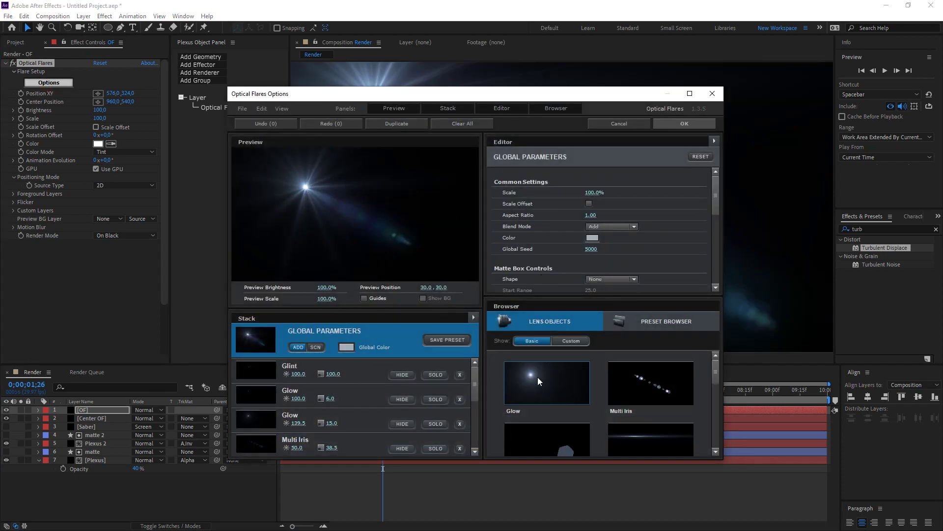
{"action": "left_click", "coordinate": [537, 376]}
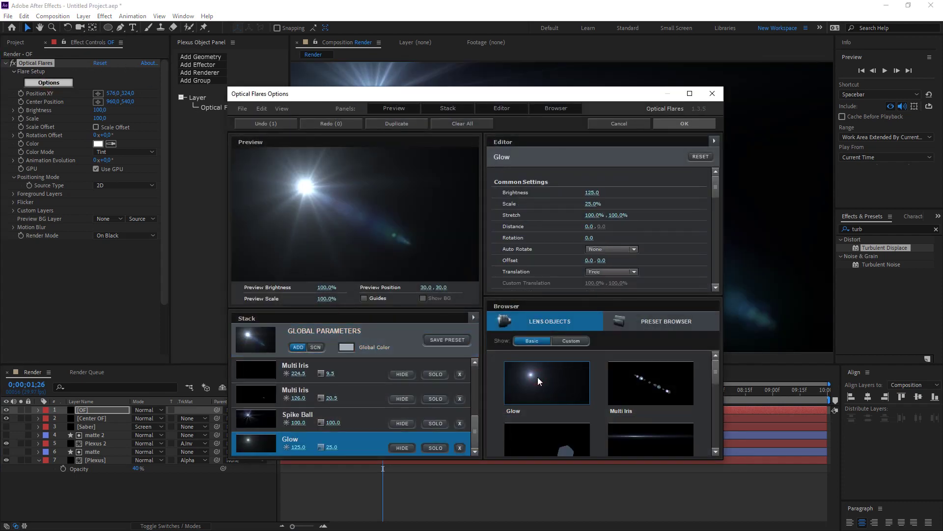
{"action": "left_click", "coordinate": [409, 448]}
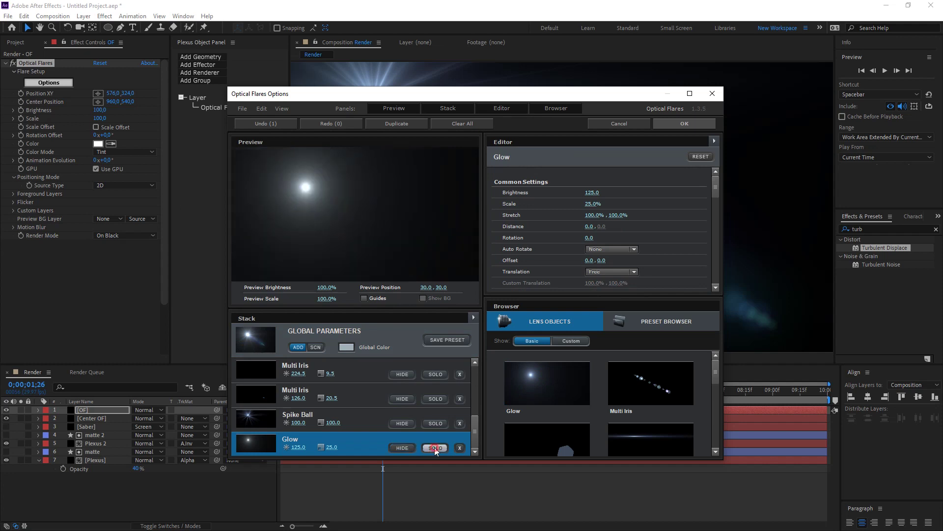
{"action": "left_click", "coordinate": [681, 125]}
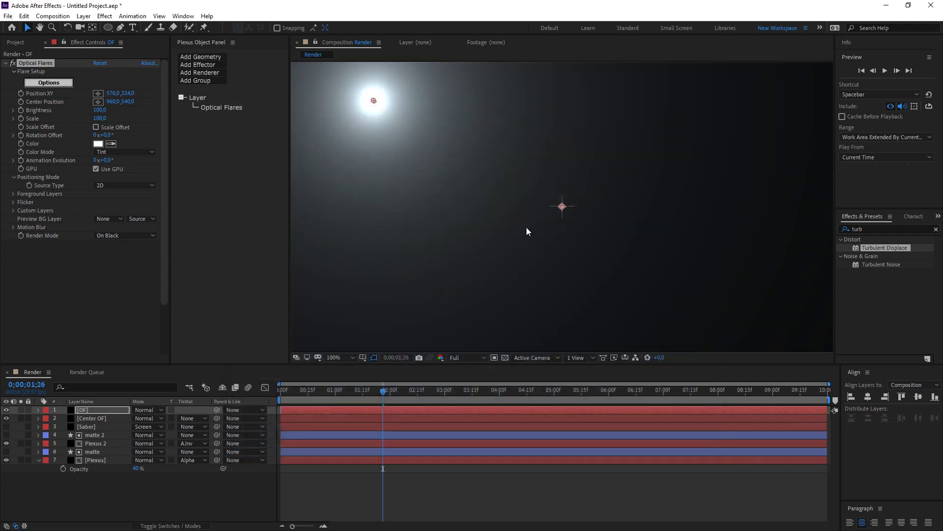
Move the OF flare to the composition centre at about 962, 542 and set its render mode to On Transparent.
{"action": "key", "text": "comma"}
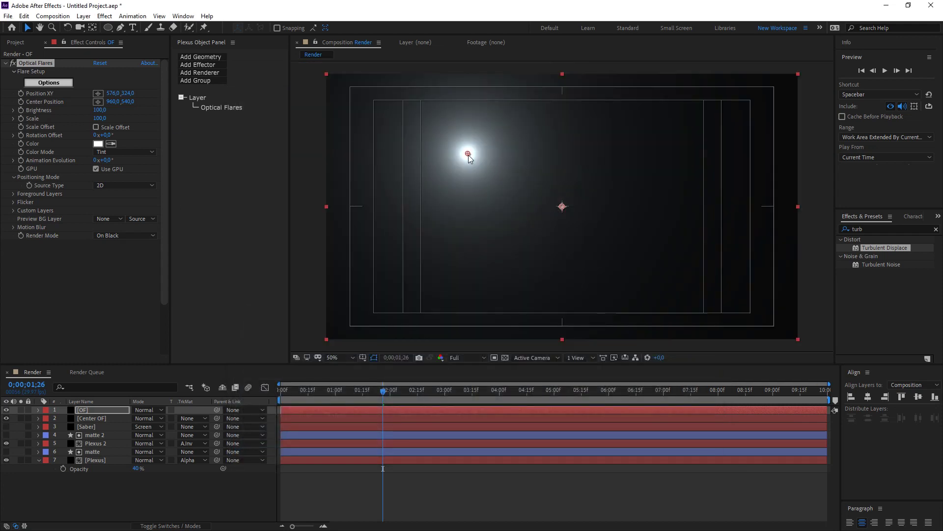
{"action": "left_click_drag", "start_coordinate": [468, 154], "coordinate": [562, 206]}
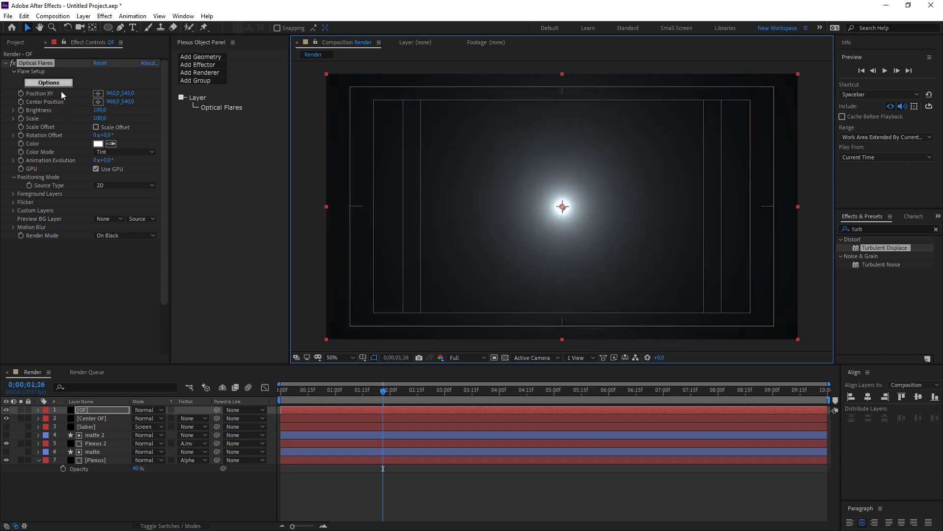
{"action": "left_click", "coordinate": [127, 237]}
{"action": "left_click", "coordinate": [116, 257]}
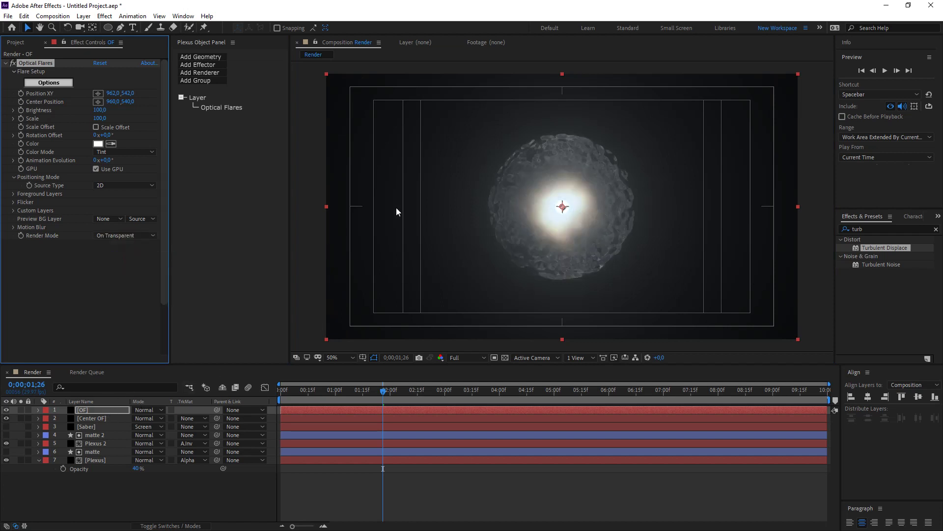
Draw a circular mask on the OF layer from the centre out to the Plexus sphere's outer edge.
{"action": "left_click", "coordinate": [107, 28]}
{"action": "scroll", "coordinate": [562, 205], "scroll_direction": "up", "scroll_amount": 2}
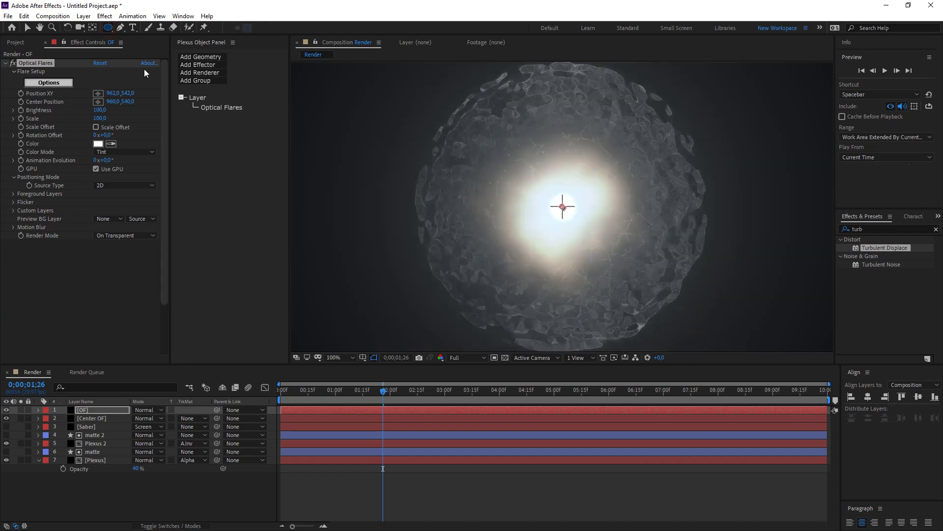
{"action": "left_click", "coordinate": [178, 390]}
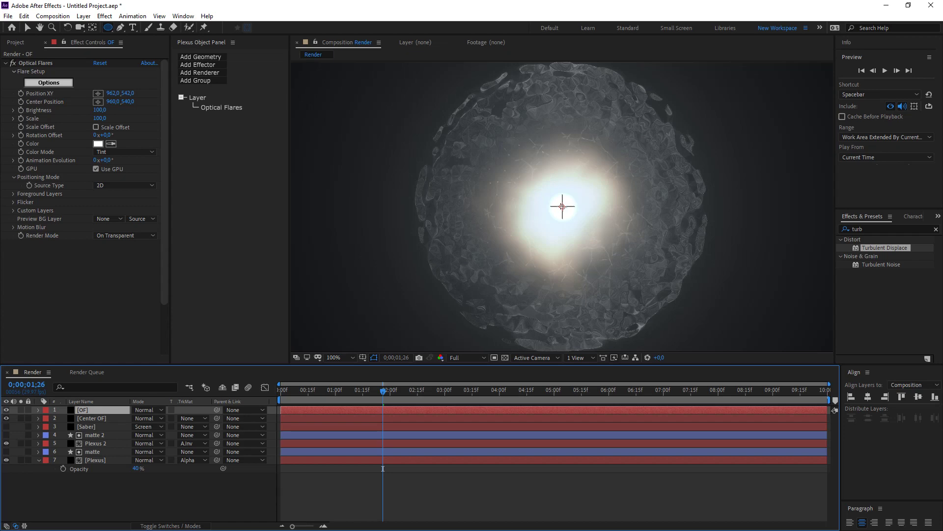
{"action": "left_click_drag", "start_coordinate": [563, 206], "coordinate": [686, 329]}
{"action": "left_click_drag", "start_coordinate": [699, 271], "coordinate": [706, 273]}
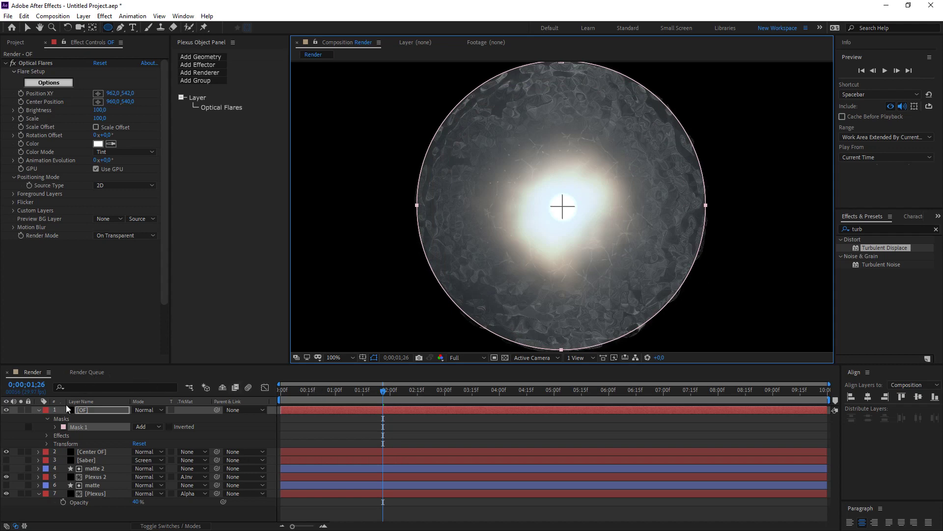
{"action": "left_click", "coordinate": [39, 410]}
Move the OF layer beneath Center OF and turn on the Saber layer's visibility.
{"action": "left_click_drag", "start_coordinate": [105, 421], "coordinate": [107, 426]}
{"action": "left_click", "coordinate": [114, 502]}
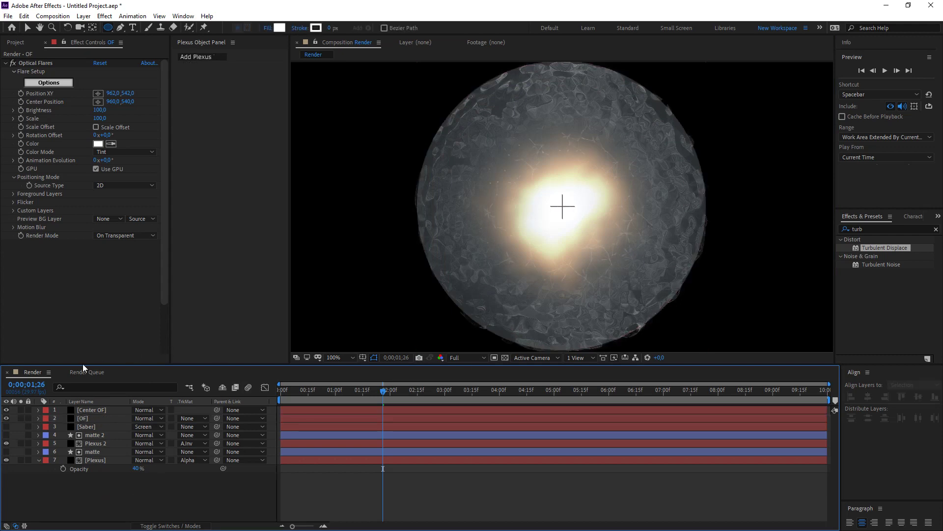
{"action": "left_click", "coordinate": [6, 426]}
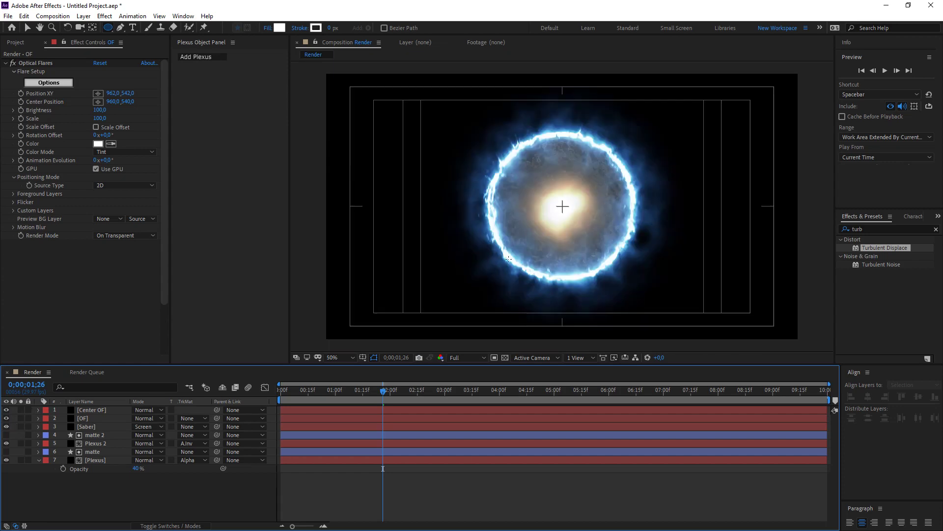
Set the Plexus 2 layer's opacity to 50% and check the sphere's look.
{"action": "left_click", "coordinate": [99, 443]}
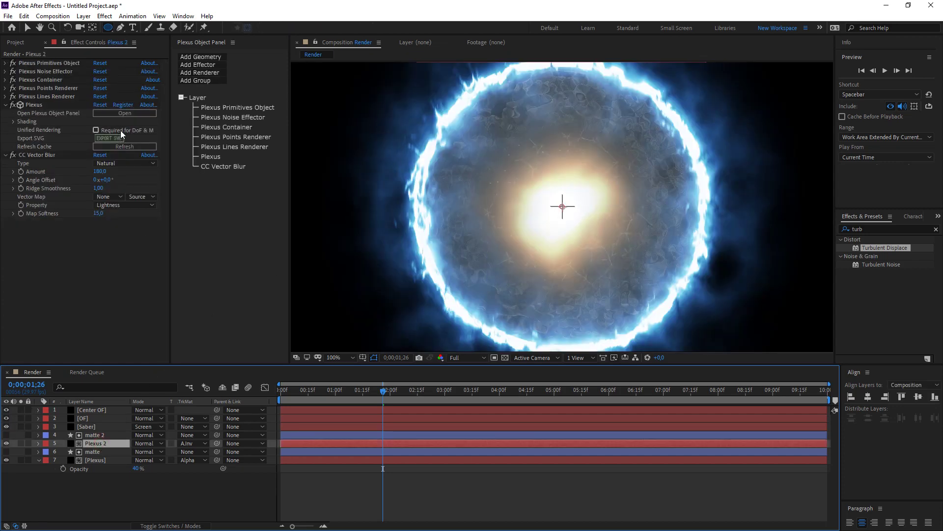
{"action": "key", "text": "t"}
{"action": "left_click", "coordinate": [139, 452]}
{"action": "type", "text": "50"}
{"action": "key", "text": "Return"}
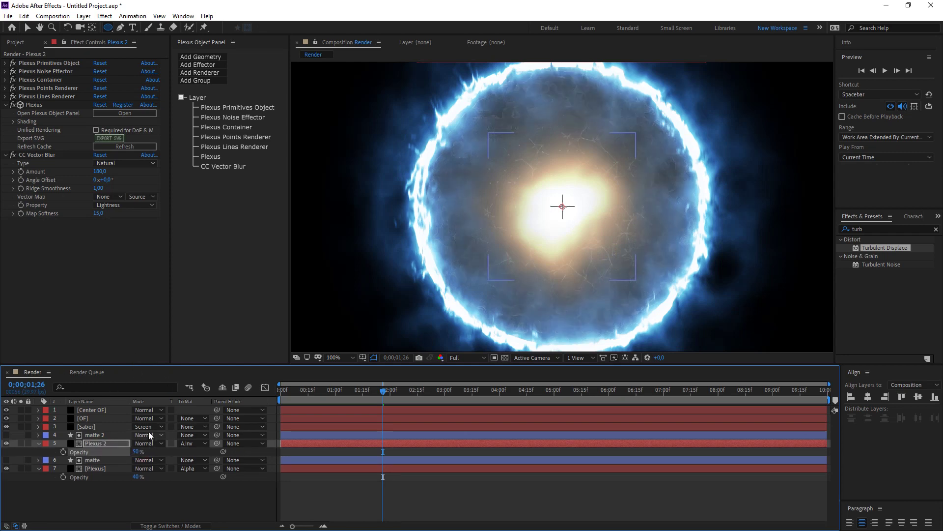
{"action": "left_click", "coordinate": [191, 496]}
{"action": "scroll", "coordinate": [474, 264], "scroll_direction": "down", "scroll_amount": 1}
{"action": "scroll", "coordinate": [474, 264], "scroll_direction": "up", "scroll_amount": 1}
{"action": "left_click", "coordinate": [137, 451]}
{"action": "key", "text": "Return"}
Set the OF layer's Optical Flares color to light blue D6EEFA and deselect the layer.
{"action": "left_click", "coordinate": [102, 418]}
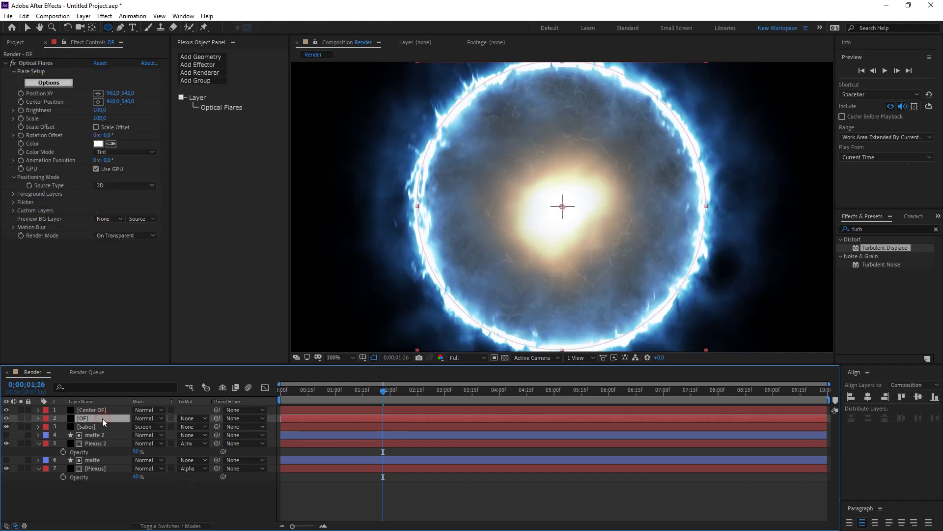
{"action": "left_click", "coordinate": [101, 144]}
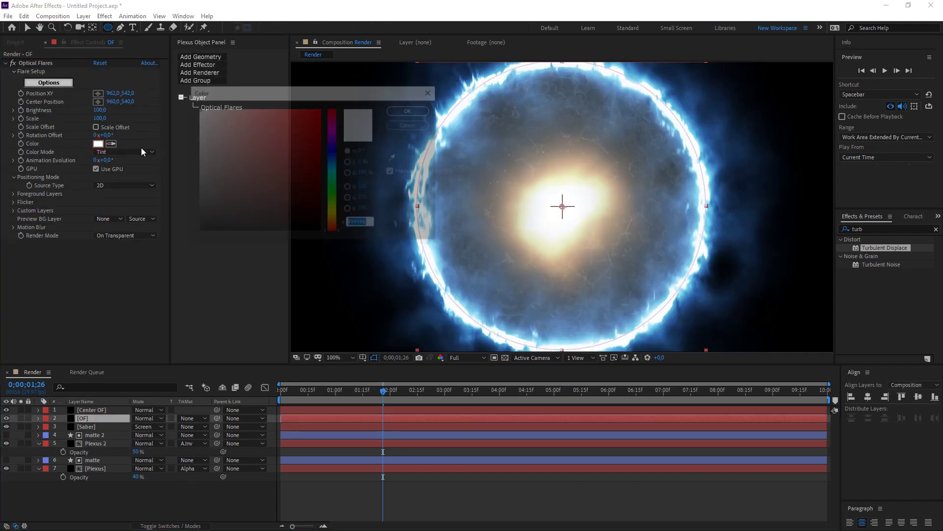
{"action": "left_click", "coordinate": [334, 165]}
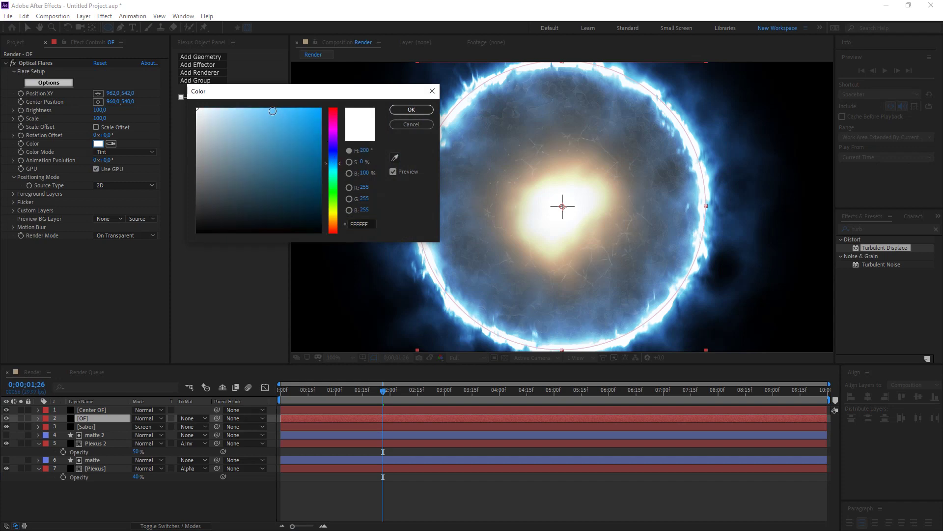
{"action": "left_click", "coordinate": [267, 113]}
{"action": "left_click_drag", "start_coordinate": [267, 113], "coordinate": [214, 110]}
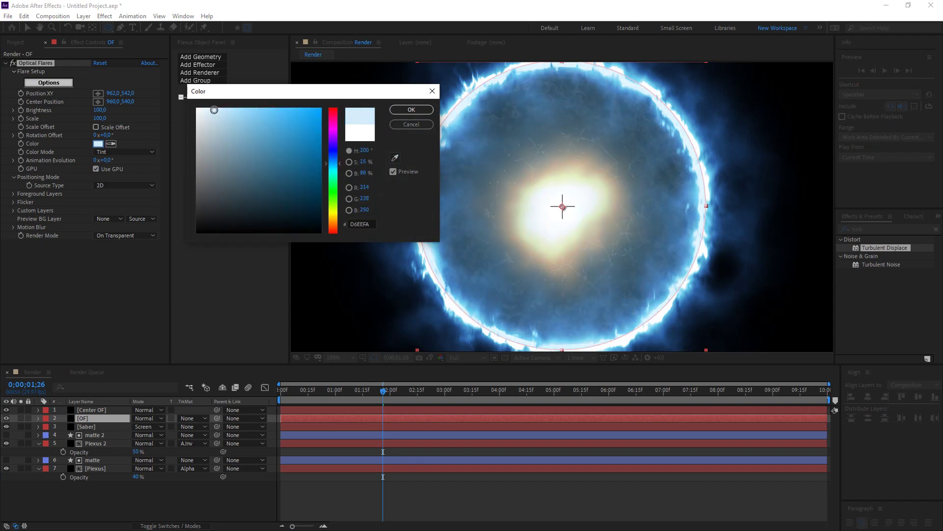
{"action": "left_click", "coordinate": [410, 110]}
{"action": "left_click", "coordinate": [114, 499]}
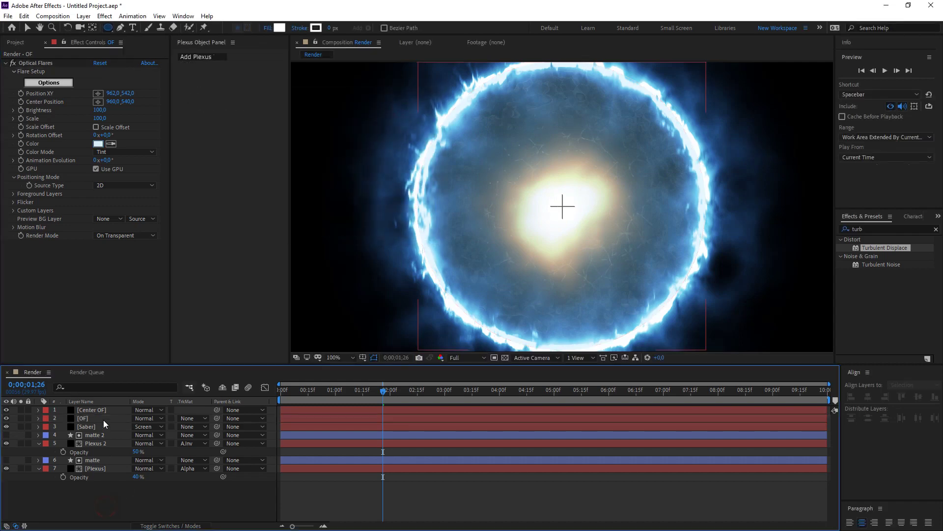
Enlarge the Center OF layer's mask into a wider circle around the bright core and deselect the layer.
{"action": "left_click", "coordinate": [100, 410]}
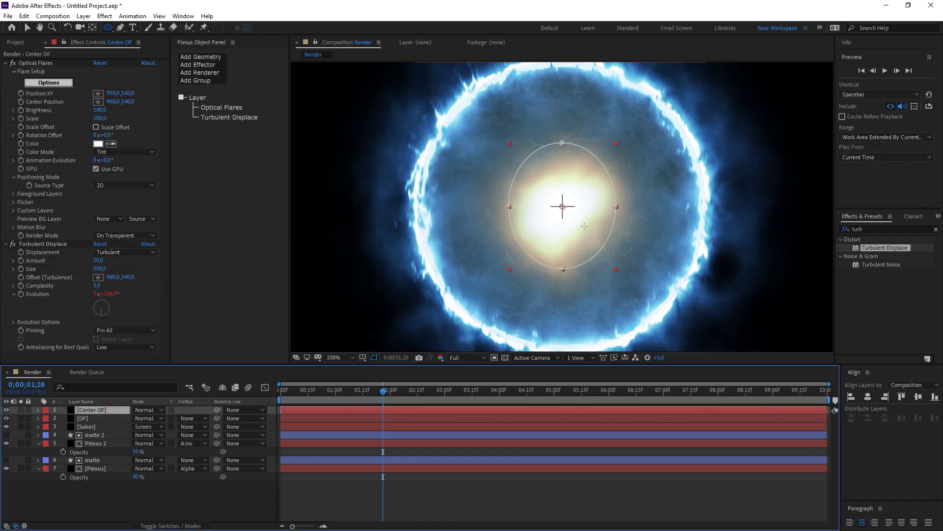
{"action": "key", "text": "v"}
{"action": "double_click", "coordinate": [616, 206]}
{"action": "left_click_drag", "start_coordinate": [629, 207], "coordinate": [640, 208]}
{"action": "left_click_drag", "start_coordinate": [563, 144], "coordinate": [563, 128]}
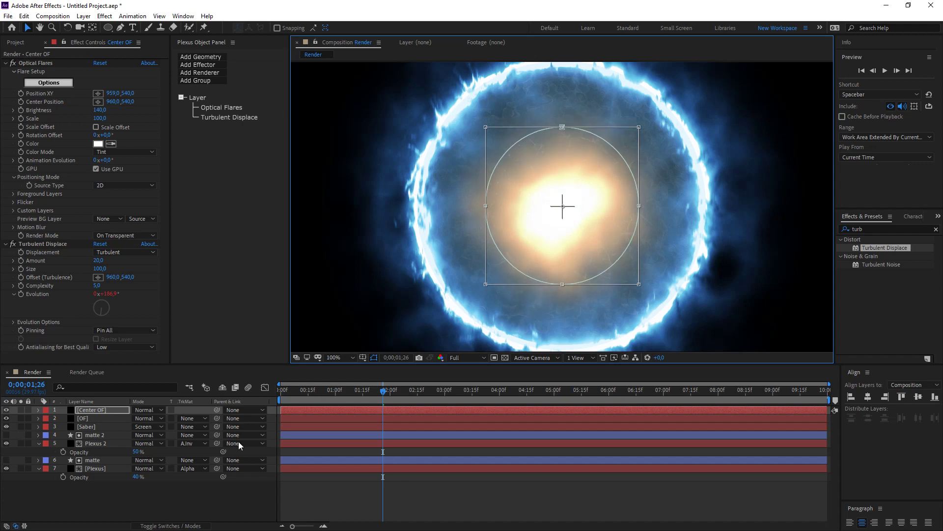
{"action": "left_click", "coordinate": [216, 491]}
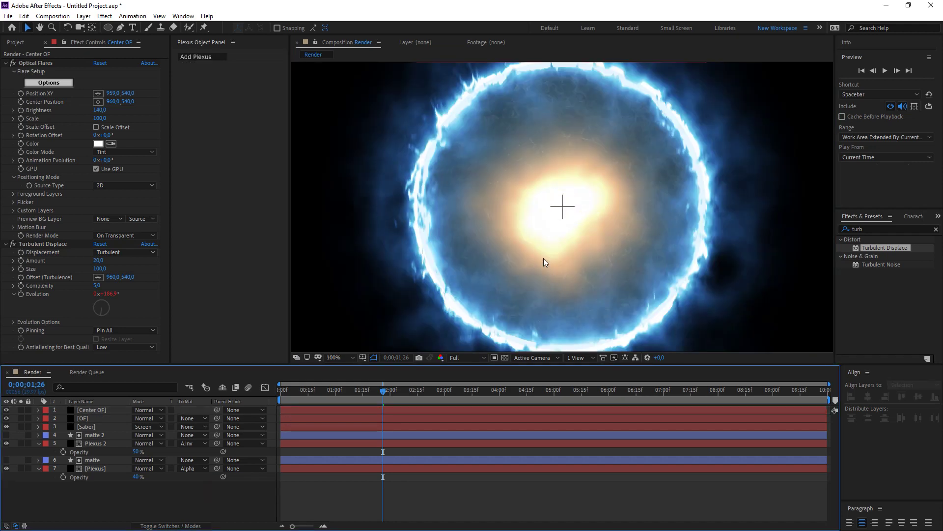
Hide the Title/Action Safe guides in the composition view.
{"action": "scroll", "coordinate": [543, 258], "scroll_direction": "down", "scroll_amount": 2}
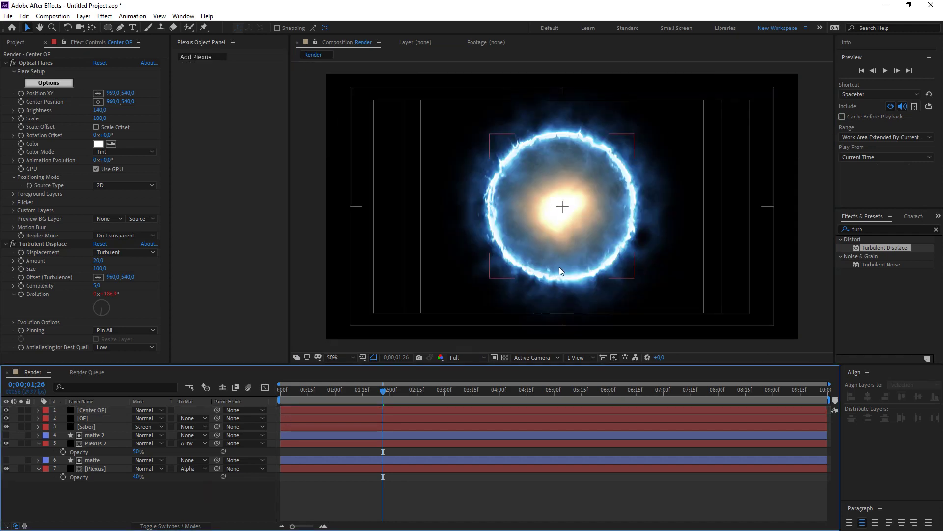
{"action": "left_click", "coordinate": [362, 357]}
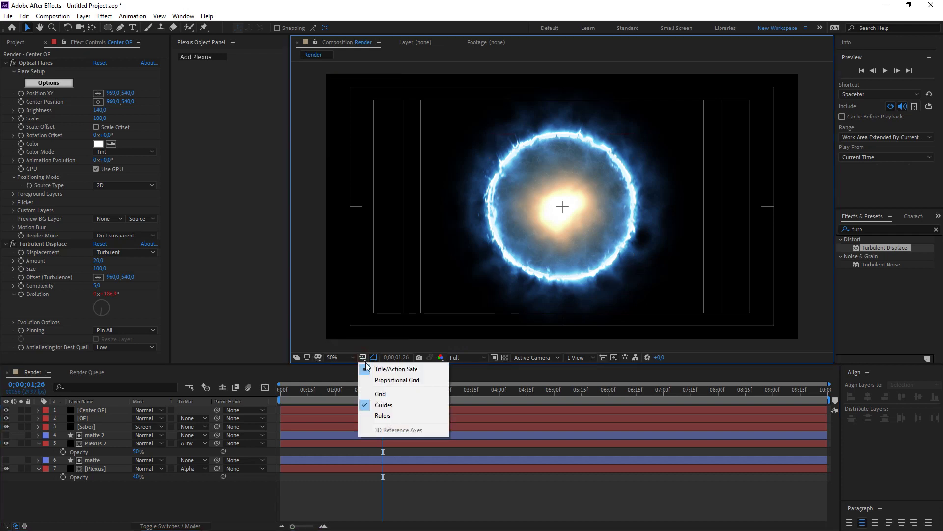
{"action": "left_click", "coordinate": [369, 368]}
{"action": "scroll", "coordinate": [577, 252], "scroll_direction": "up", "scroll_amount": 2}
{"action": "scroll", "coordinate": [577, 249], "scroll_direction": "down", "scroll_amount": 2}
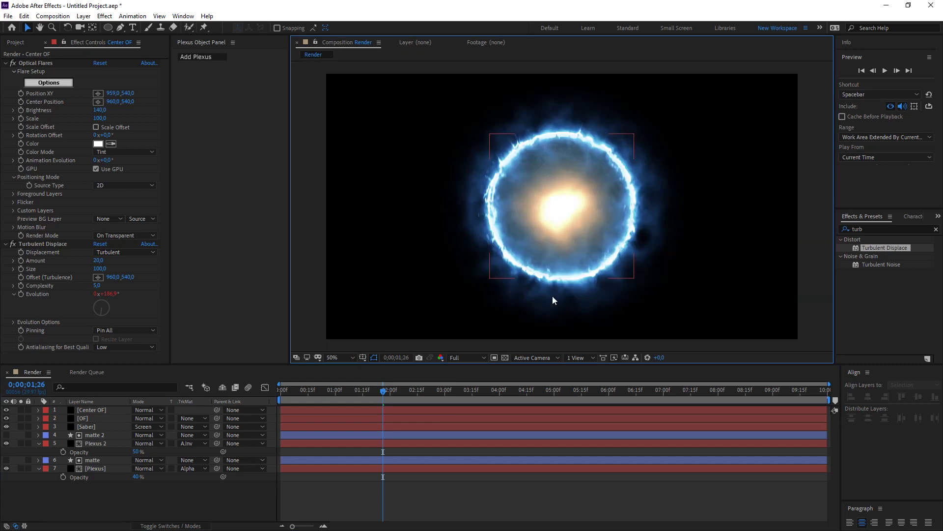
Lower the preview resolution to Third and inspect the sphere about half a second further along the timeline.
{"action": "left_click", "coordinate": [459, 358]}
{"action": "left_click", "coordinate": [465, 401]}
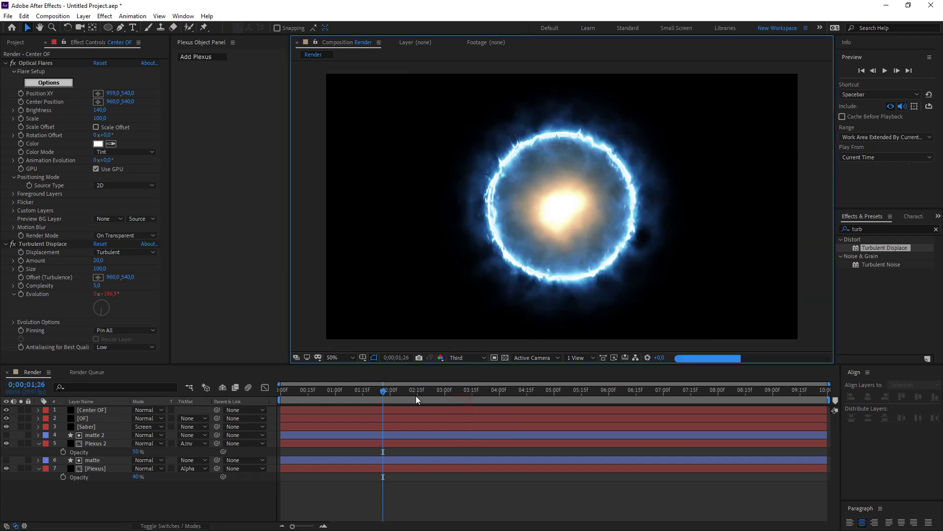
{"action": "left_click_drag", "start_coordinate": [382, 393], "coordinate": [401, 392]}
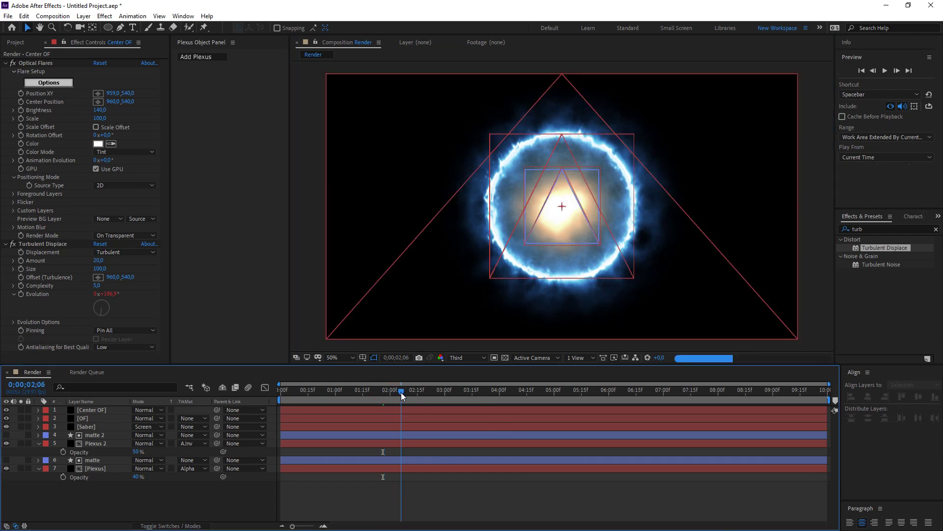
{"action": "scroll", "coordinate": [517, 319], "scroll_direction": "up", "scroll_amount": 2}
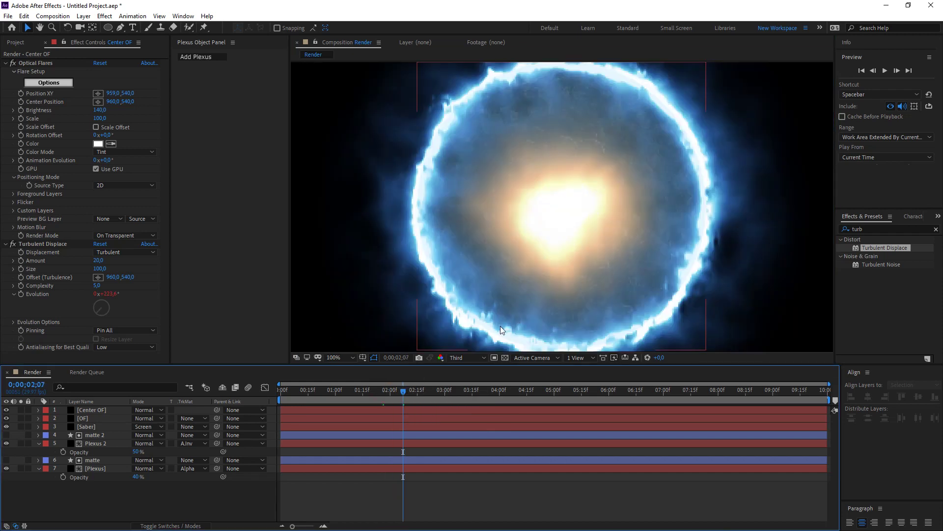
{"action": "scroll", "coordinate": [500, 326], "scroll_direction": "down", "scroll_amount": 2}
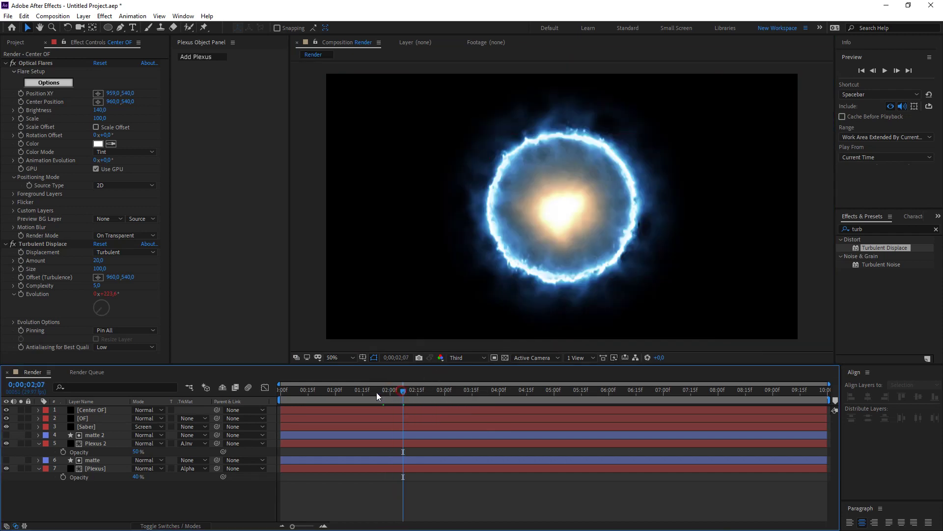
Set the preview resolution to Half and play back the sphere animation from the start of the composition.
{"action": "left_click_drag", "start_coordinate": [385, 391], "coordinate": [285, 401]}
{"action": "left_click", "coordinate": [467, 357]}
{"action": "left_click", "coordinate": [462, 392]}
{"action": "scroll", "coordinate": [535, 279], "scroll_direction": "up", "scroll_amount": 2}
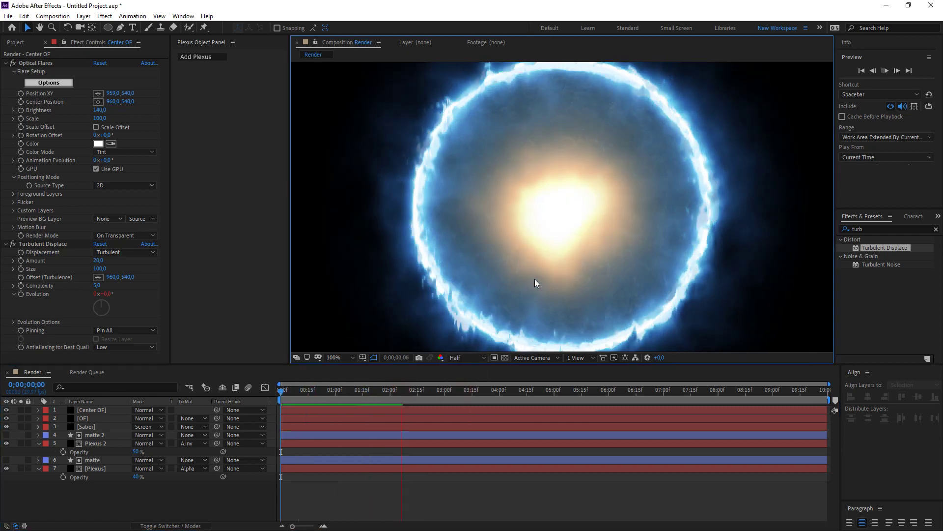
{"action": "key", "text": "space"}
{"action": "scroll", "coordinate": [628, 181], "scroll_direction": "down", "scroll_amount": 3}
{"action": "scroll", "coordinate": [641, 193], "scroll_direction": "up", "scroll_amount": 3}
{"action": "scroll", "coordinate": [640, 194], "scroll_direction": "down", "scroll_amount": 2}
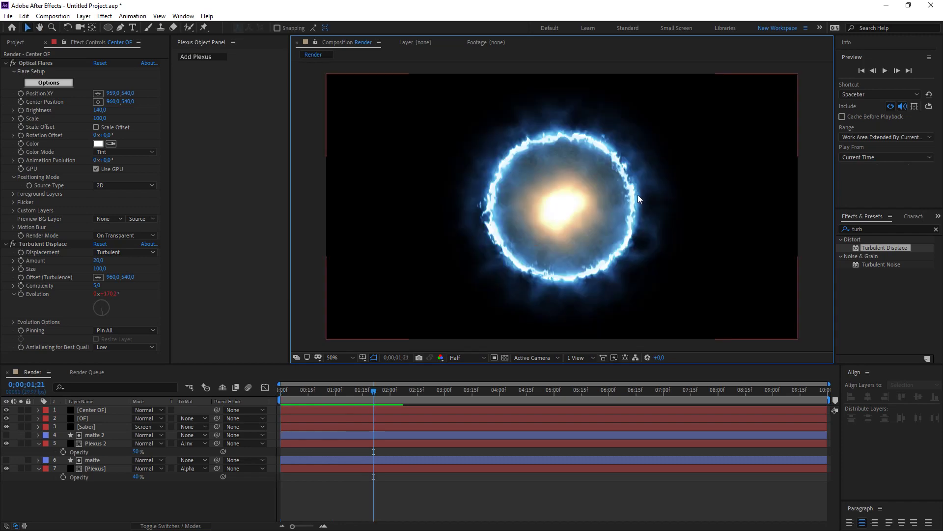
Create a 1920 x 1080 bright blue solid named BG and place it beneath all other layers.
{"action": "left_click", "coordinate": [40, 443]}
{"action": "left_click", "coordinate": [40, 460]}
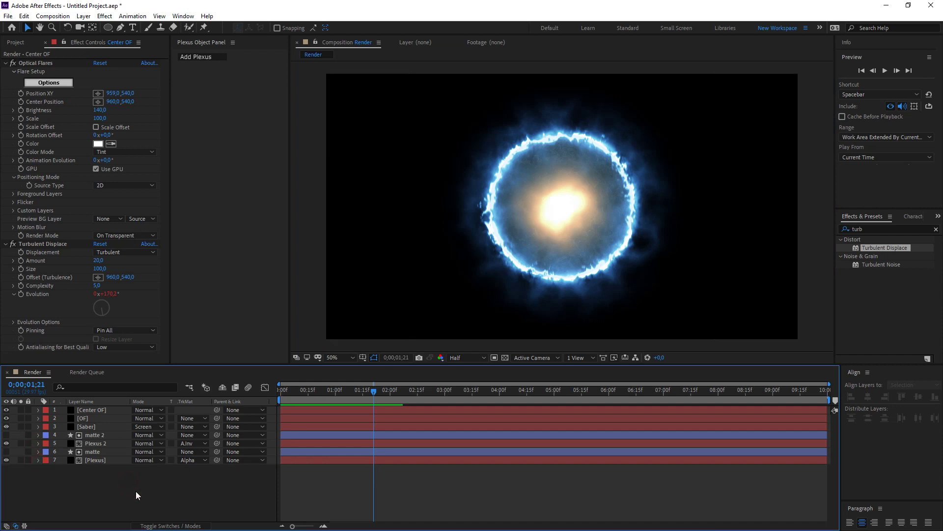
{"action": "right_click", "coordinate": [136, 495]}
{"action": "mouse_move", "coordinate": [235, 384]}
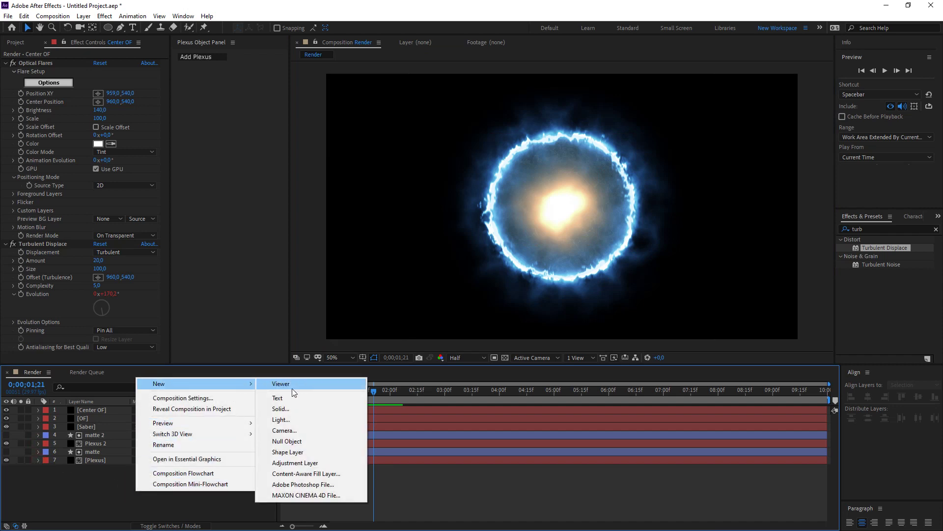
{"action": "left_click", "coordinate": [289, 409]}
{"action": "type", "text": "BG"}
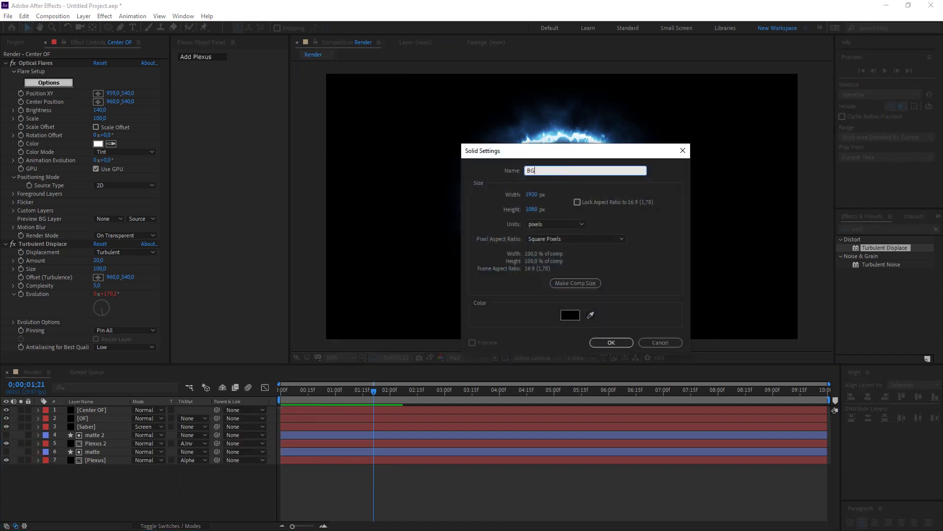
{"action": "left_click", "coordinate": [568, 313]}
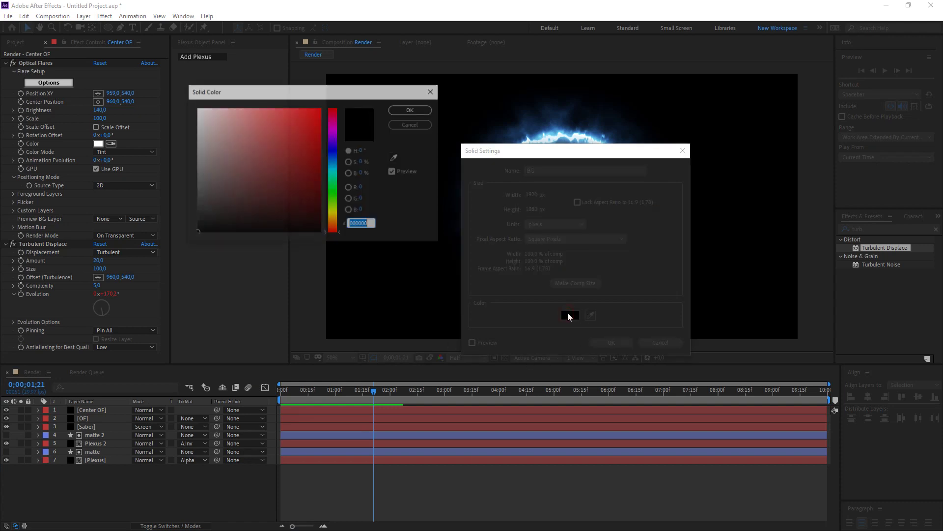
{"action": "left_click", "coordinate": [337, 159]}
{"action": "left_click", "coordinate": [287, 107]}
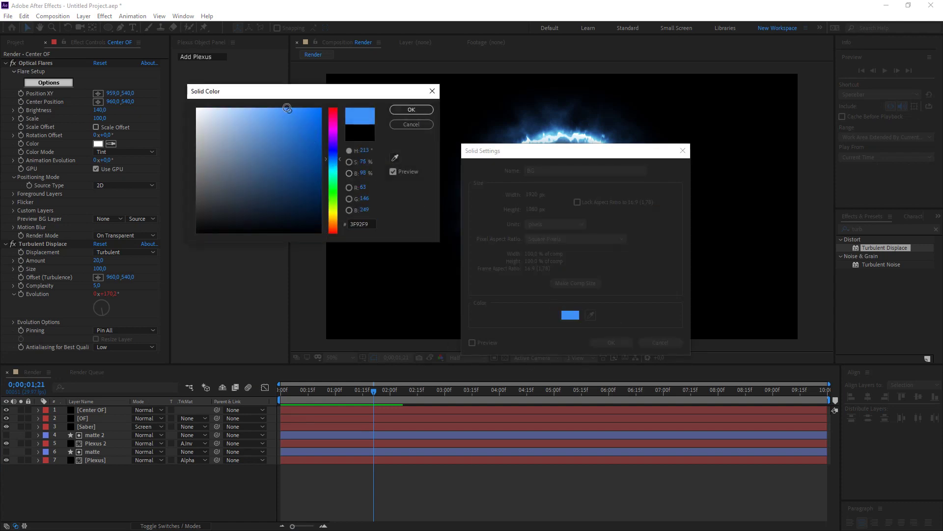
{"action": "left_click", "coordinate": [412, 109]}
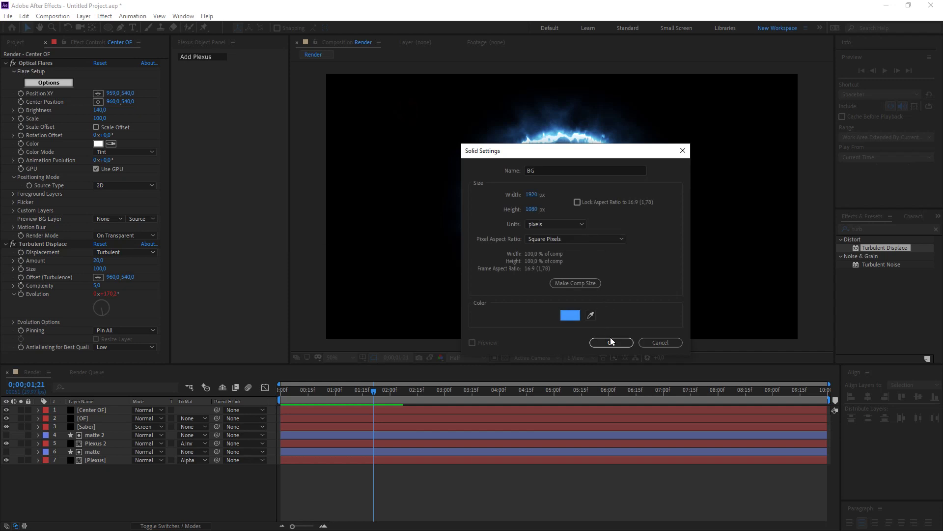
{"action": "left_click", "coordinate": [610, 342]}
{"action": "left_click_drag", "start_coordinate": [131, 408], "coordinate": [124, 474]}
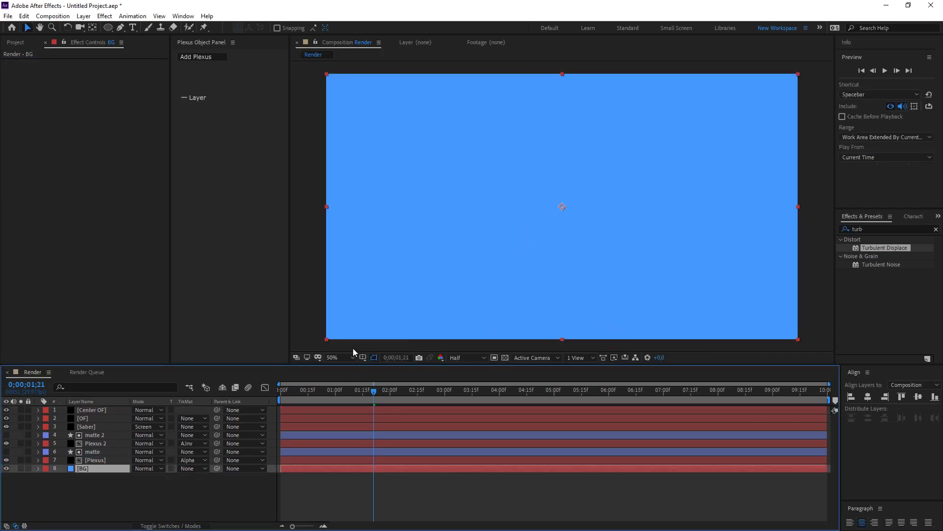
Draw a closed Pen mask on the BG layer that follows the sphere's left edge and encloses the frame's right side.
{"action": "left_click", "coordinate": [122, 28]}
{"action": "left_click", "coordinate": [582, 64]}
{"action": "left_click", "coordinate": [517, 139]}
{"action": "left_click", "coordinate": [488, 216]}
{"action": "left_click", "coordinate": [531, 279]}
{"action": "left_click", "coordinate": [565, 326]}
{"action": "left_click", "coordinate": [639, 350]}
{"action": "key", "text": "comma"}
{"action": "left_click", "coordinate": [711, 314]}
{"action": "left_click", "coordinate": [746, 208]}
{"action": "left_click", "coordinate": [743, 163]}
{"action": "left_click_drag", "start_coordinate": [713, 123], "coordinate": [680, 117]}
{"action": "left_click", "coordinate": [572, 135]}
{"action": "key", "text": "period"}
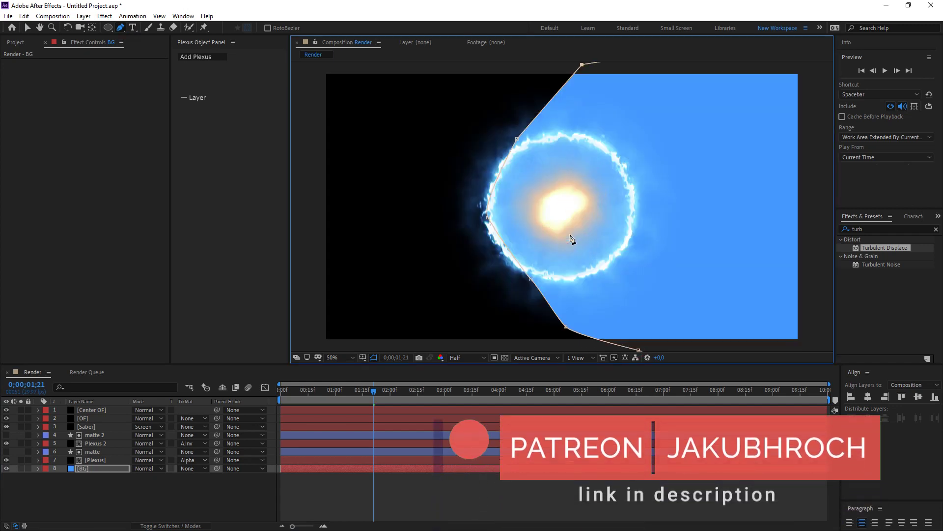
Feather the BG layer's mask by 258 pixels.
{"action": "left_click", "coordinate": [101, 467]}
{"action": "key", "text": "f"}
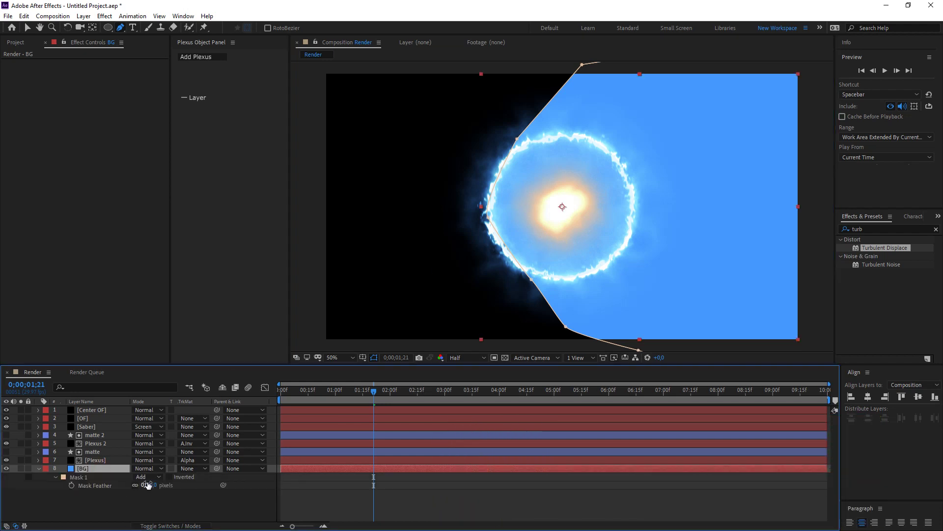
{"action": "left_click_drag", "start_coordinate": [147, 485], "coordinate": [235, 494]}
{"action": "key", "text": "v"}
Lower the BG layer's opacity to 25%.
{"action": "left_click", "coordinate": [98, 467]}
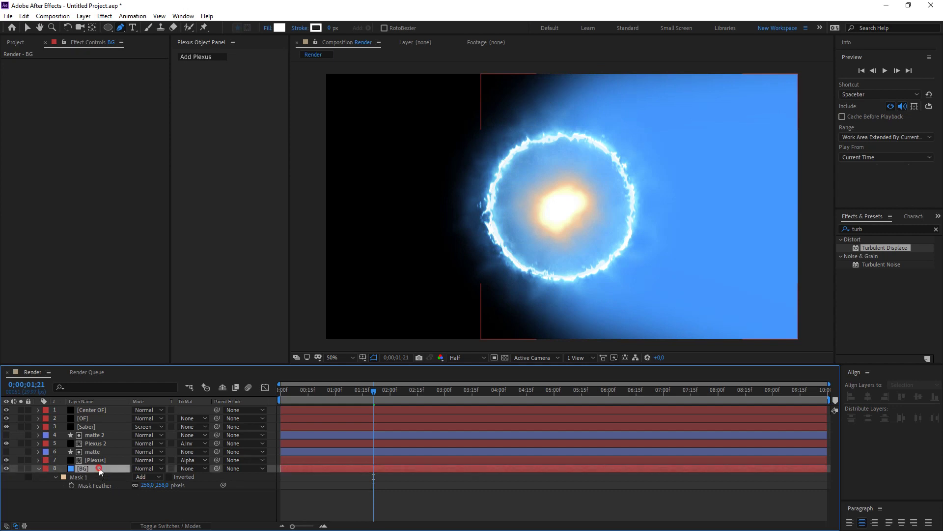
{"action": "key", "text": "t"}
{"action": "left_click_drag", "start_coordinate": [137, 477], "coordinate": [128, 494]}
{"action": "left_click", "coordinate": [128, 494]}
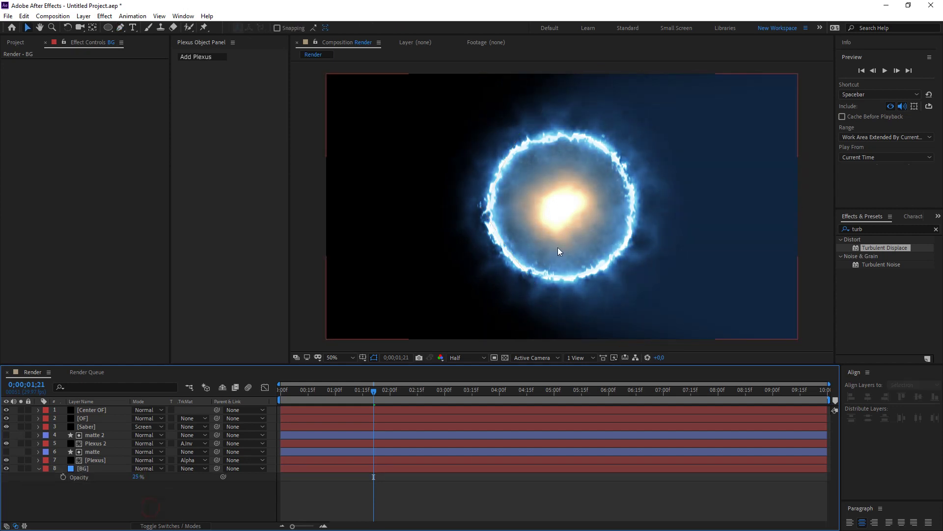
{"action": "left_click", "coordinate": [577, 326]}
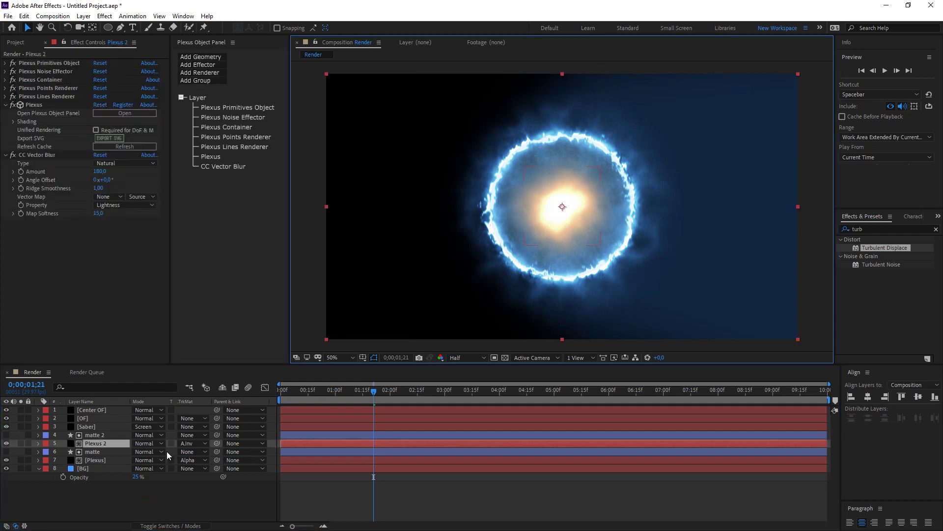
Reshape the BG layer's mask by moving its left and upper points outward, away from the sphere.
{"action": "left_click", "coordinate": [99, 468]}
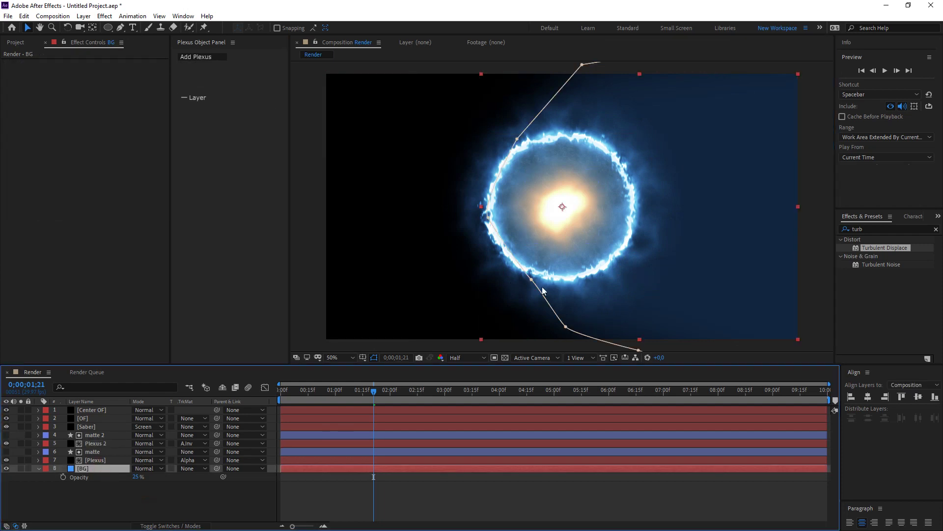
{"action": "left_click_drag", "start_coordinate": [531, 281], "coordinate": [449, 214]}
{"action": "left_click", "coordinate": [486, 219]}
{"action": "left_click_drag", "start_coordinate": [518, 139], "coordinate": [494, 106]}
{"action": "left_click_drag", "start_coordinate": [580, 66], "coordinate": [556, 55]}
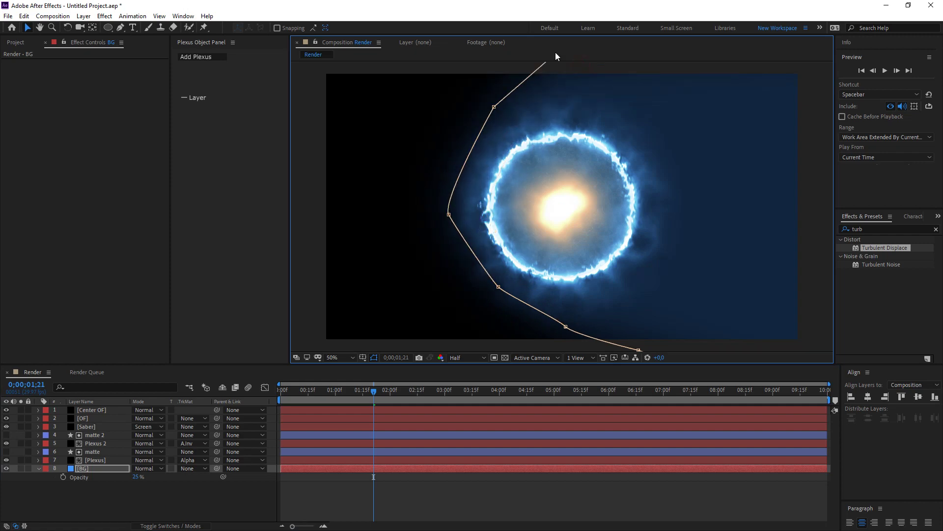
Set the BG layer's mask feather to 572 pixels and deselect the layer.
{"action": "left_click", "coordinate": [116, 468]}
{"action": "key", "text": "f"}
{"action": "left_click_drag", "start_coordinate": [157, 485], "coordinate": [149, 485]}
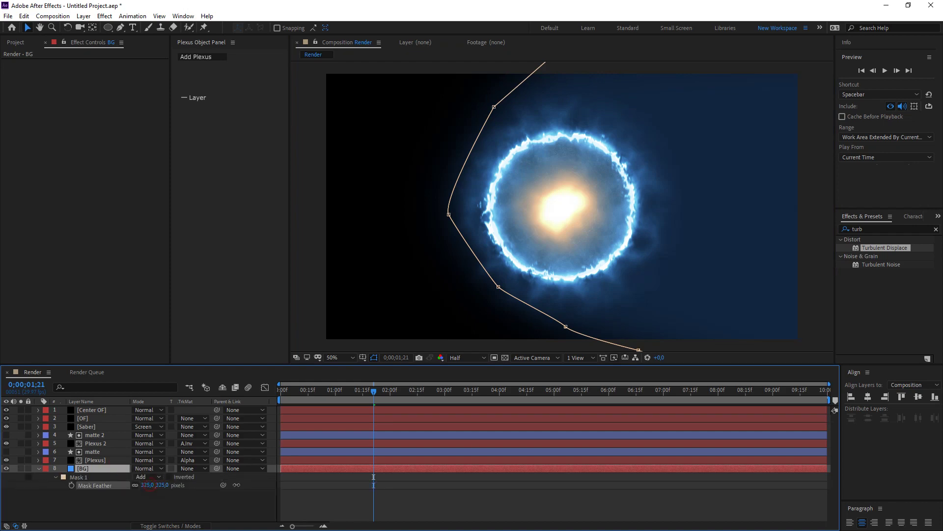
{"action": "left_click", "coordinate": [296, 479]}
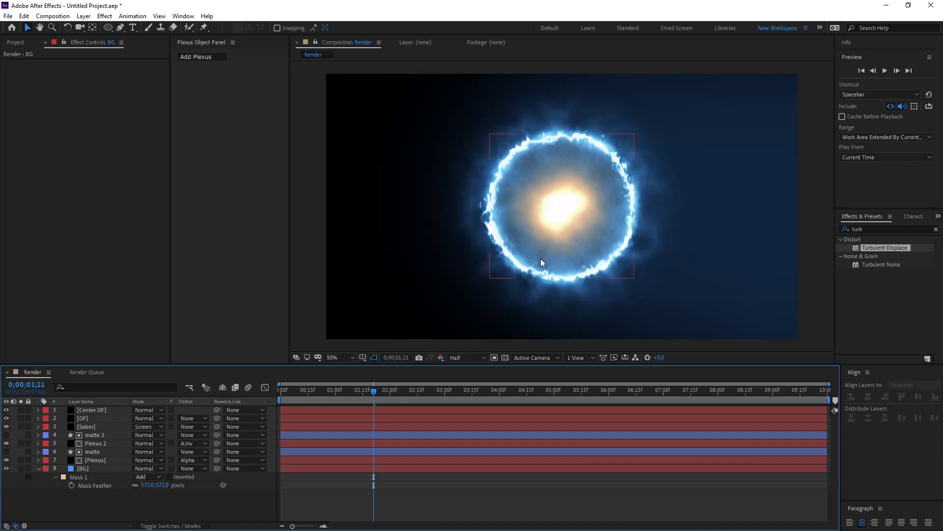
Collapse the BG layer's properties and create a new composition-sized solid named OF 2.
{"action": "left_click", "coordinate": [39, 469]}
{"action": "right_click", "coordinate": [99, 502]}
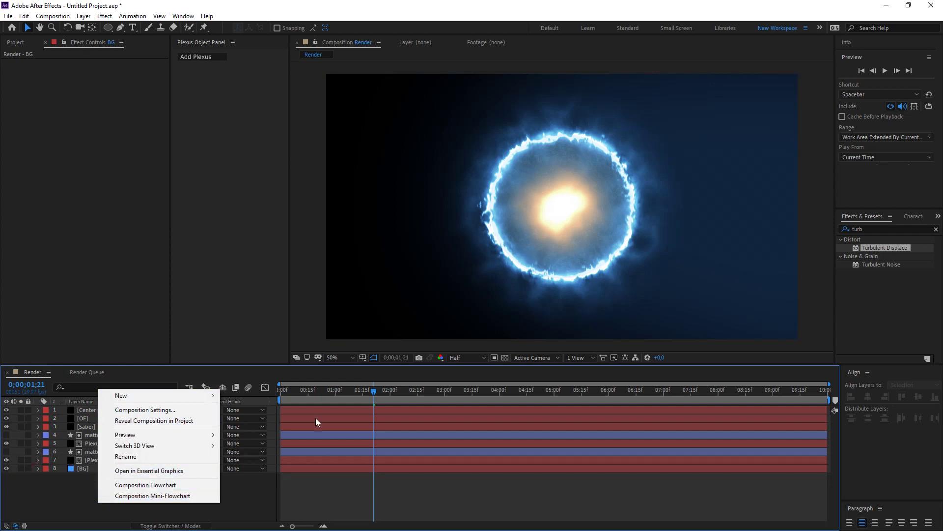
{"action": "mouse_move", "coordinate": [162, 396]}
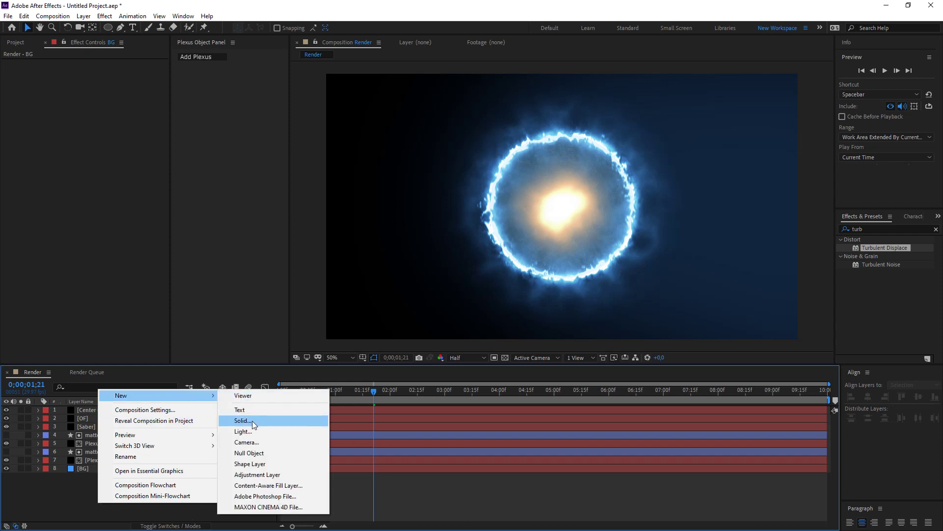
{"action": "left_click", "coordinate": [251, 420]}
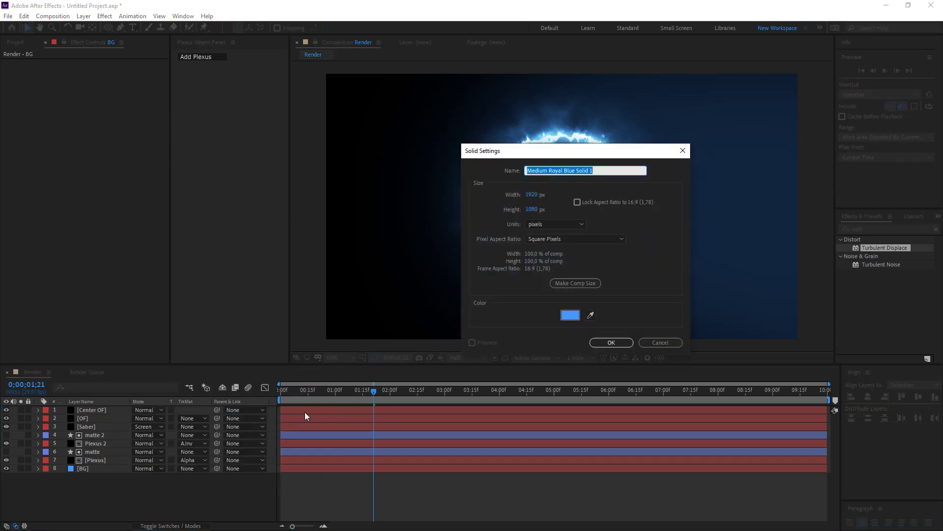
{"action": "type", "text": "OF 2"}
{"action": "key", "text": "Return"}
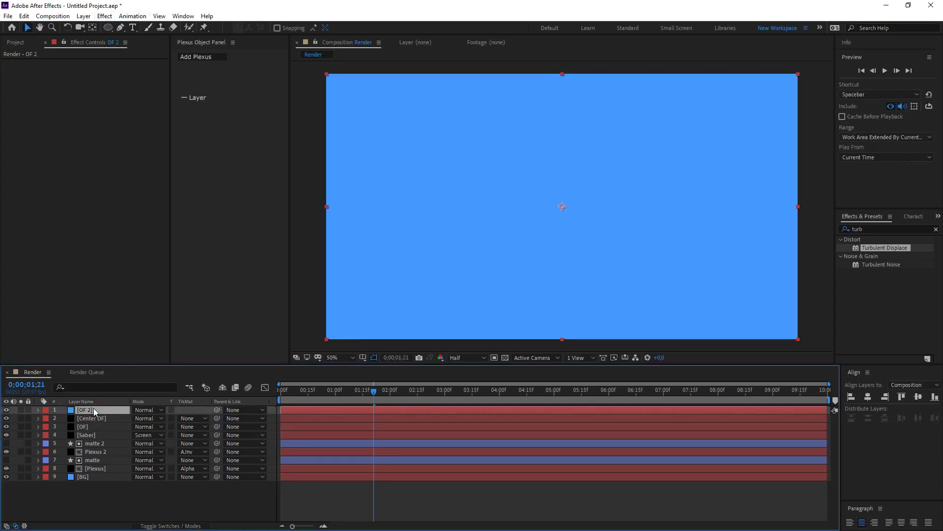
Change the OF 2 solid's color to black.
{"action": "key", "text": "ctrl+shift+y"}
{"action": "left_click", "coordinate": [466, 307]}
{"action": "left_click", "coordinate": [196, 232]}
{"action": "left_click", "coordinate": [412, 109]}
{"action": "left_click", "coordinate": [507, 359]}
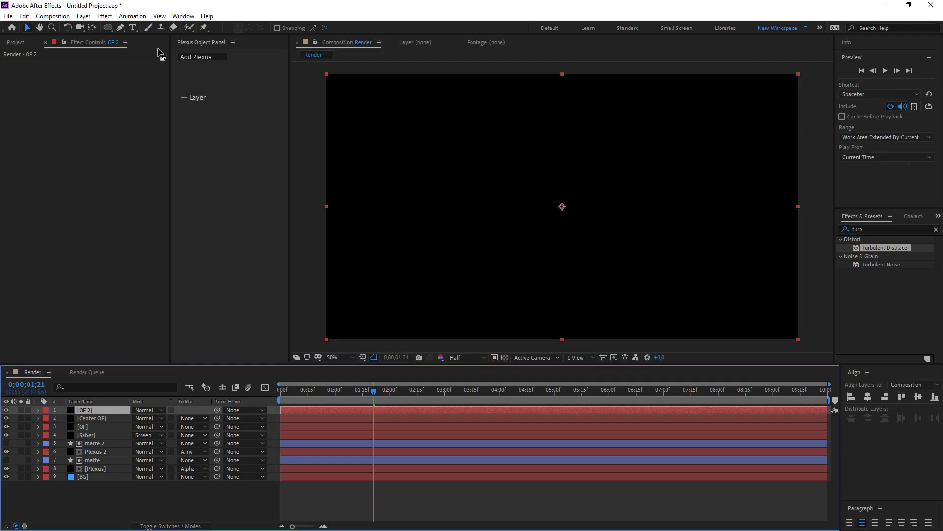
Apply Optical Flares to the OF 2 solid, add a Glow object to the flare and solo it, accepting the setup.
{"action": "left_click", "coordinate": [105, 15]}
{"action": "mouse_move", "coordinate": [213, 345]}
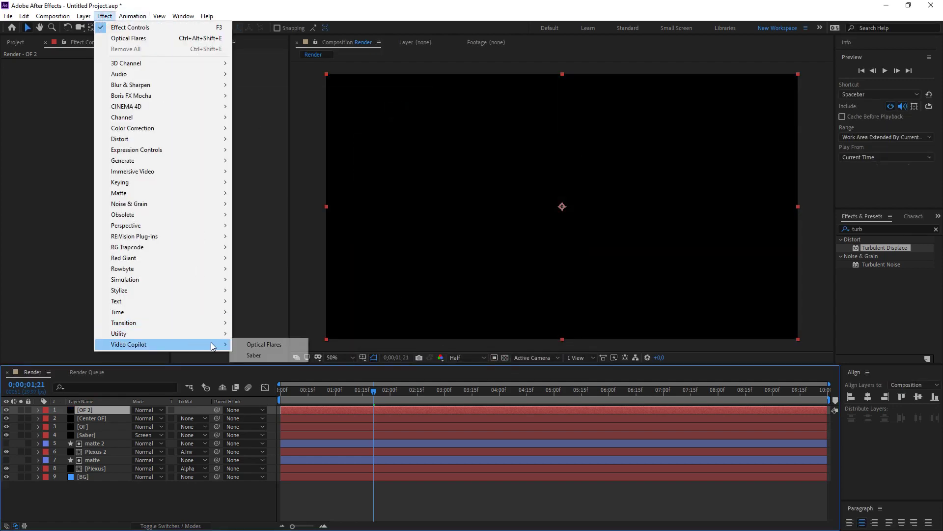
{"action": "left_click", "coordinate": [271, 346]}
{"action": "left_click", "coordinate": [58, 82]}
{"action": "left_click", "coordinate": [547, 373]}
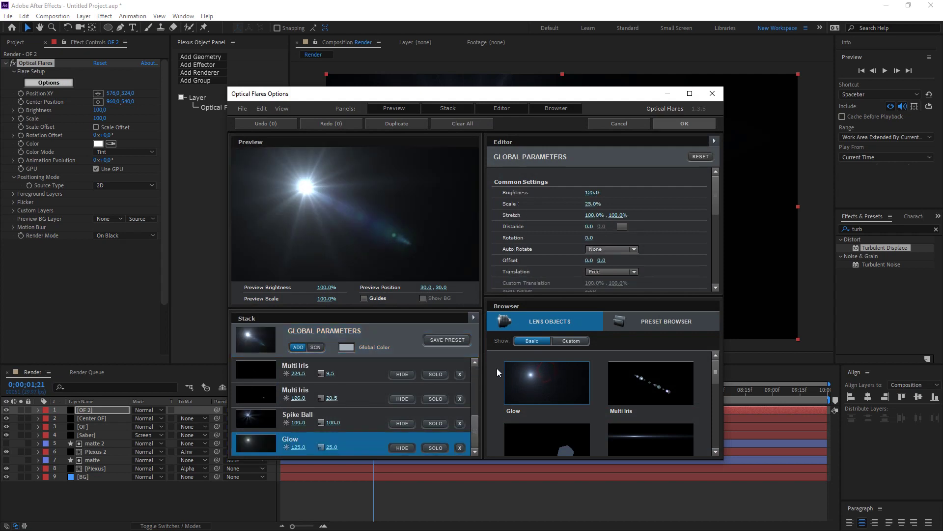
{"action": "left_click", "coordinate": [428, 446]}
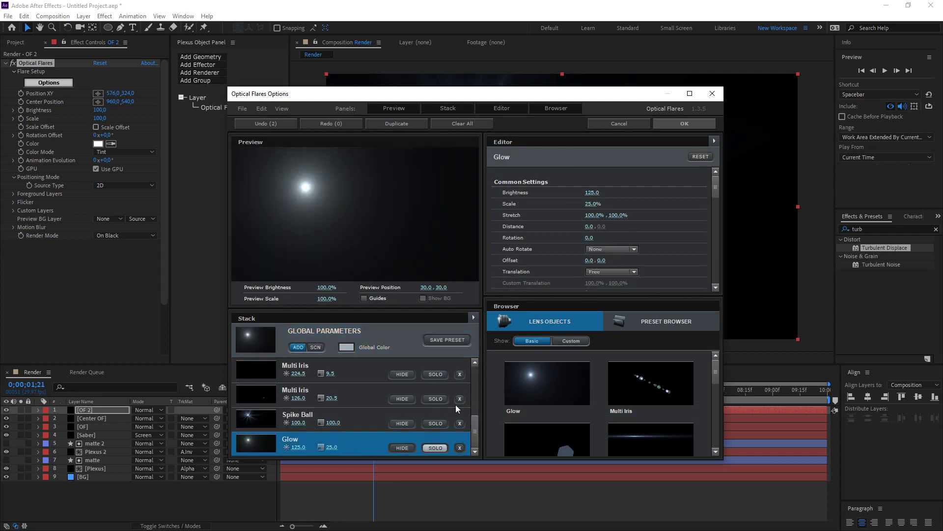
{"action": "left_click", "coordinate": [674, 124]}
Move the OF 2 flare closer to the composition's center and set its render mode to On Transparent.
{"action": "left_click_drag", "start_coordinate": [467, 154], "coordinate": [504, 184]}
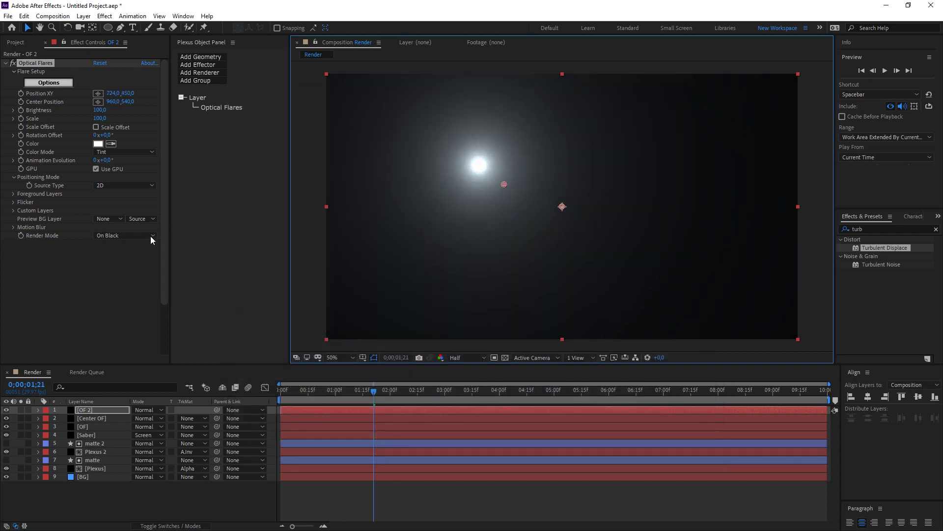
{"action": "left_click", "coordinate": [147, 235]}
{"action": "left_click", "coordinate": [140, 258]}
Move the flare just outside the frame's lower-left corner, to about -58, 1118, and set its brightness to 160.
{"action": "left_click_drag", "start_coordinate": [503, 185], "coordinate": [312, 349]}
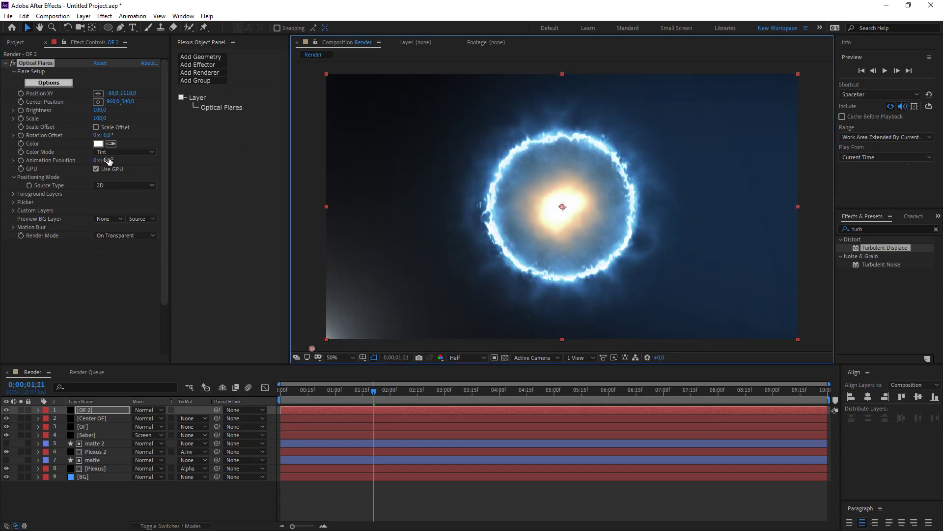
{"action": "left_click_drag", "start_coordinate": [99, 110], "coordinate": [102, 110]}
{"action": "left_click", "coordinate": [238, 499]}
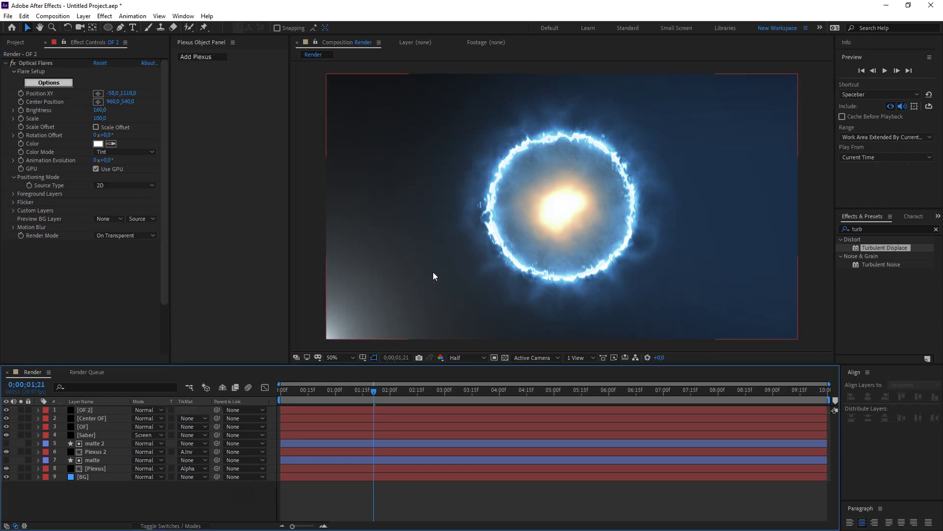
Create a new black 1920 x 1080 solid named Border.
{"action": "right_click", "coordinate": [137, 497]}
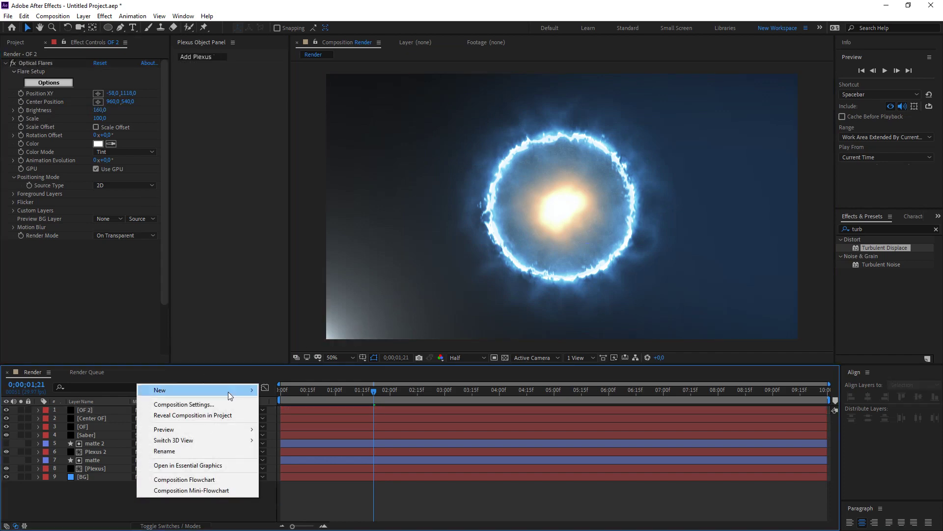
{"action": "mouse_move", "coordinate": [228, 392]}
{"action": "left_click", "coordinate": [314, 415]}
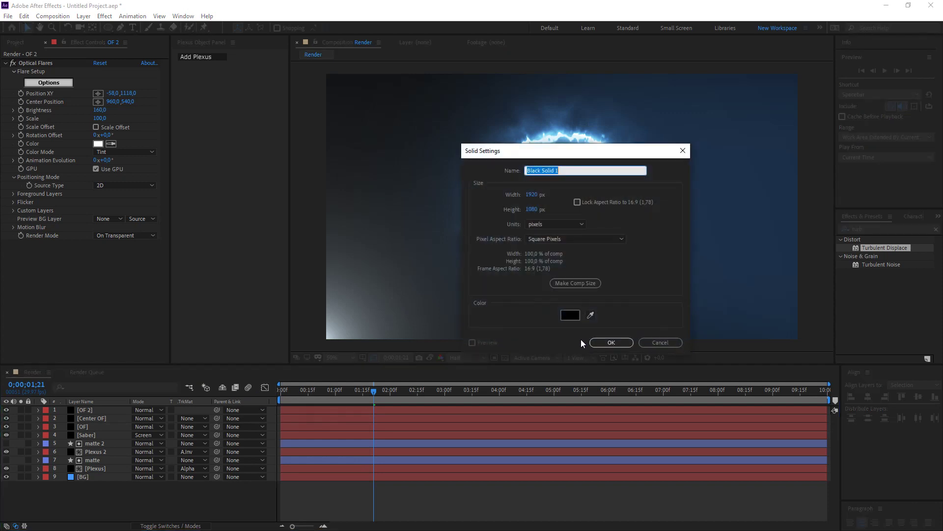
{"action": "type", "text": "Border"}
{"action": "left_click", "coordinate": [605, 338]}
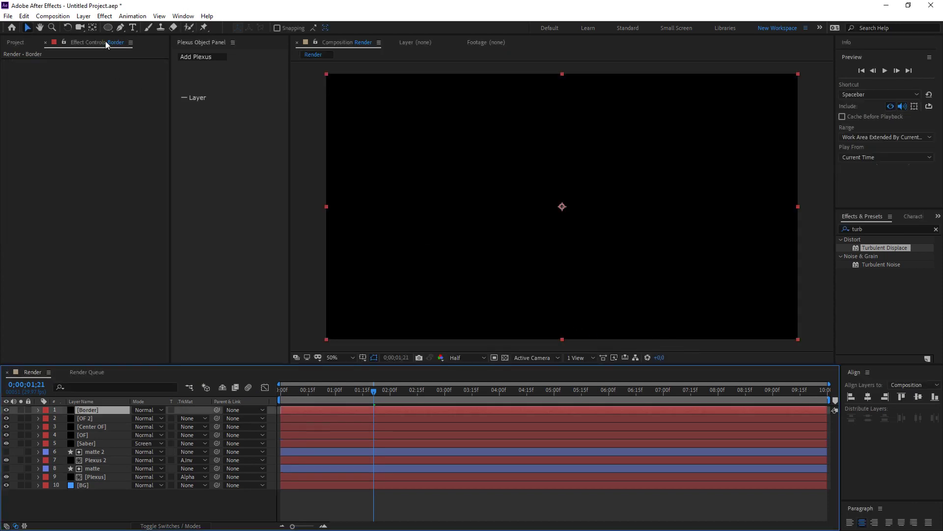
Add a full-frame rectangular mask to the Border layer.
{"action": "left_click", "coordinate": [108, 28]}
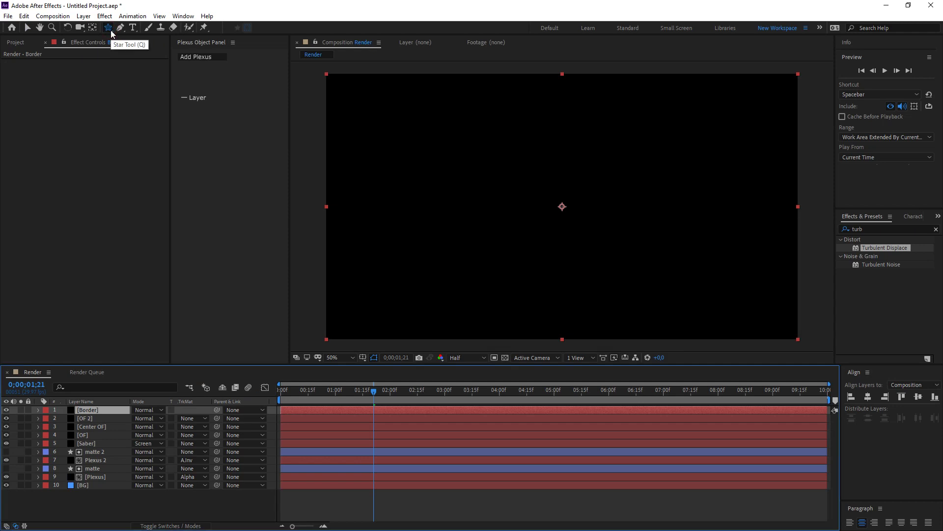
{"action": "key", "text": "q"}
{"action": "double_click", "coordinate": [111, 32]}
{"action": "key", "text": "v"}
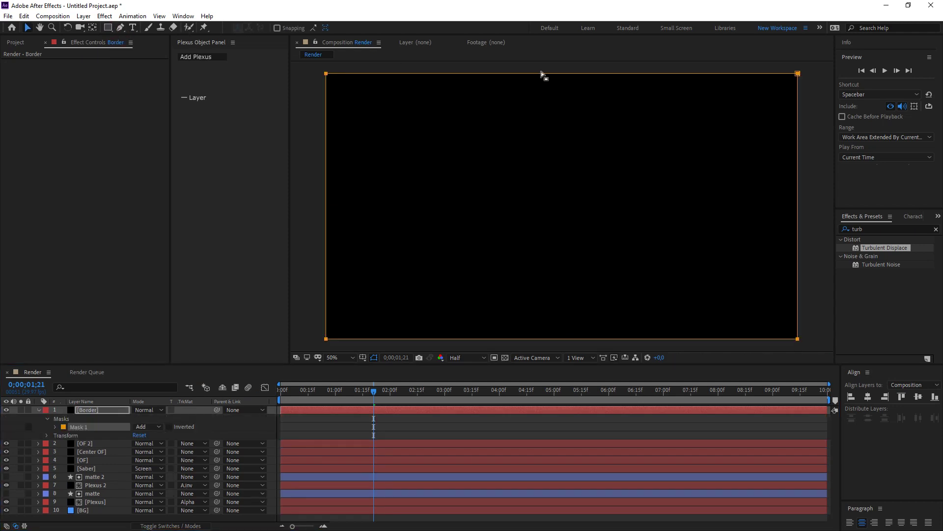
Shrink the Border mask vertically from both edges and invert it to form black letterbox bars above and below the sphere.
{"action": "left_click", "coordinate": [553, 74]}
{"action": "left_click_drag", "start_coordinate": [562, 74], "coordinate": [562, 107]}
{"action": "left_click", "coordinate": [170, 426]}
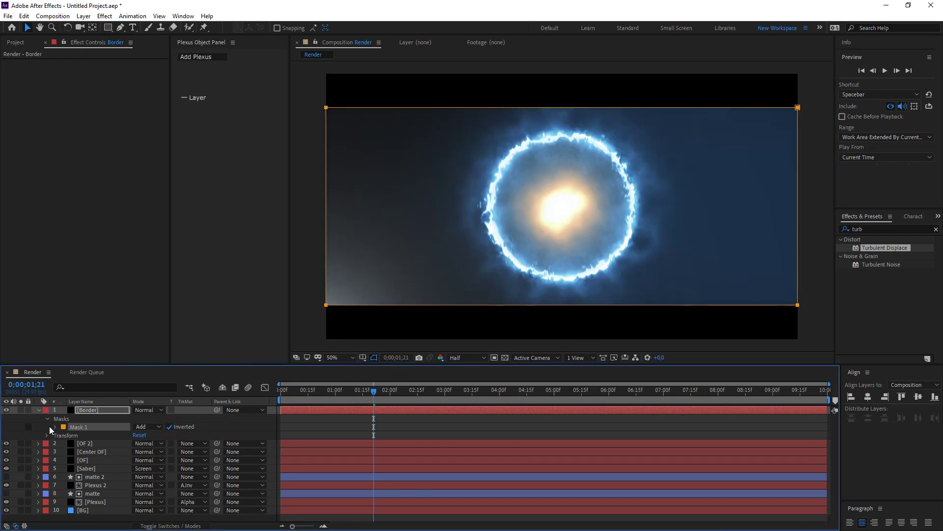
Collapse and deselect the Border layer, and return the current time to 0;00;00;00.
{"action": "left_click", "coordinate": [39, 411]}
{"action": "left_click", "coordinate": [124, 509]}
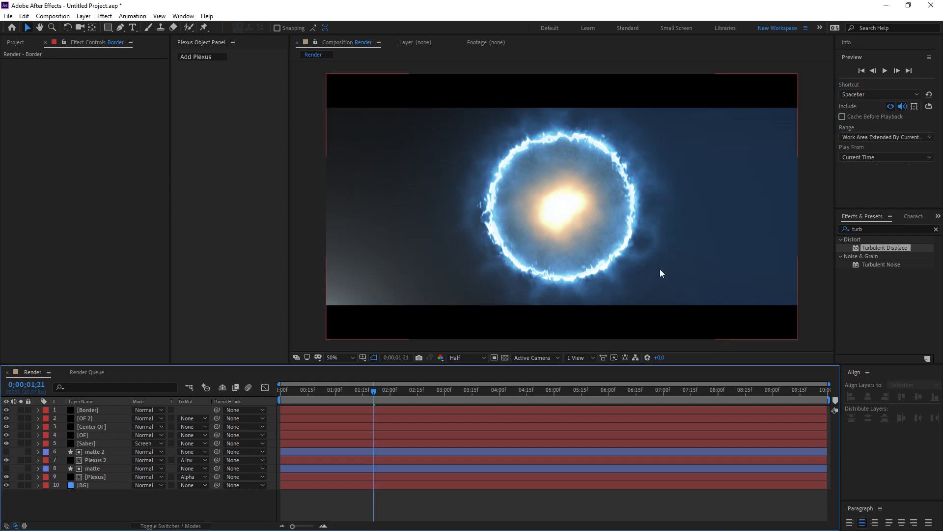
{"action": "left_click_drag", "start_coordinate": [361, 396], "coordinate": [282, 404]}
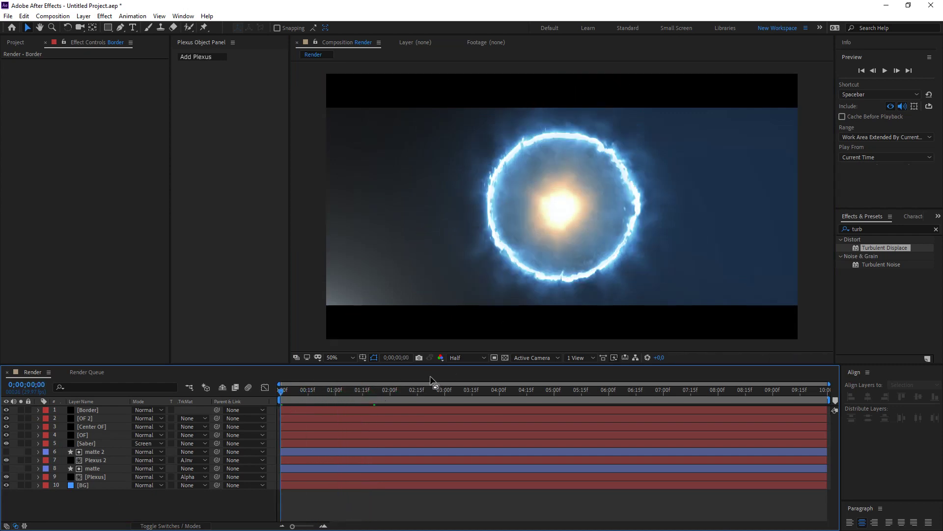